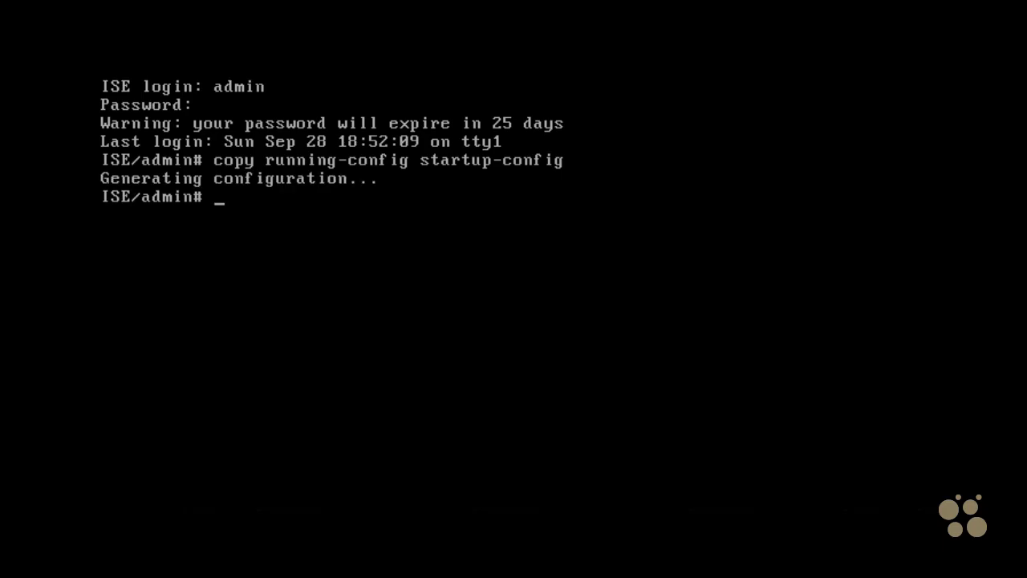
# Step: Display the ISE startup configuration with show startup-config and check the ip name-server entry
pyautogui.write('show startup-config')
pyautogui.press('Return')
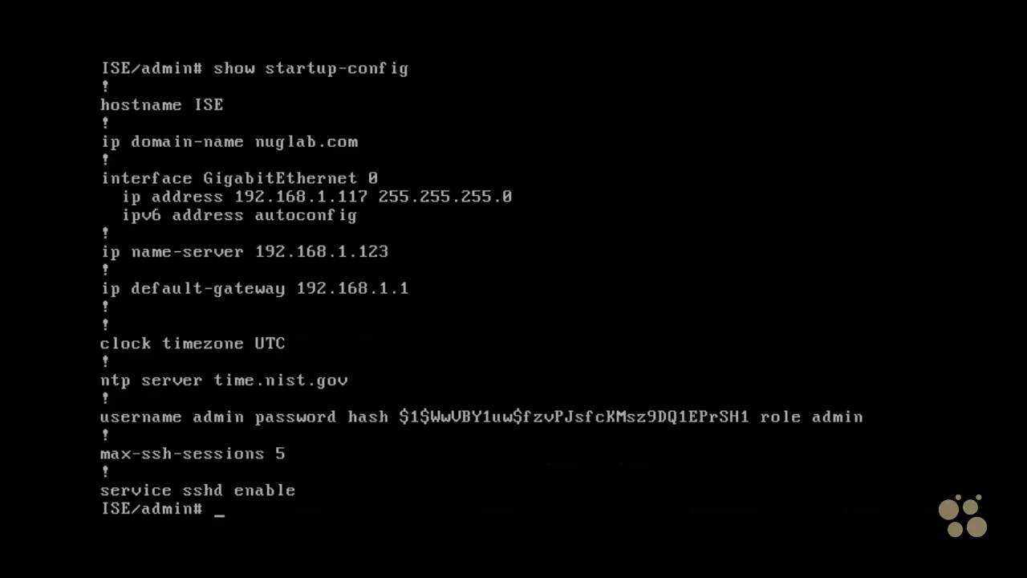
pyautogui.moveTo(311, 297)
pyautogui.mouseDown()
pyautogui.moveTo(441, 262)
pyautogui.moveTo(298, 275)
pyautogui.moveTo(447, 236)
pyautogui.moveTo(463, 255)
pyautogui.mouseUp()
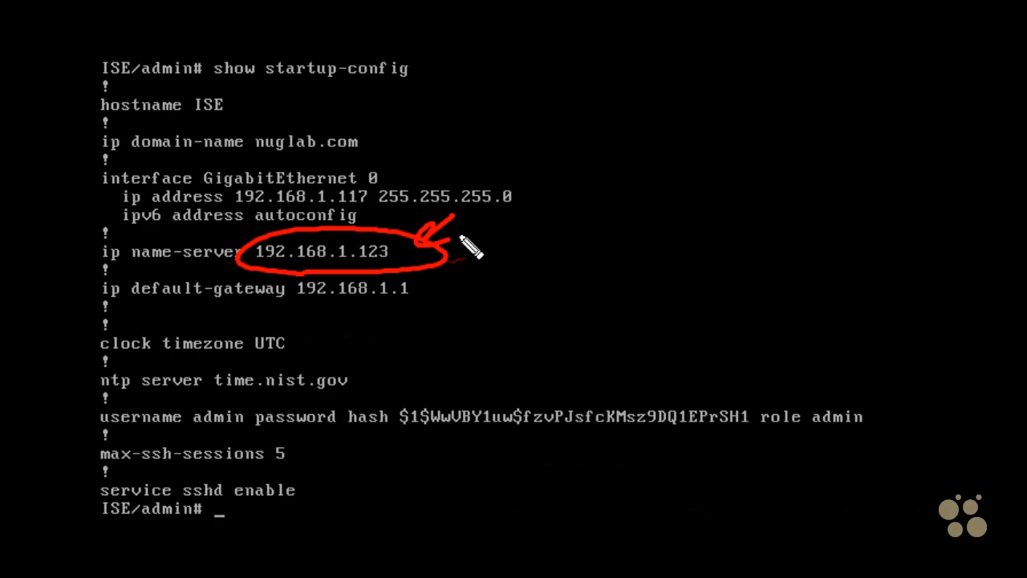
pyautogui.press('Escape')
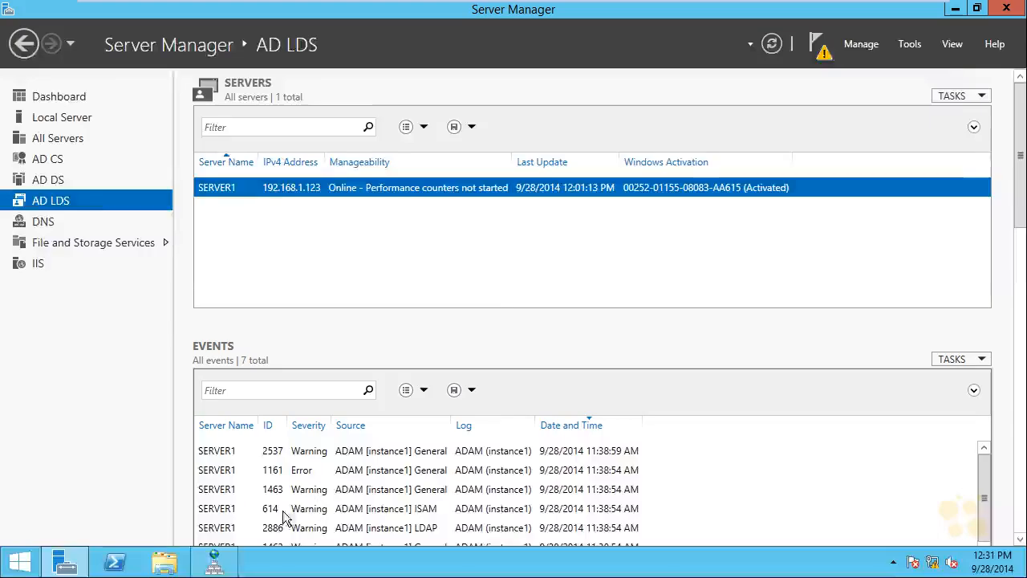
# Step: Switch to DNS Manager on SERVER1 and review the host records in the nuglab.com forward lookup zone
pyautogui.click(215, 564)
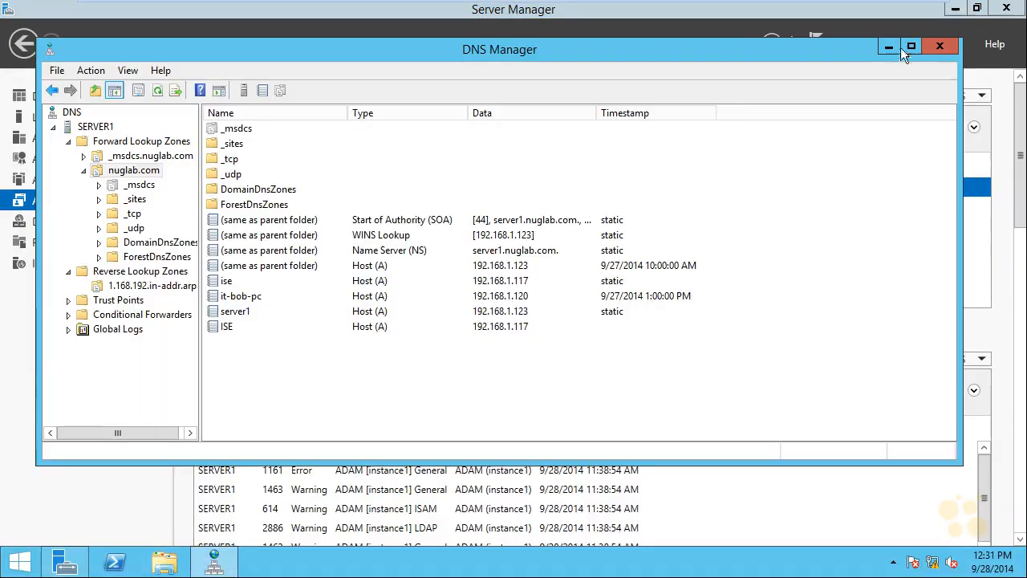
pyautogui.click(888, 45)
pyautogui.click(867, 62)
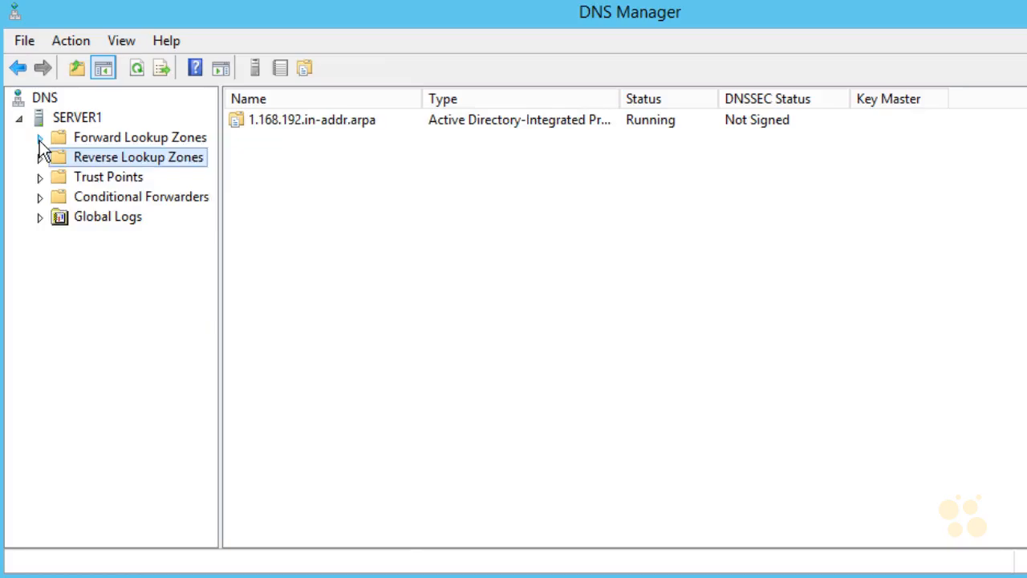
pyautogui.click(48, 137)
pyautogui.click(115, 180)
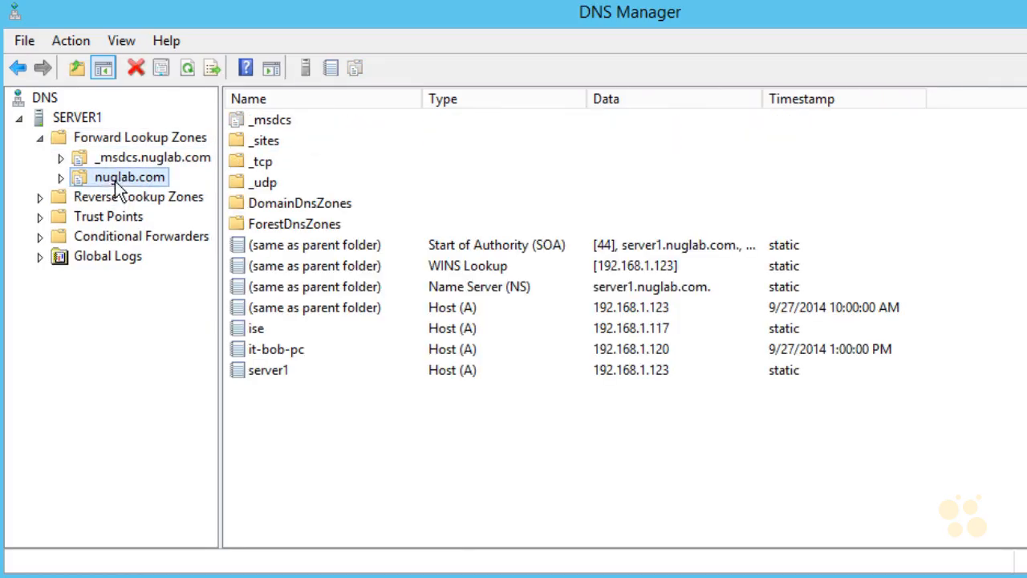
pyautogui.click(252, 330)
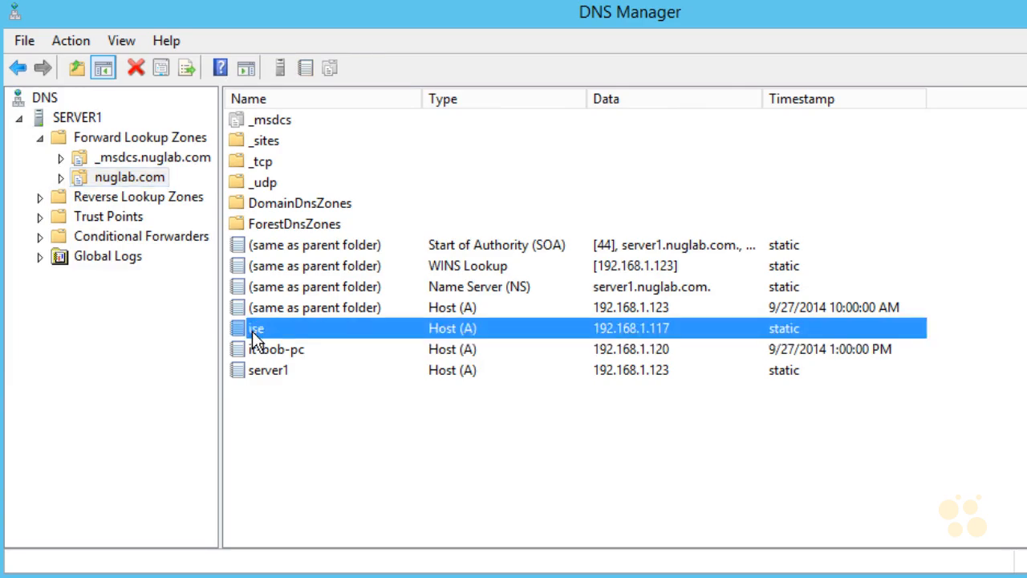
pyautogui.click(267, 372)
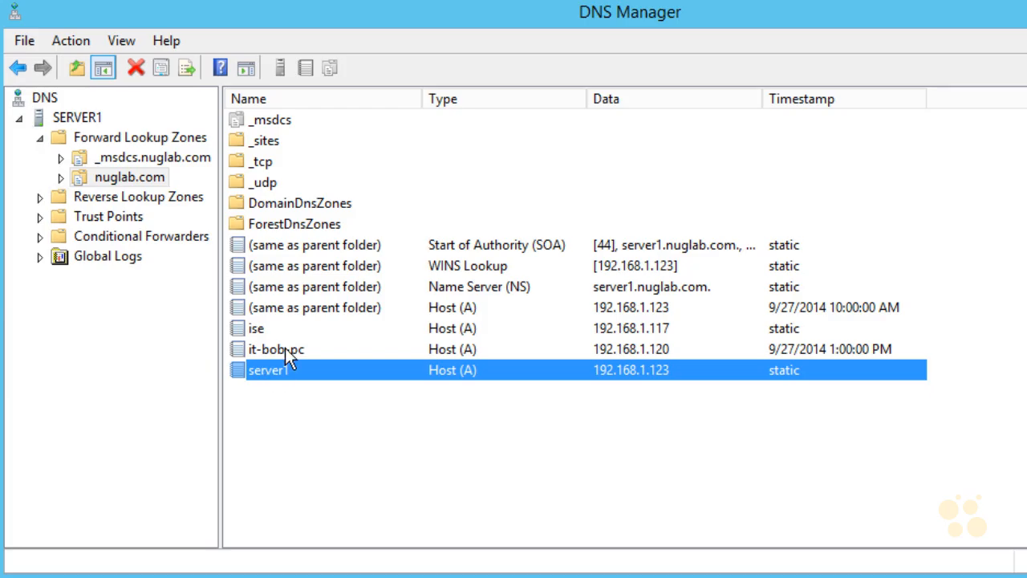
pyautogui.click(286, 355)
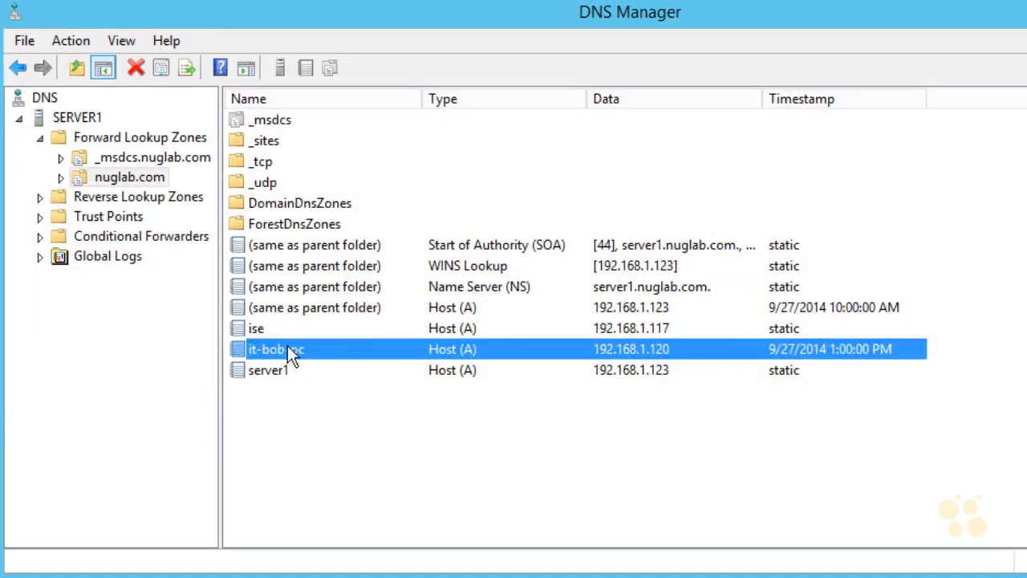
# Step: Review the pointer records in the 1.168.192.in-addr.arpa reverse lookup zone
pyautogui.click(41, 198)
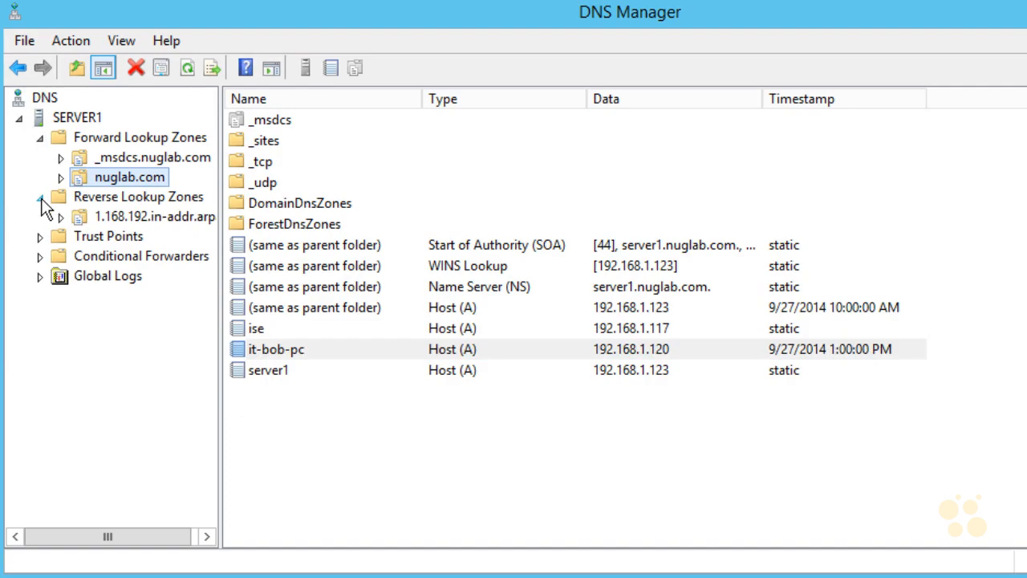
pyautogui.click(111, 216)
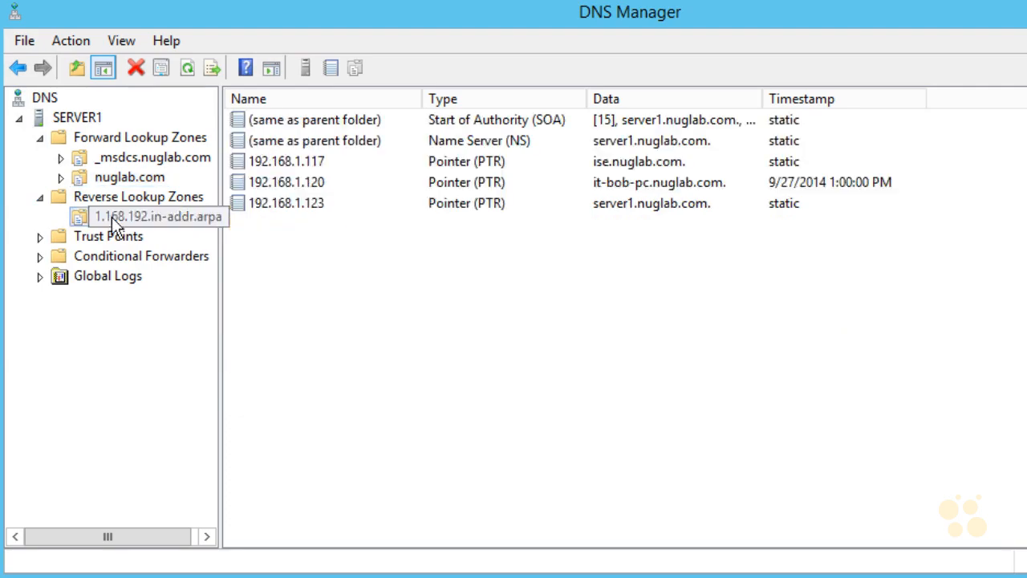
pyautogui.click(299, 164)
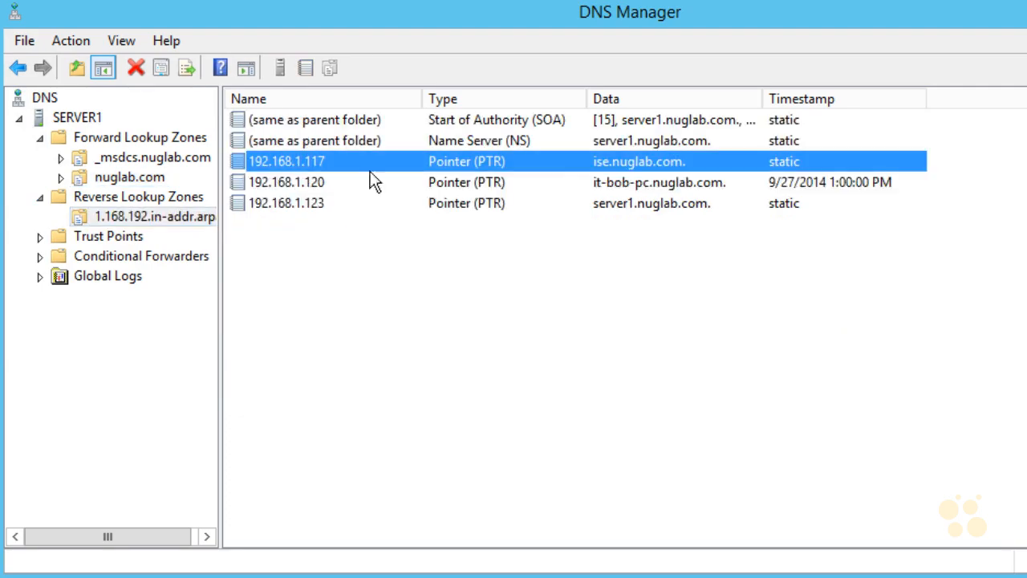
pyautogui.click(635, 208)
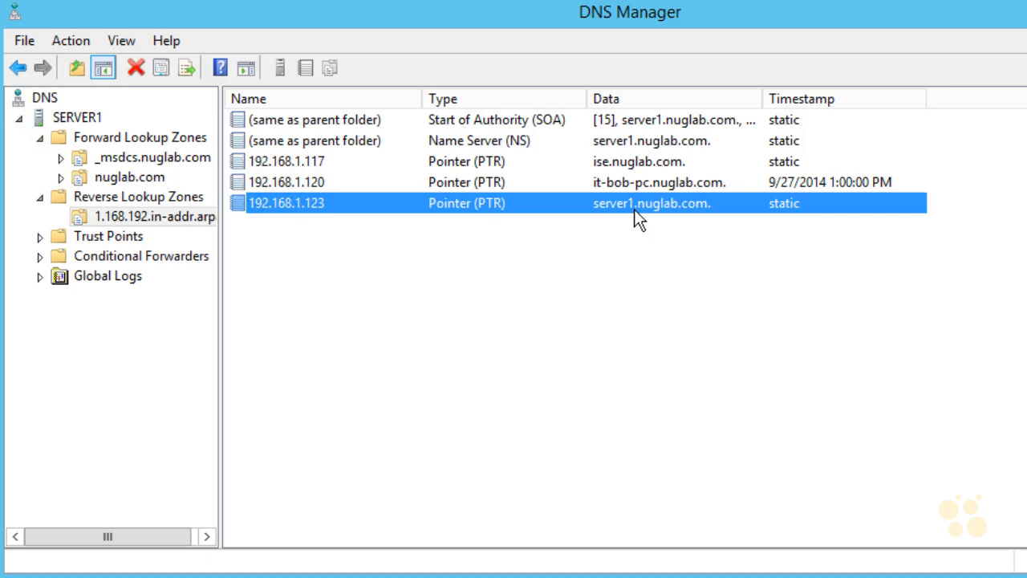
pyautogui.press('Up')
pyautogui.press('Up')
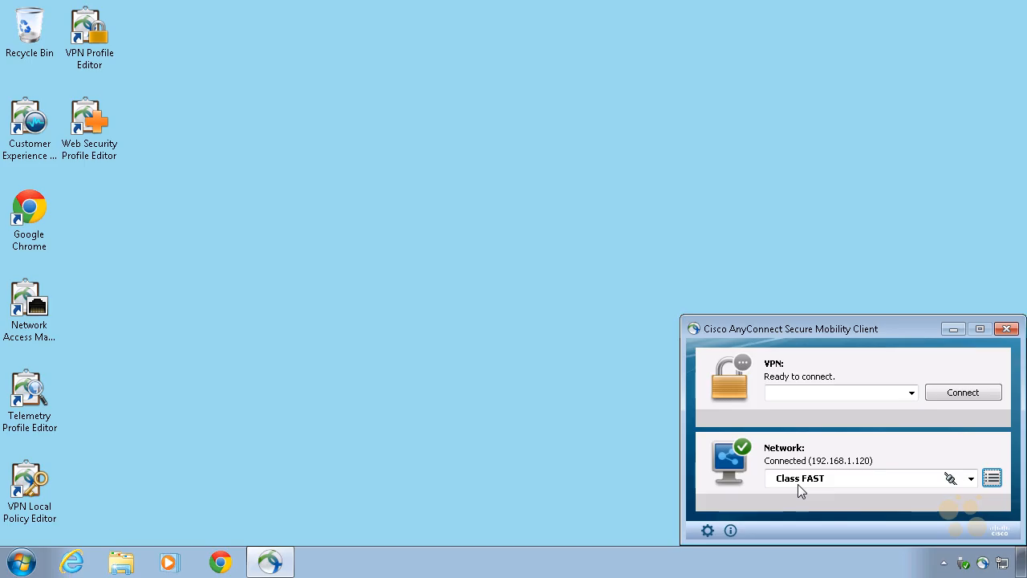
# Step: Review the saved networks wired and Class FAST in AnyConnect's Network Access Manager, and close its window
pyautogui.click(993, 479)
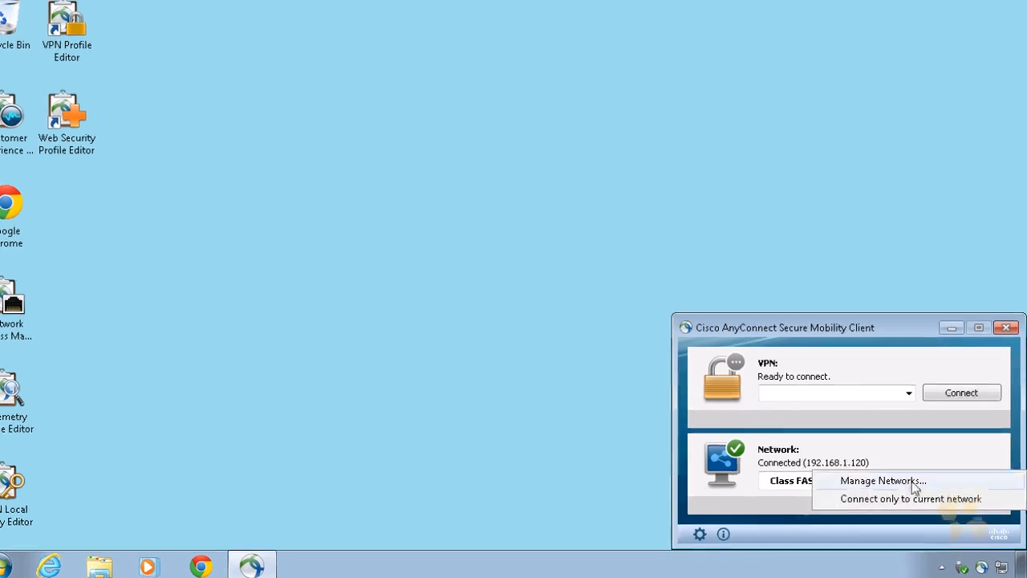
pyautogui.click(913, 482)
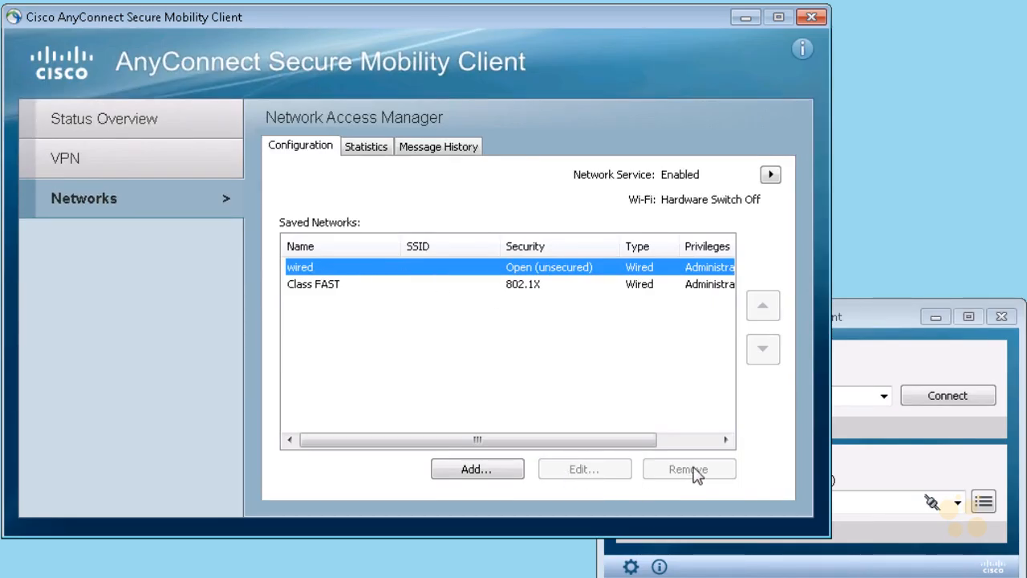
pyautogui.click(333, 291)
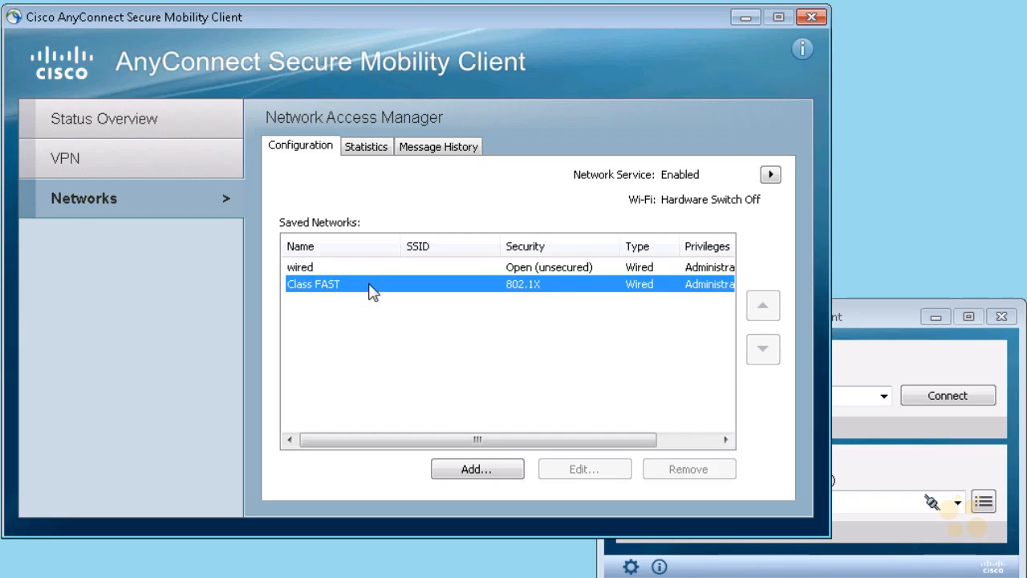
pyautogui.click(309, 268)
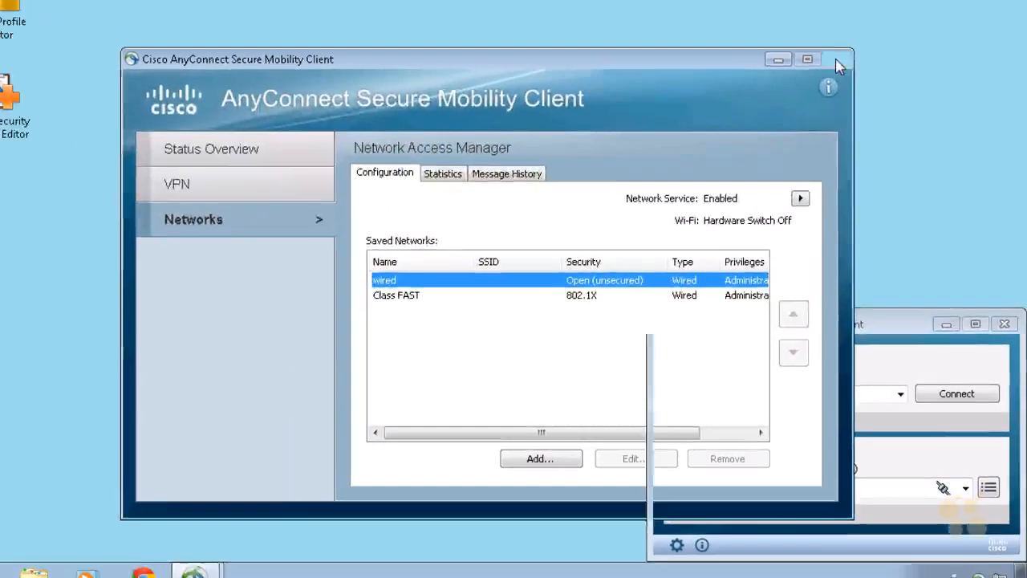
pyautogui.click(834, 56)
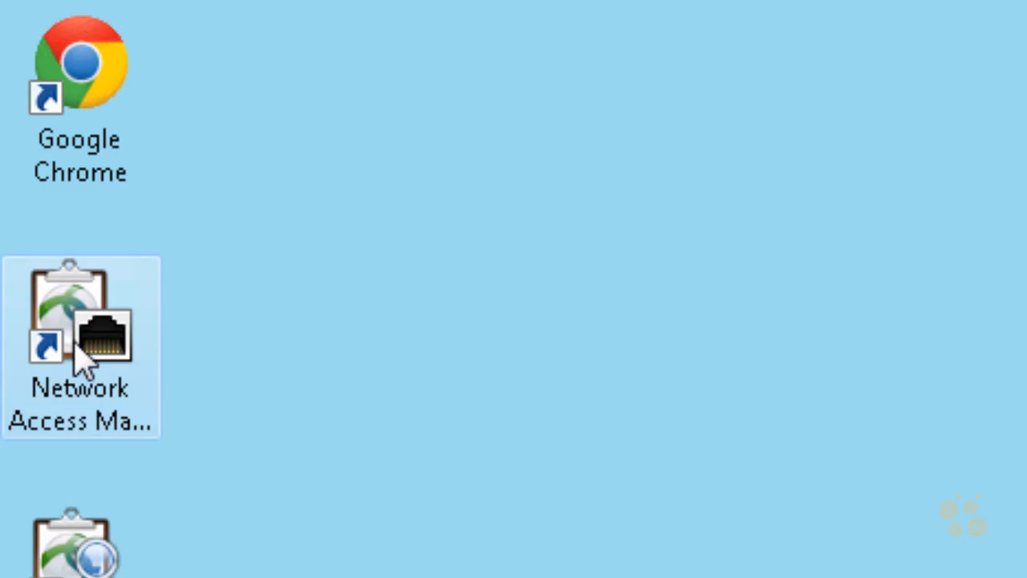
# Step: Launch the Network Access Manager Profile Editor from the desktop
pyautogui.click(77, 344)
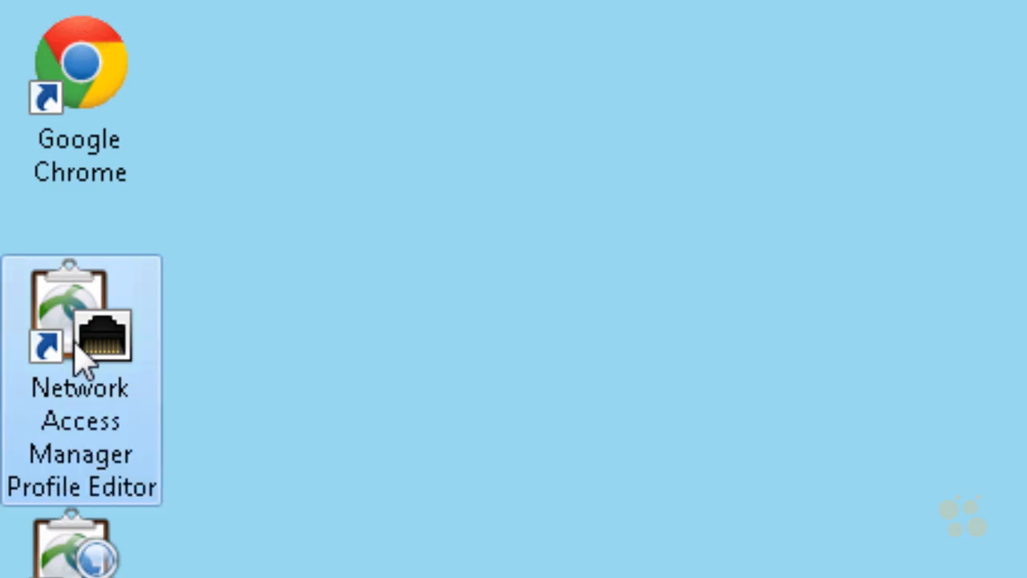
pyautogui.doubleClick(76, 344)
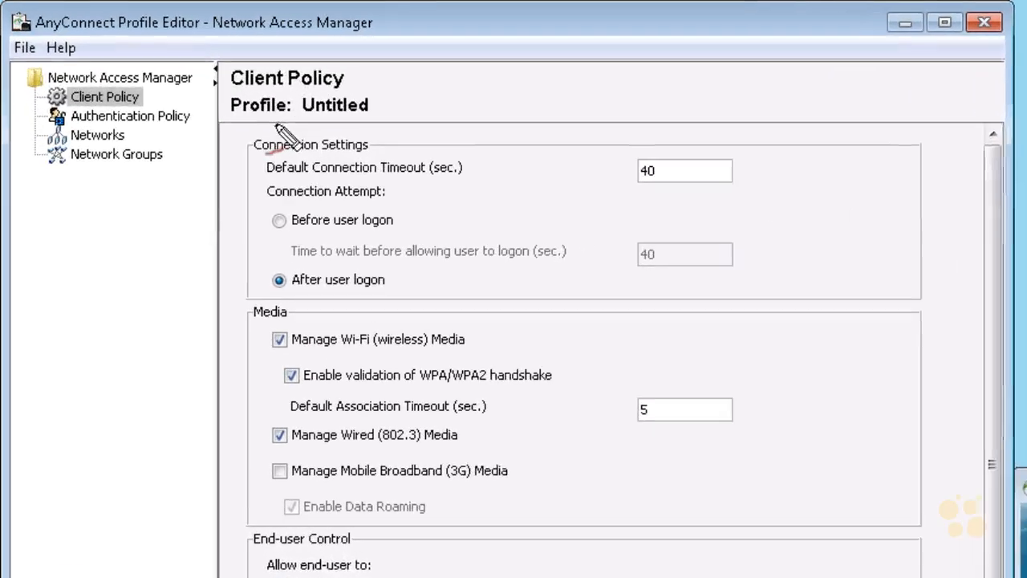
pyautogui.moveTo(277, 124)
pyautogui.mouseDown()
pyautogui.moveTo(275, 95)
pyautogui.moveTo(306, 125)
pyautogui.mouseUp()
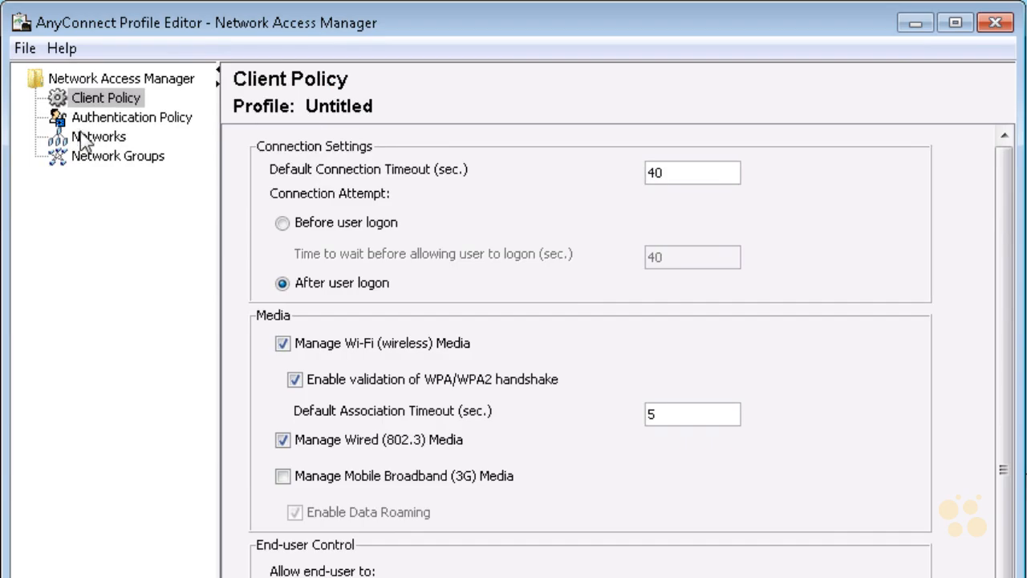
# Step: Edit the wired network in the profile and set its security level to Open Network
pyautogui.click(111, 144)
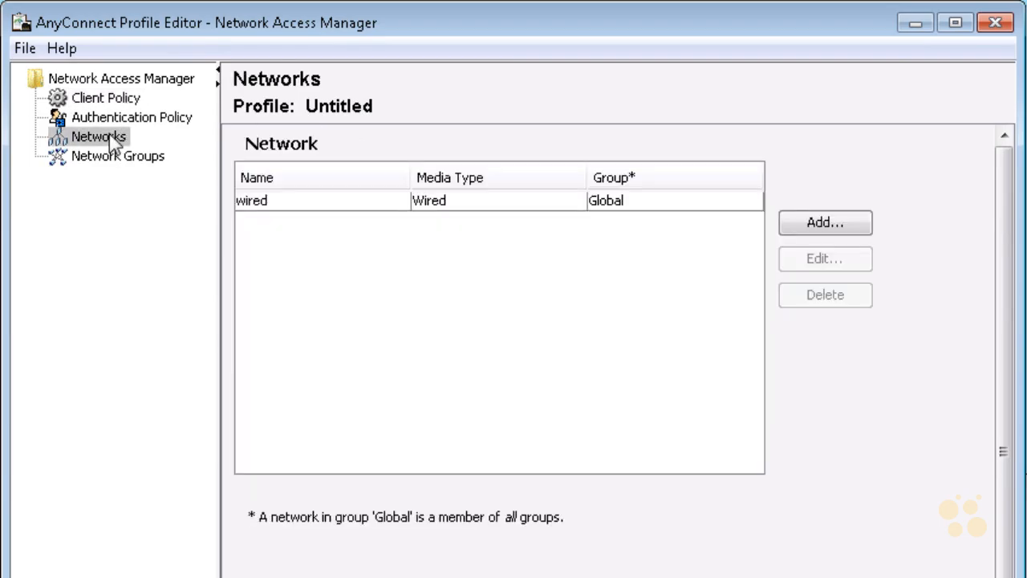
pyautogui.click(309, 203)
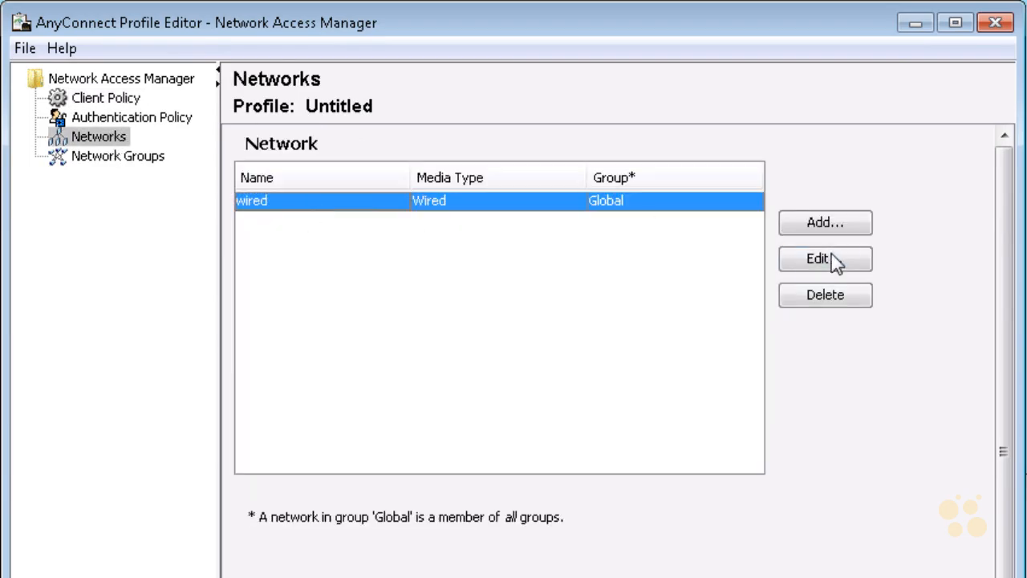
pyautogui.click(834, 265)
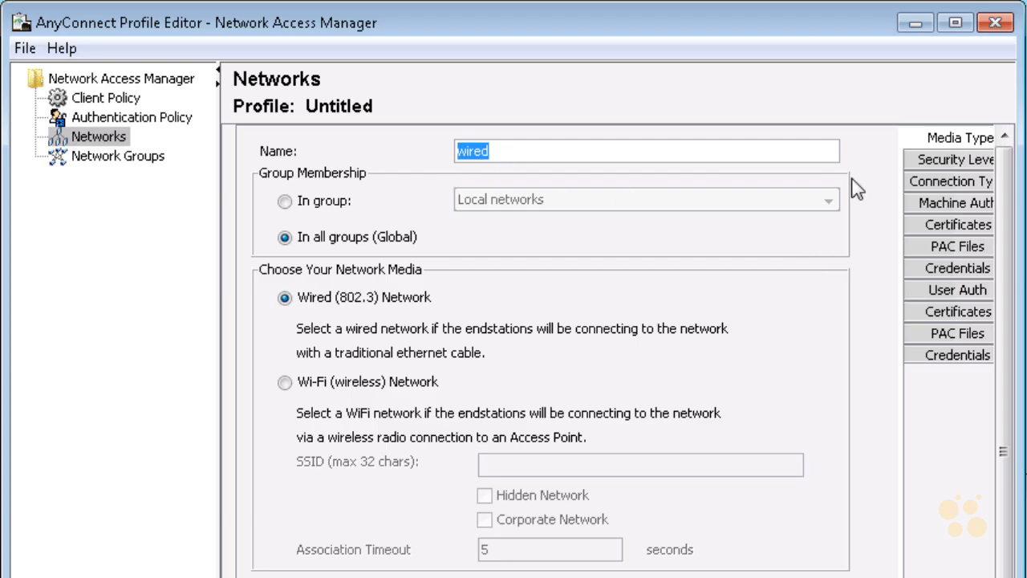
pyautogui.click(957, 161)
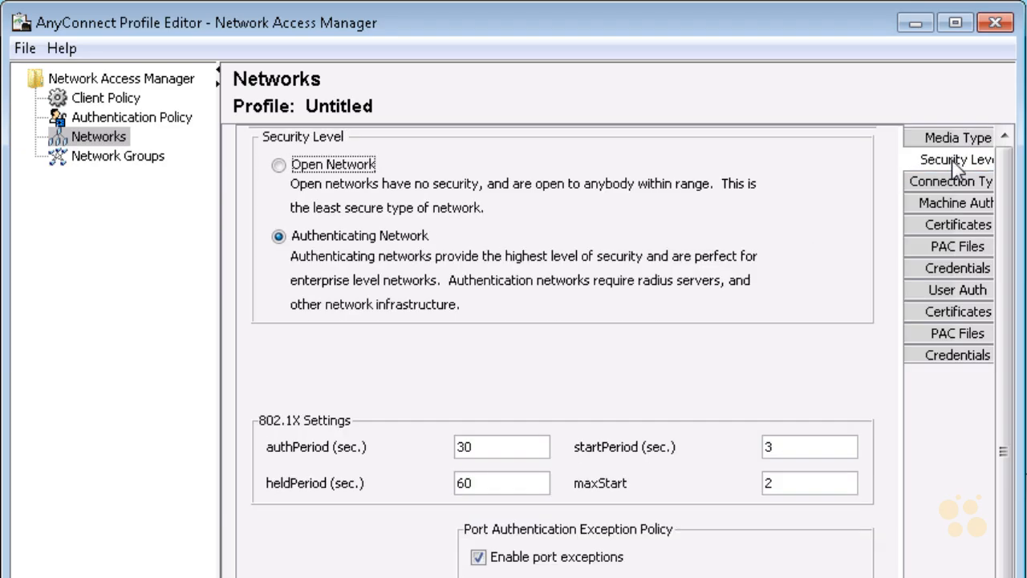
pyautogui.click(279, 166)
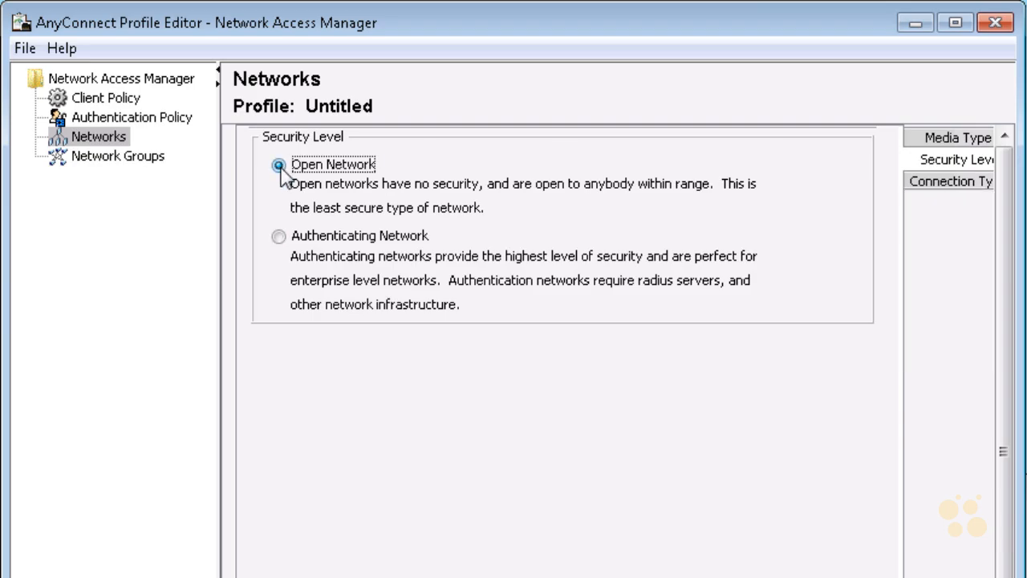
pyautogui.moveTo(937, 351); pyautogui.dragTo(966, 273)
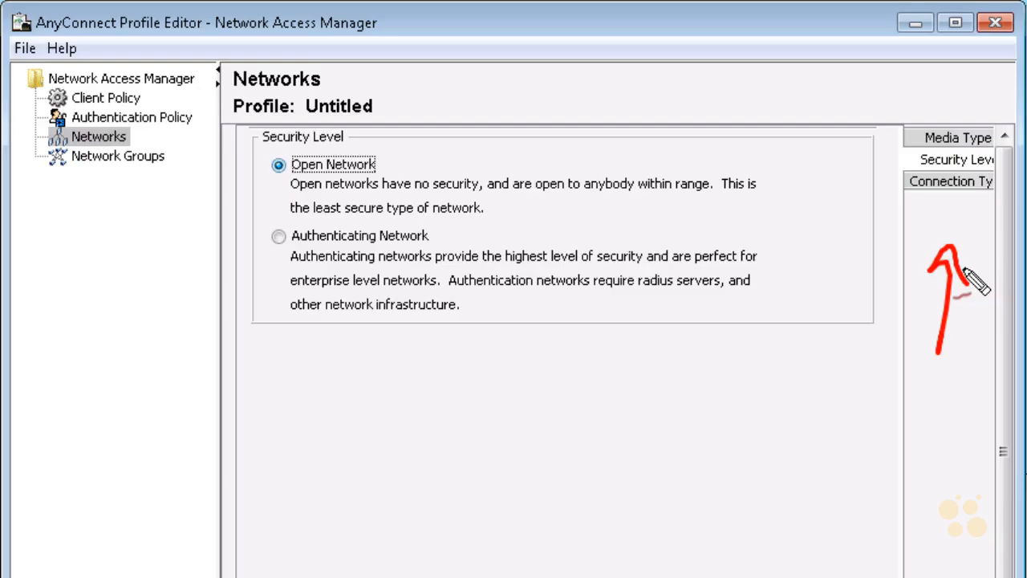
pyautogui.press('Escape')
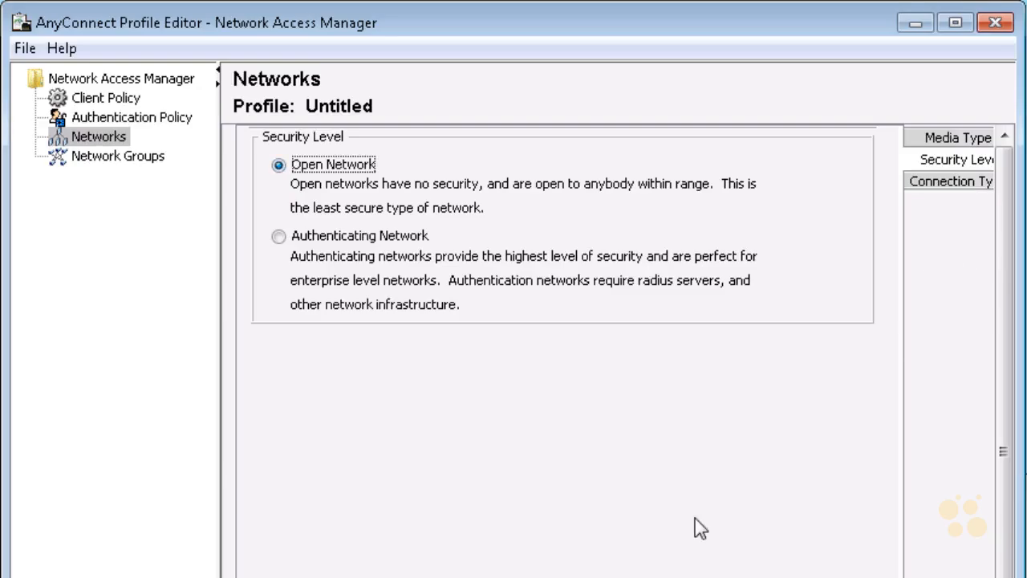
# Step: Set the wired network's connection type to User Connection
pyautogui.click(956, 183)
pyautogui.press('Down')
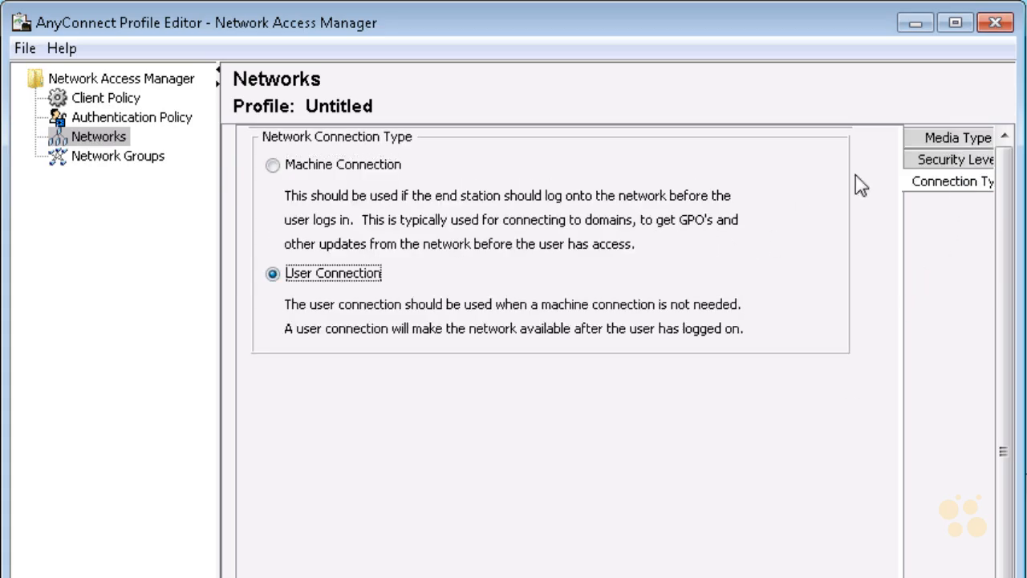
pyautogui.click(282, 169)
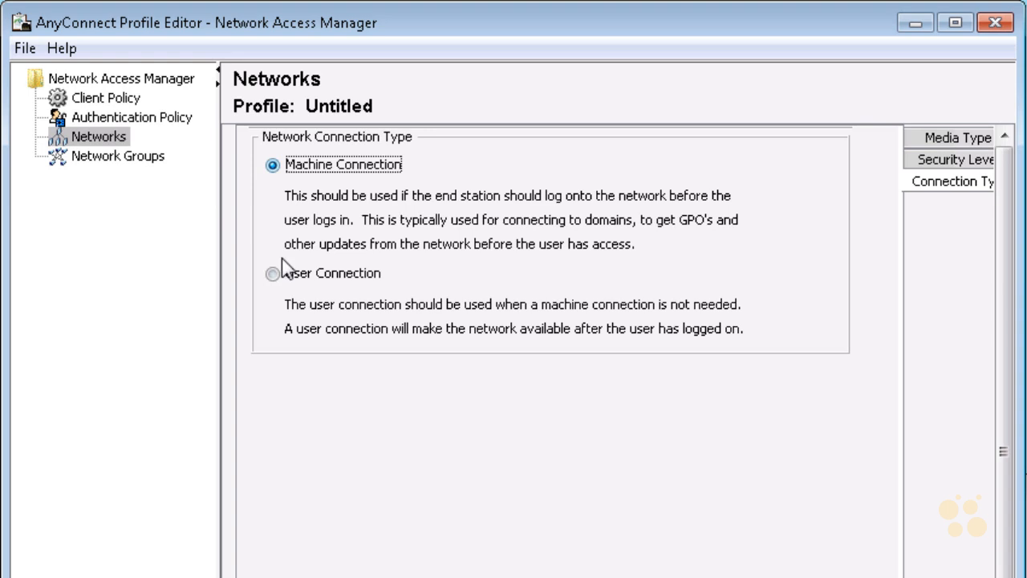
pyautogui.click(274, 273)
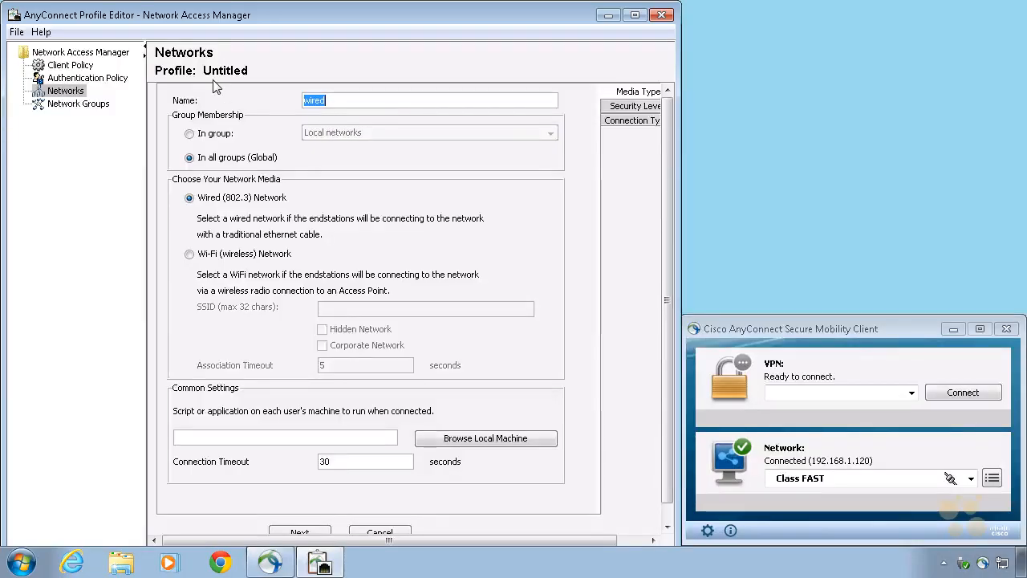
# Step: Open the save dialog for the profile, with newConfigFiles as the target folder
pyautogui.click(18, 33)
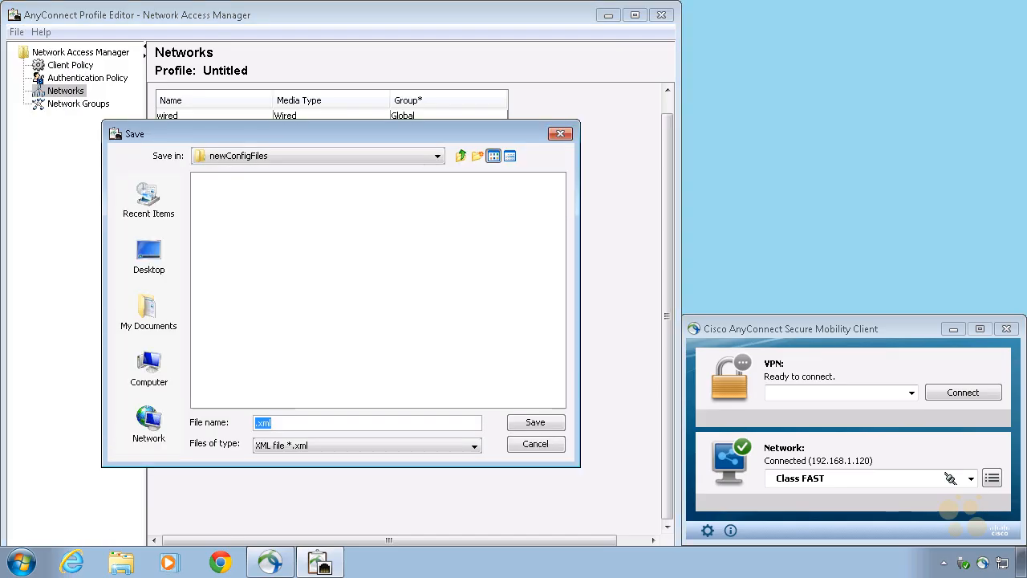
pyautogui.moveTo(229, 167)
pyautogui.mouseDown()
pyautogui.moveTo(243, 171)
pyautogui.moveTo(235, 178)
pyautogui.mouseUp()
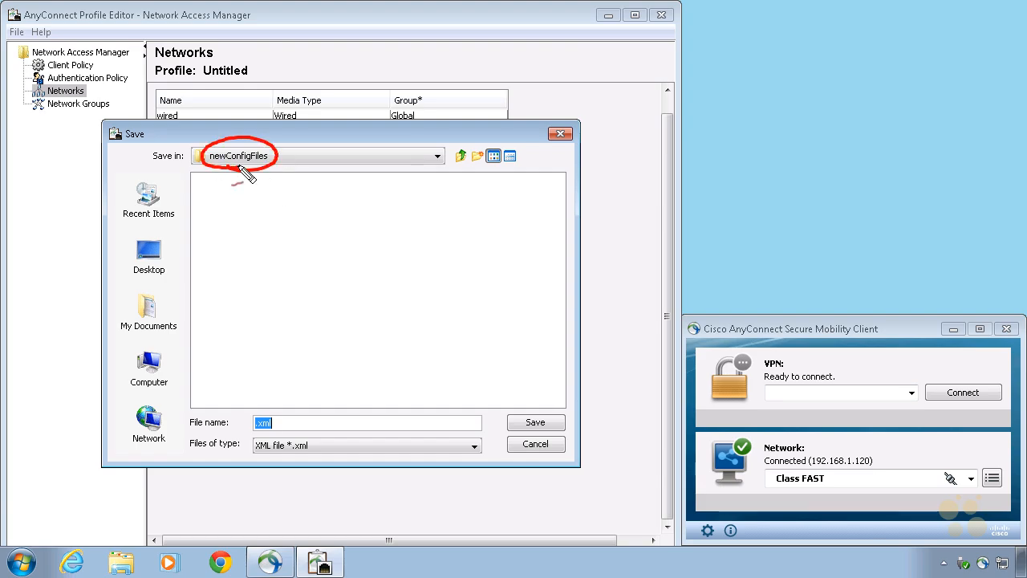
pyautogui.moveTo(313, 332); pyautogui.dragTo(320, 398)
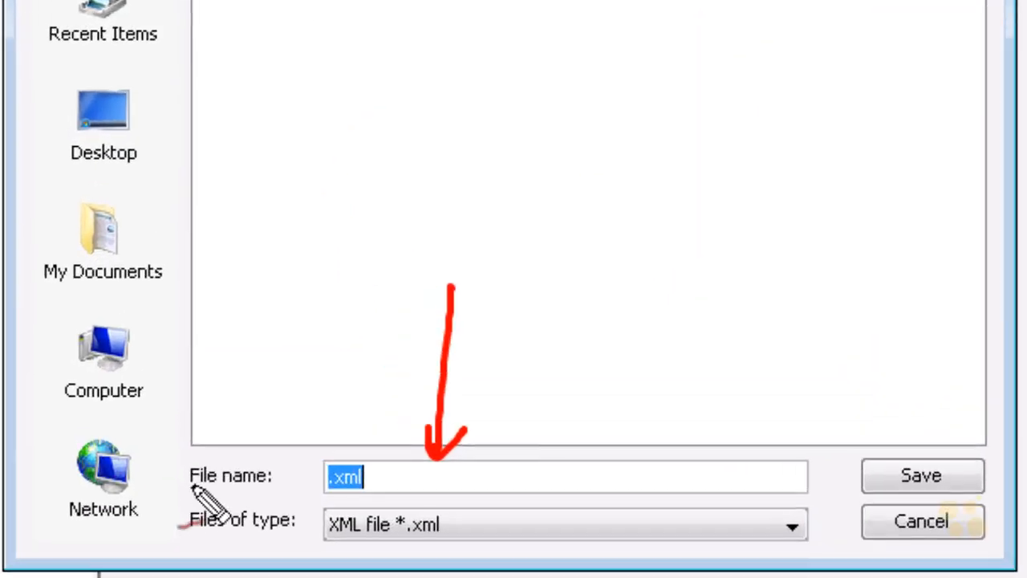
pyautogui.moveTo(538, 399)
pyautogui.mouseDown()
pyautogui.moveTo(557, 419)
pyautogui.moveTo(592, 412)
pyautogui.moveTo(758, 342)
pyautogui.moveTo(982, 269)
pyautogui.mouseUp()
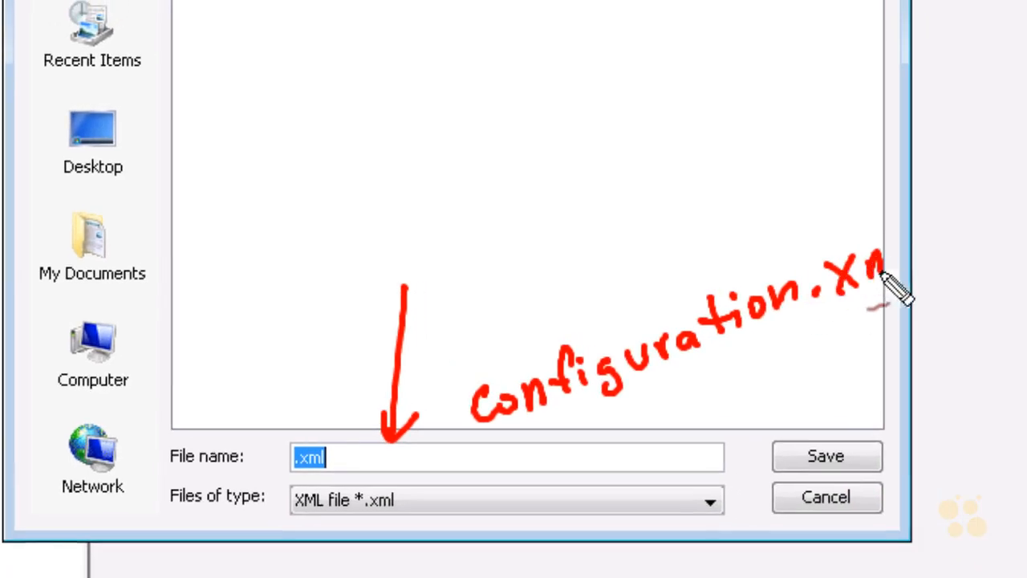
pyautogui.moveTo(880, 274); pyautogui.dragTo(938, 250)
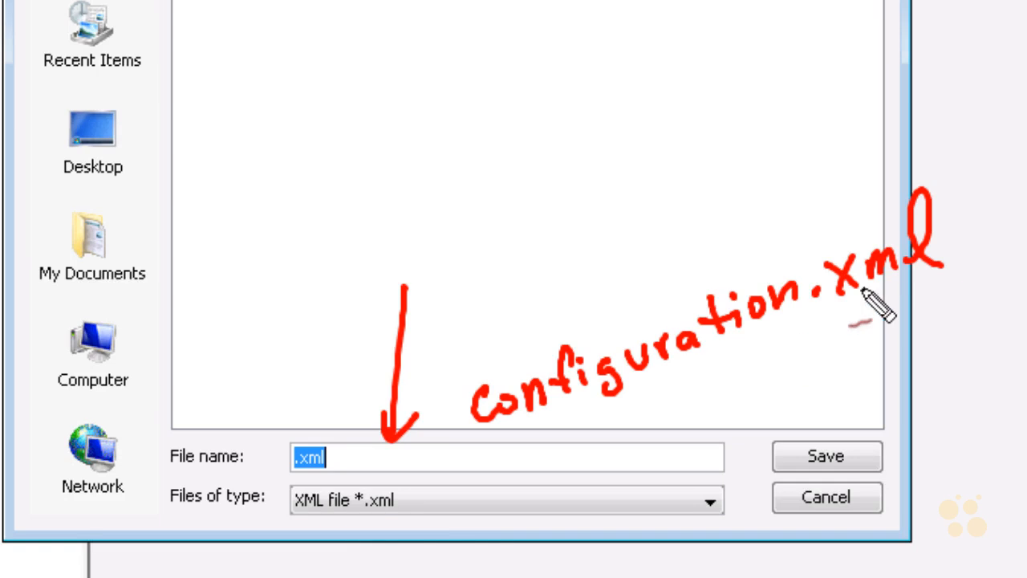
pyautogui.moveTo(369, 540); pyautogui.dragTo(390, 550)
pyautogui.moveTo(760, 122); pyautogui.dragTo(781, 213)
pyautogui.moveTo(798, 161); pyautogui.dragTo(775, 218)
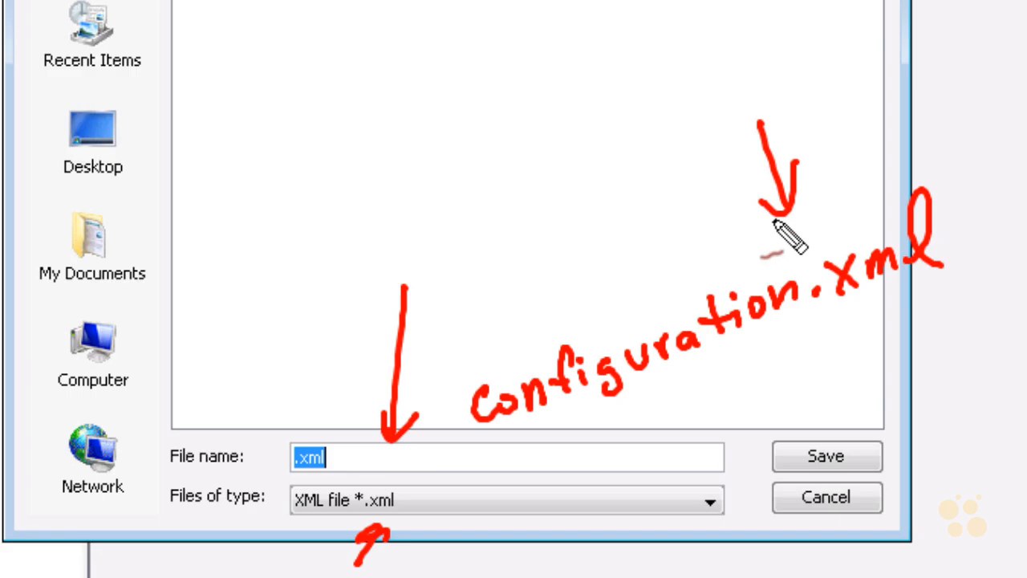
pyautogui.moveTo(517, 444); pyautogui.dragTo(935, 293)
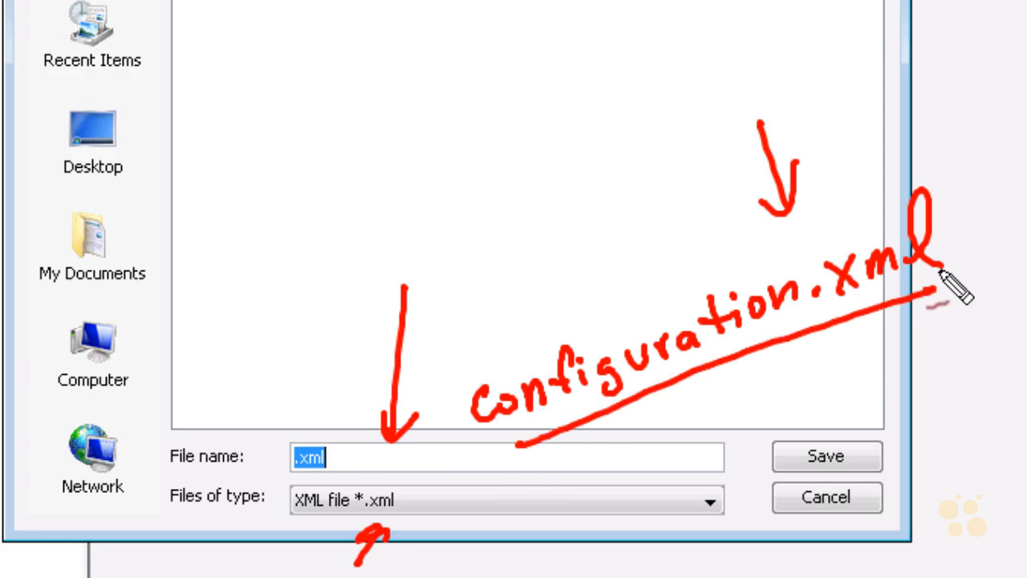
pyautogui.moveTo(885, 383); pyautogui.dragTo(857, 429)
pyautogui.moveTo(858, 409); pyautogui.dragTo(889, 423)
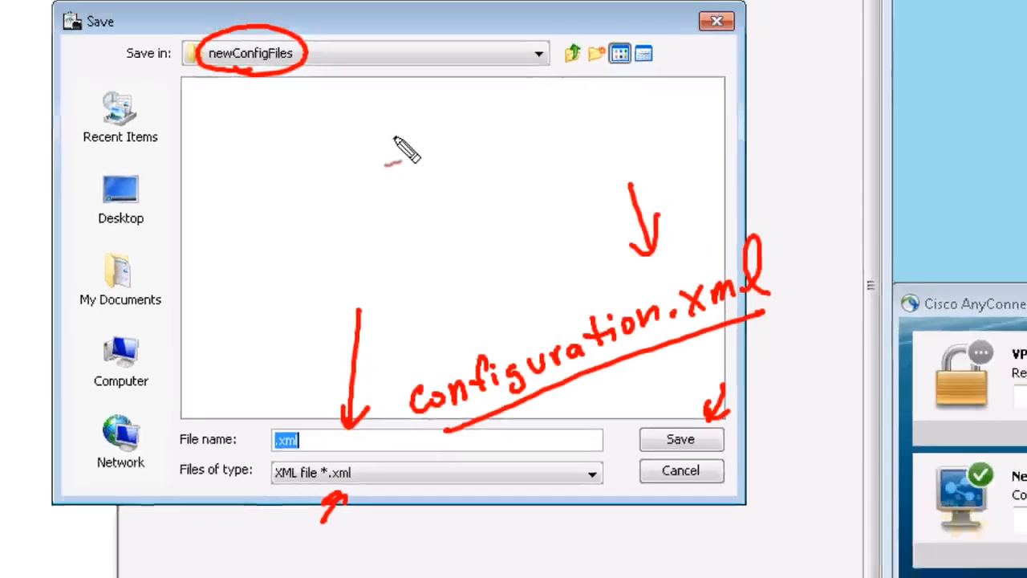
pyautogui.moveTo(427, 96)
pyautogui.mouseDown()
pyautogui.moveTo(409, 85)
pyautogui.moveTo(804, 213)
pyautogui.mouseUp()
pyautogui.moveTo(792, 122); pyautogui.dragTo(811, 227)
pyautogui.moveTo(811, 227); pyautogui.dragTo(752, 202)
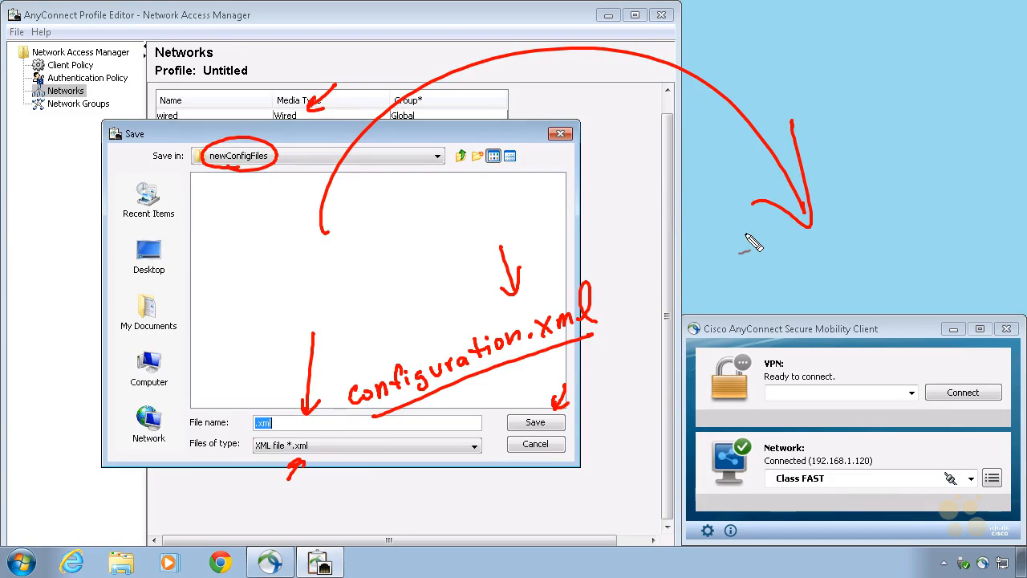
pyautogui.press('Escape')
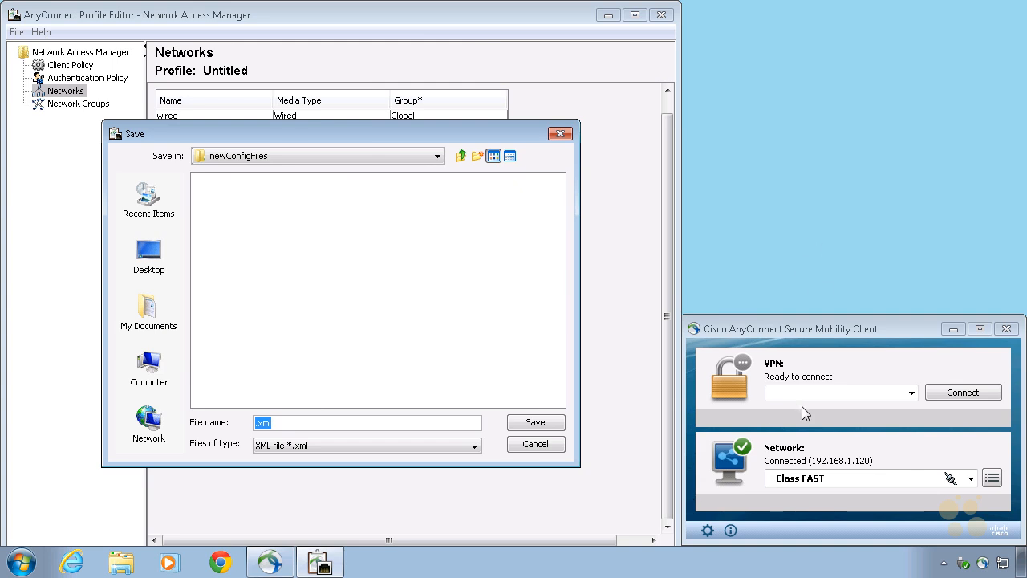
# Step: Cancel saving the profile and close the Network Access Manager profile editor
pyautogui.click(540, 446)
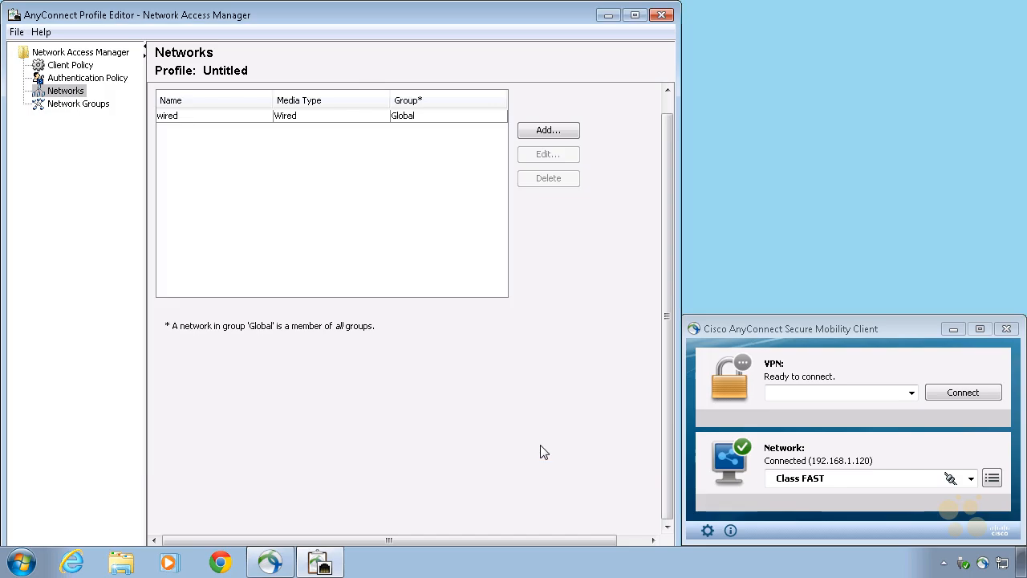
pyautogui.click(661, 15)
pyautogui.click(339, 318)
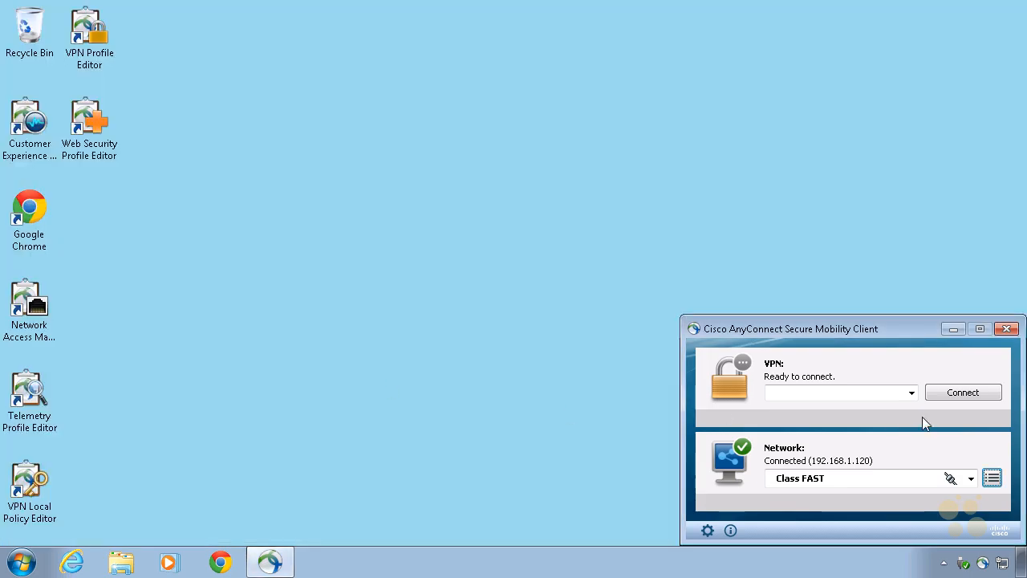
# Step: Reselect Class FAST as the AnyConnect network, and switch the network connection to wired
pyautogui.click(970, 479)
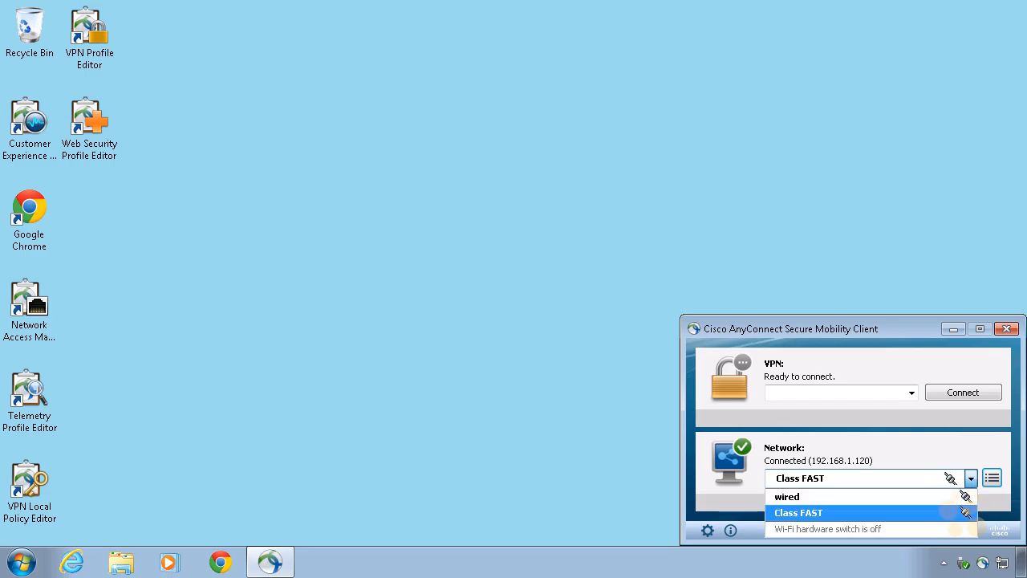
pyautogui.click(827, 518)
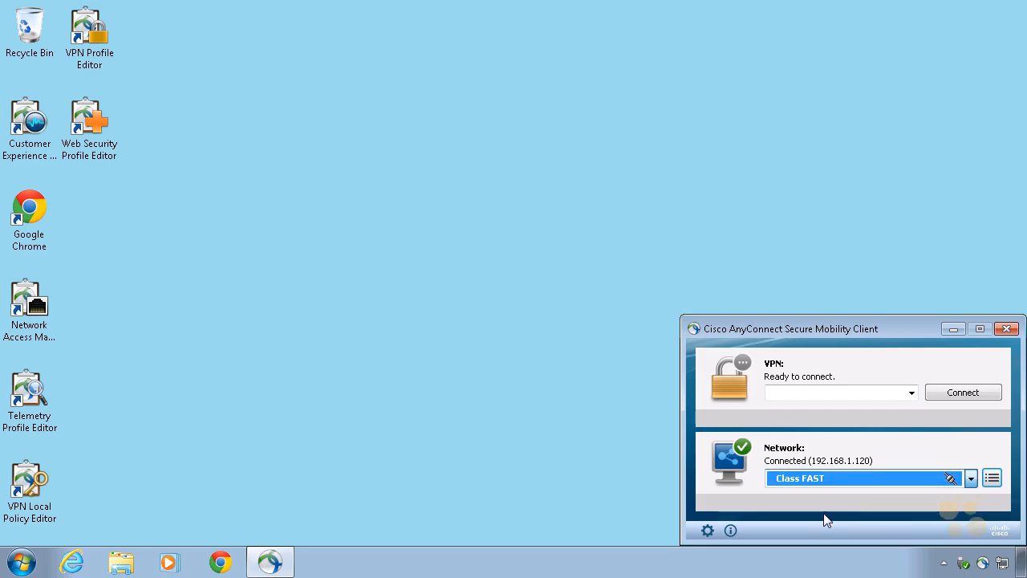
pyautogui.click(971, 480)
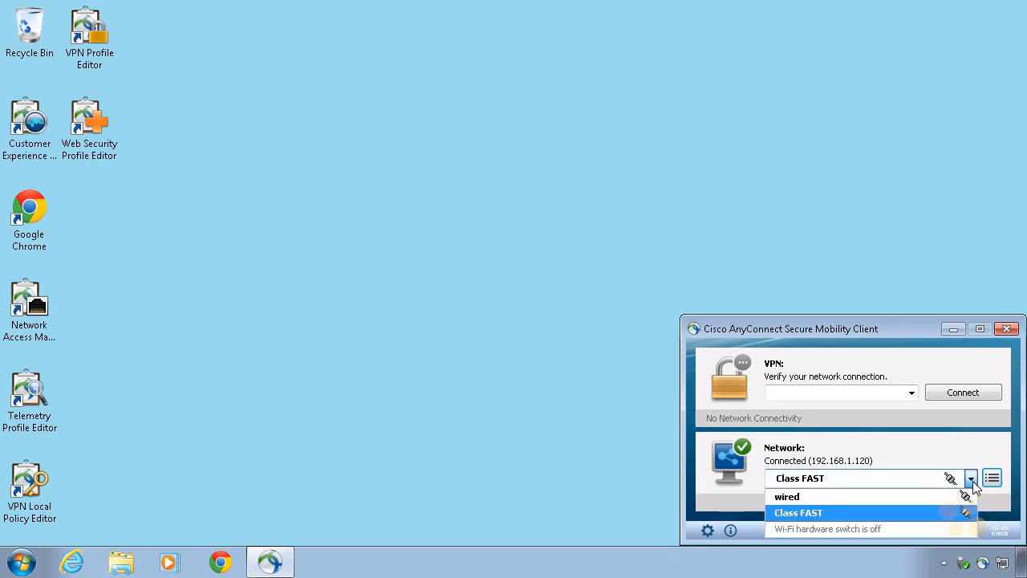
pyautogui.click(852, 494)
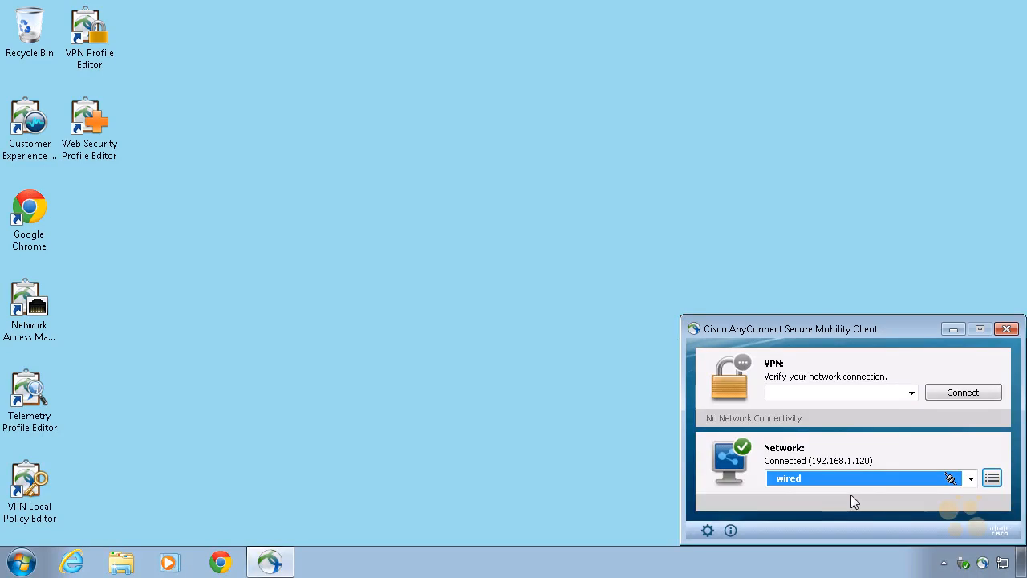
# Step: Switch the AnyConnect network connection from wired back to Class FAST
pyautogui.click(971, 479)
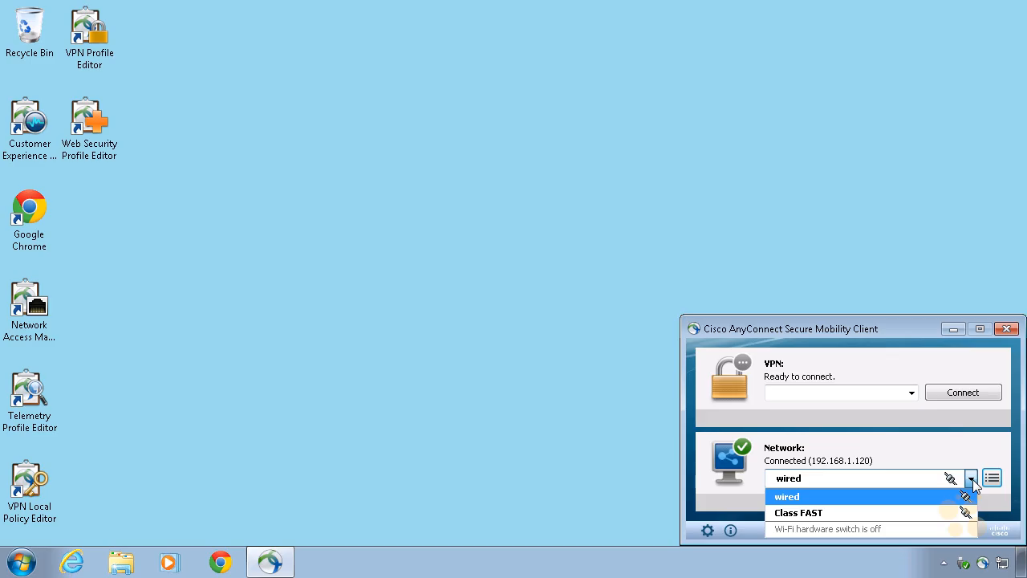
pyautogui.click(855, 515)
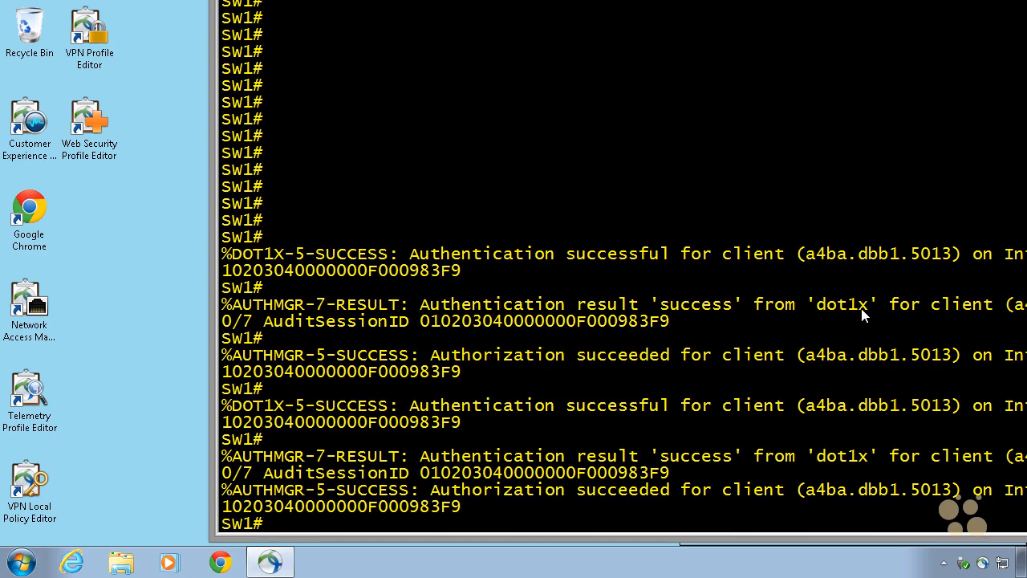
# Step: Switch to the SW1 switch console and list its sessions with the command show authentication sessions
pyautogui.moveTo(864, 0); pyautogui.dragTo(773, 1)
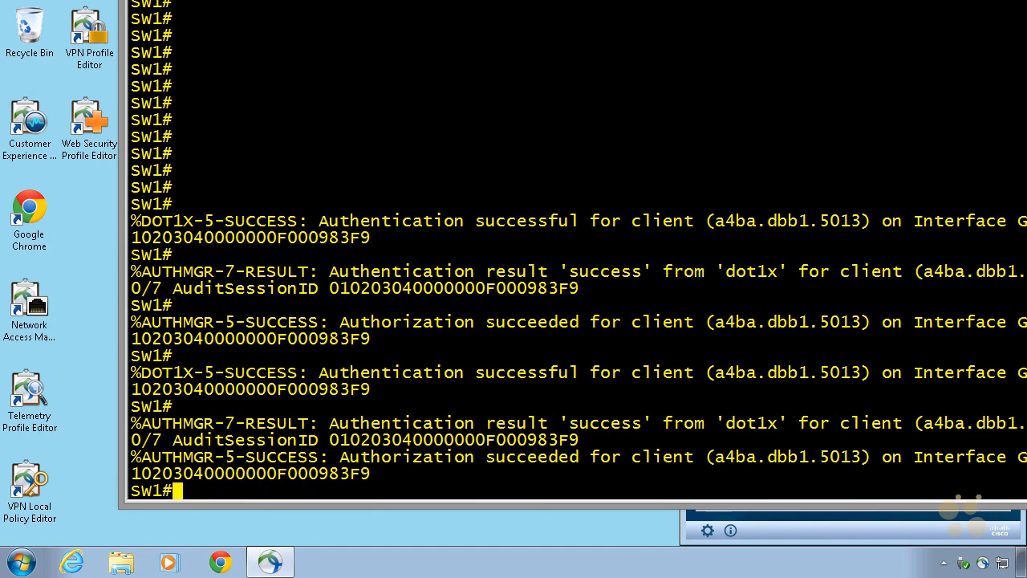
pyautogui.press('Return')
pyautogui.press('Return')
pyautogui.write('s')
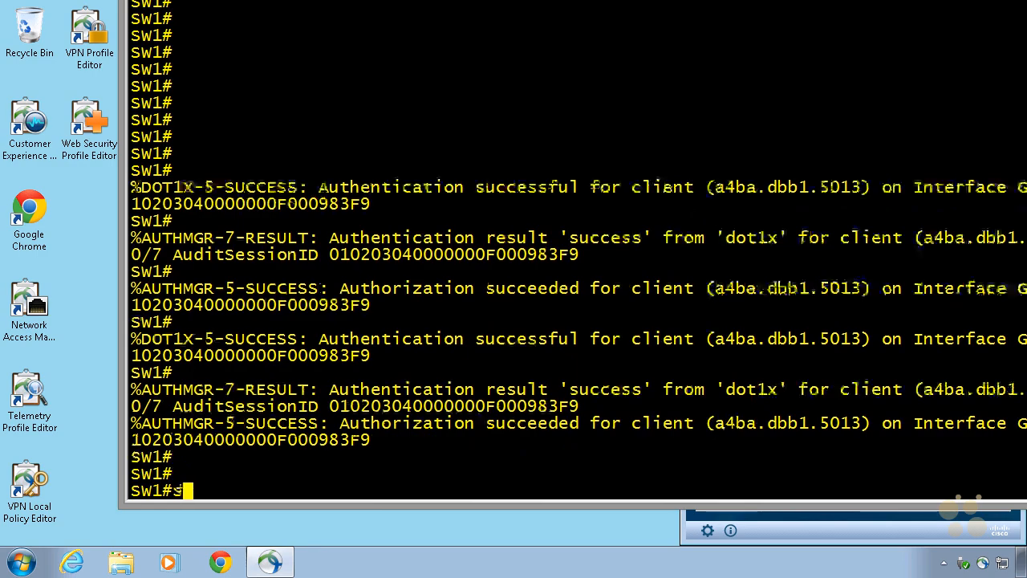
pyautogui.write('how authe')
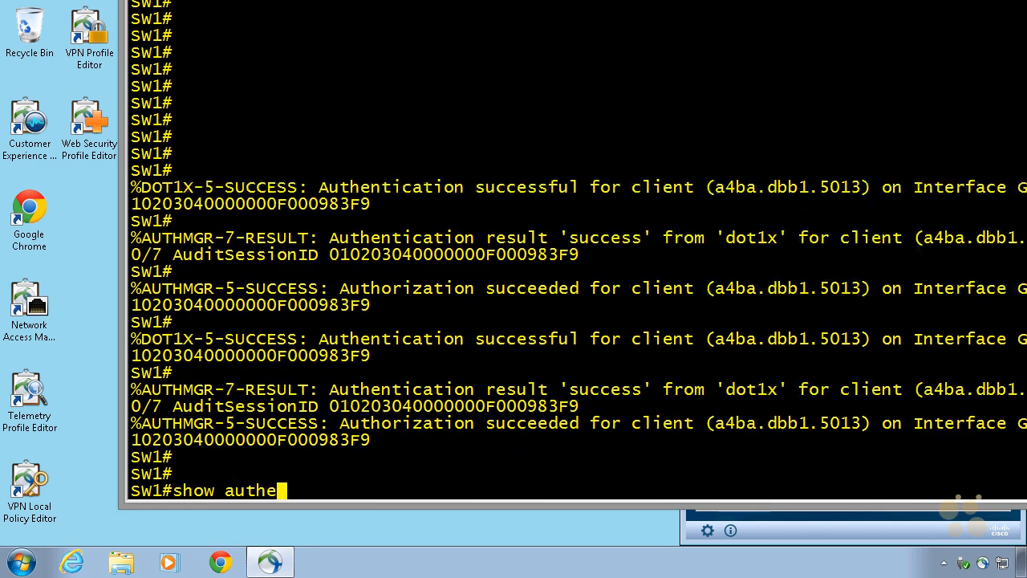
pyautogui.write('nticatio')
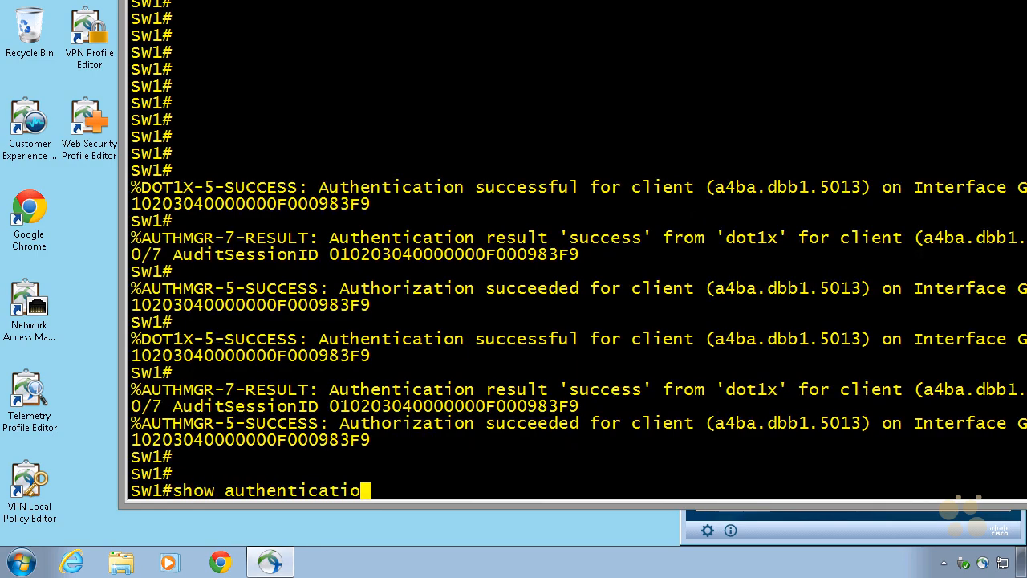
pyautogui.write('n sessions')
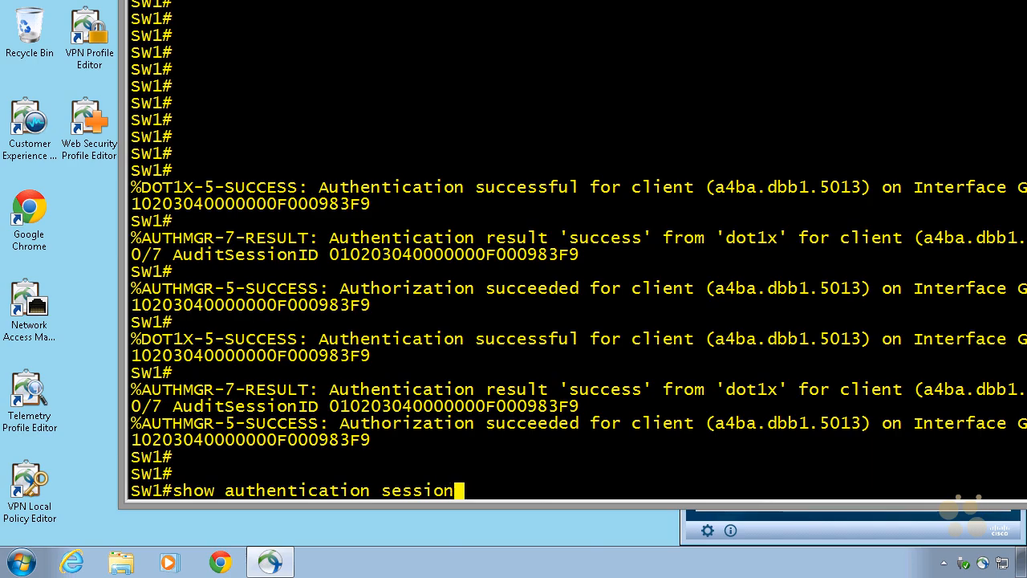
pyautogui.press('Return')
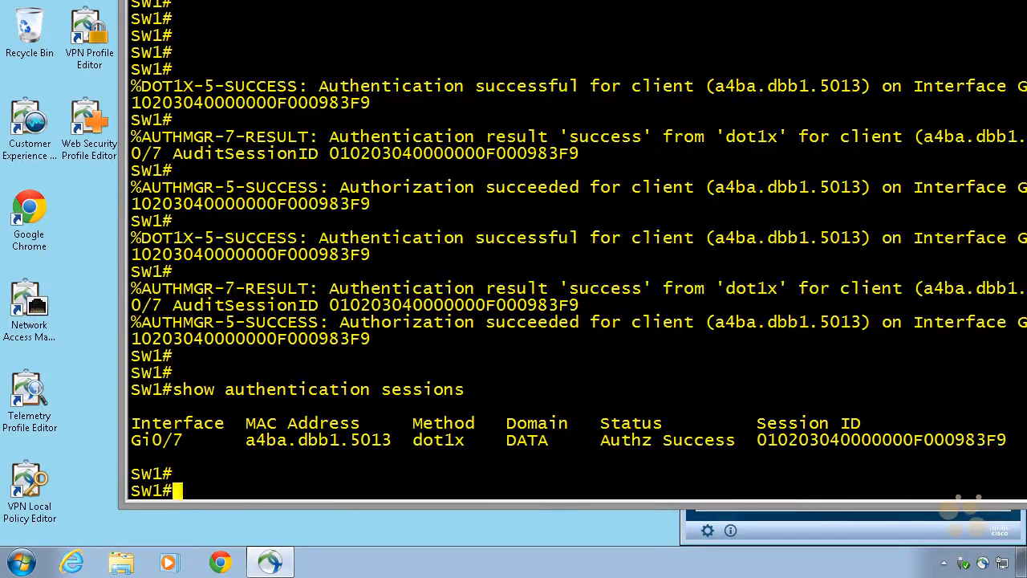
# Step: Display the authentication session details for one interface with the command show authentication sessions int gig 0/7
pyautogui.press('Return')
pyautogui.write('show ')
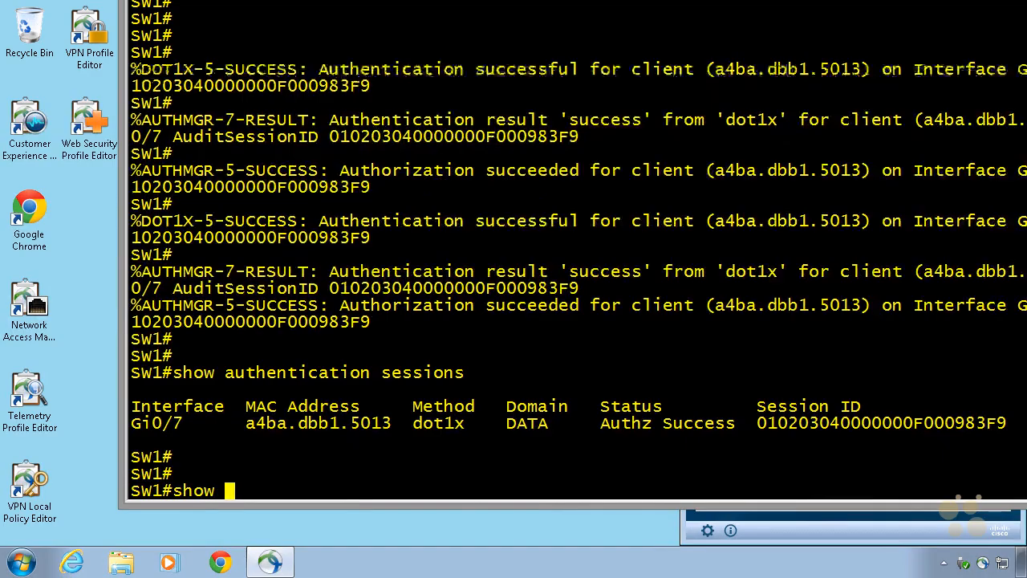
pyautogui.write('authenti')
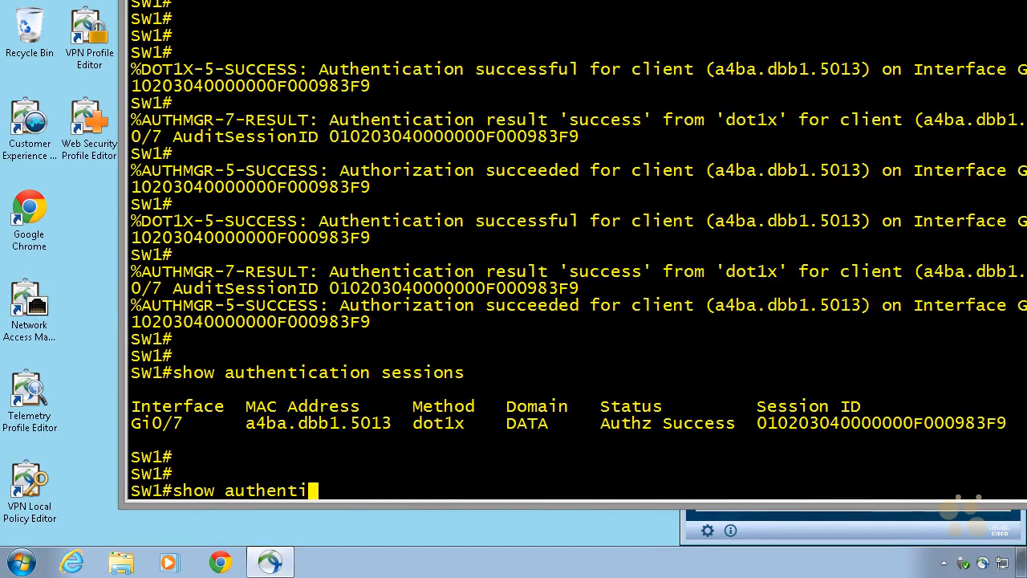
pyautogui.write('cation se')
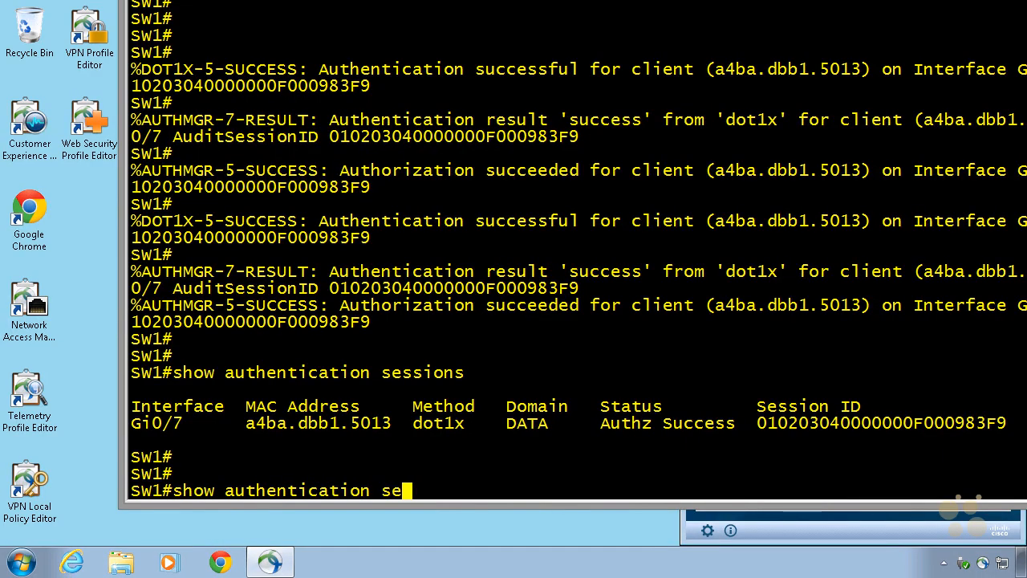
pyautogui.write('ssions  ')
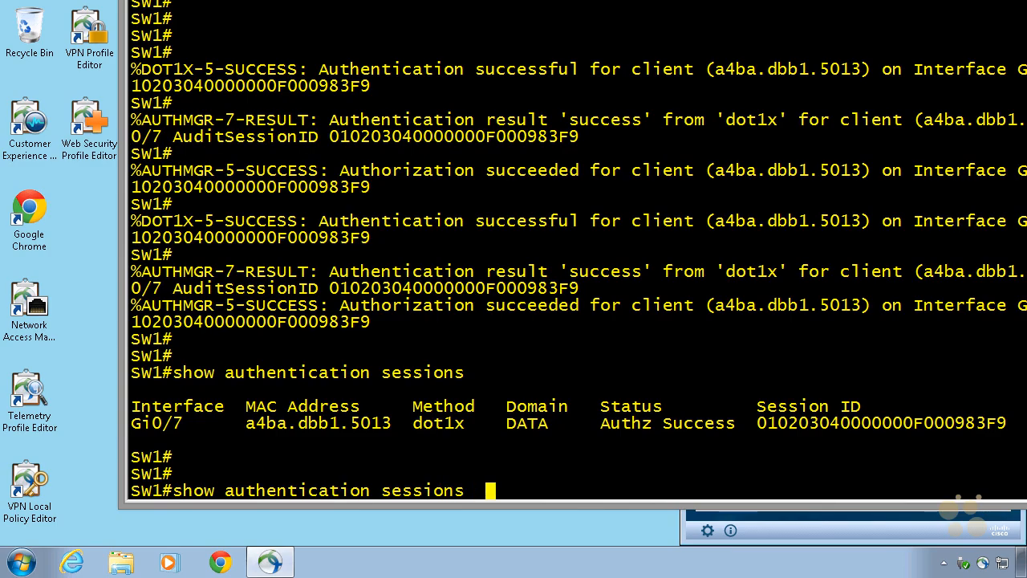
pyautogui.write('int gig 0/7')
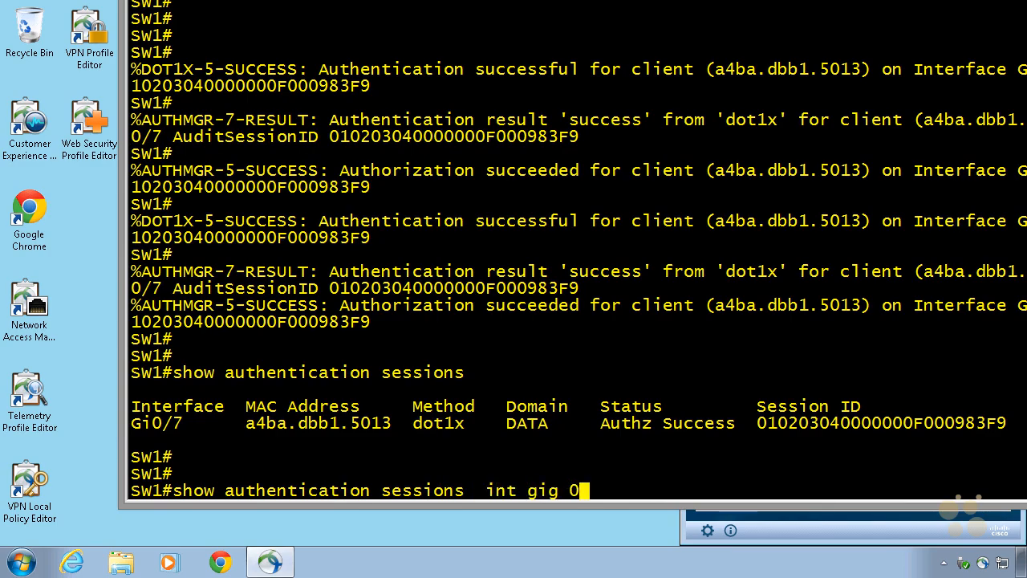
pyautogui.press('Return')
pyautogui.press('Return')
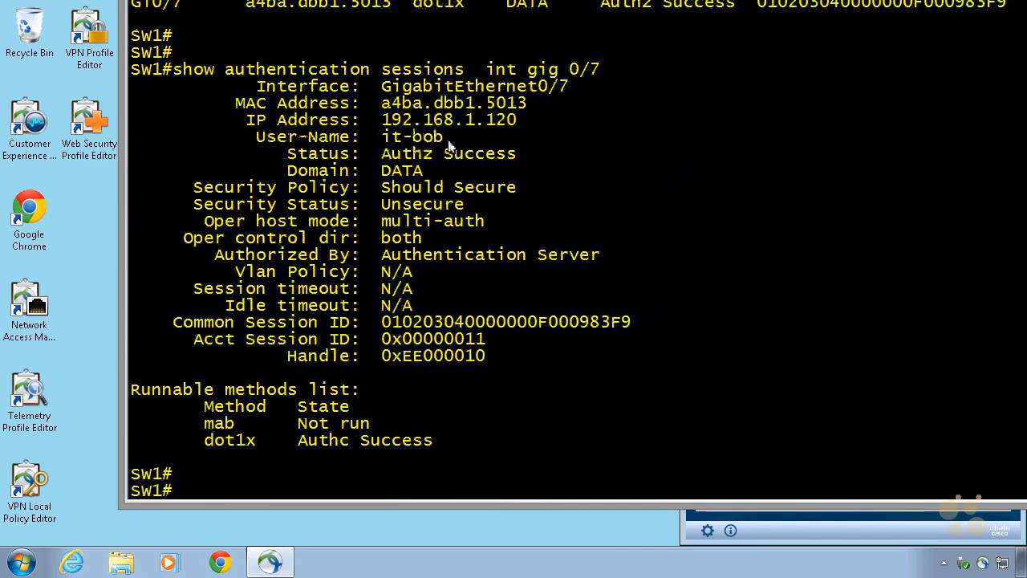
pyautogui.moveTo(439, 141)
pyautogui.mouseDown()
pyautogui.moveTo(264, 137)
pyautogui.moveTo(518, 126)
pyautogui.moveTo(235, 109)
pyautogui.mouseUp()
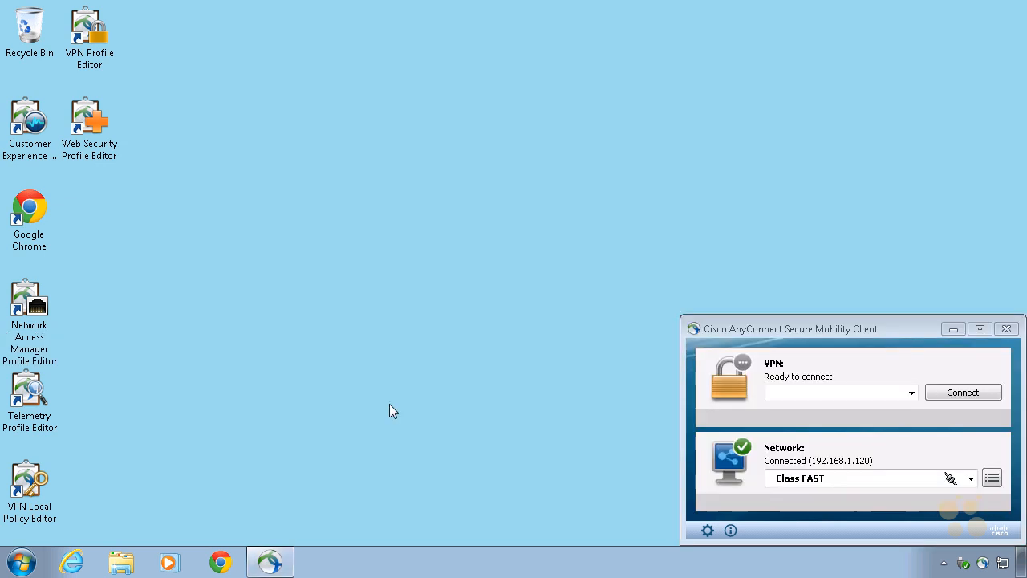
# Step: Open Windows Explorer and display the computer's system information page
pyautogui.click(121, 562)
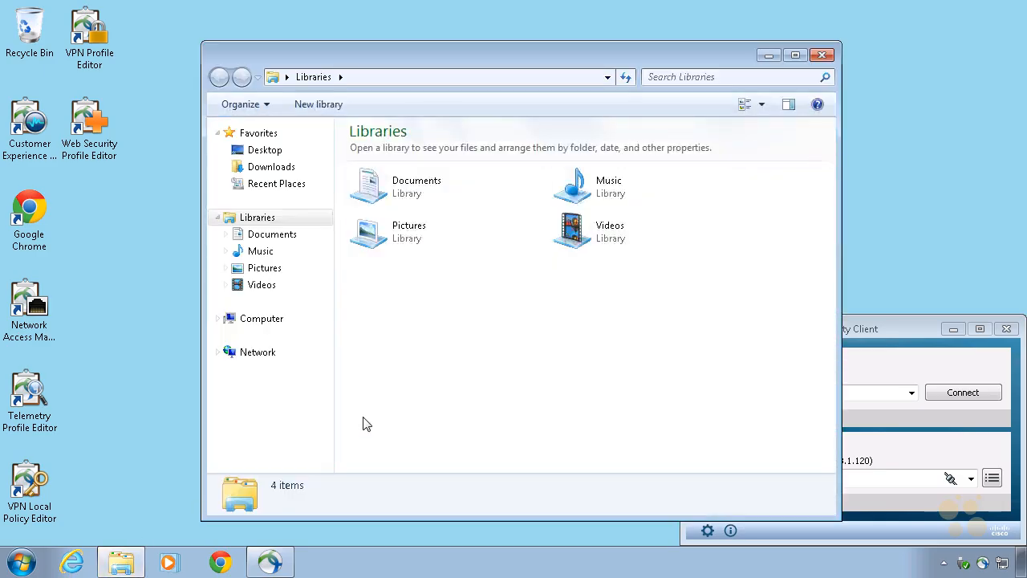
pyautogui.rightClick(266, 321)
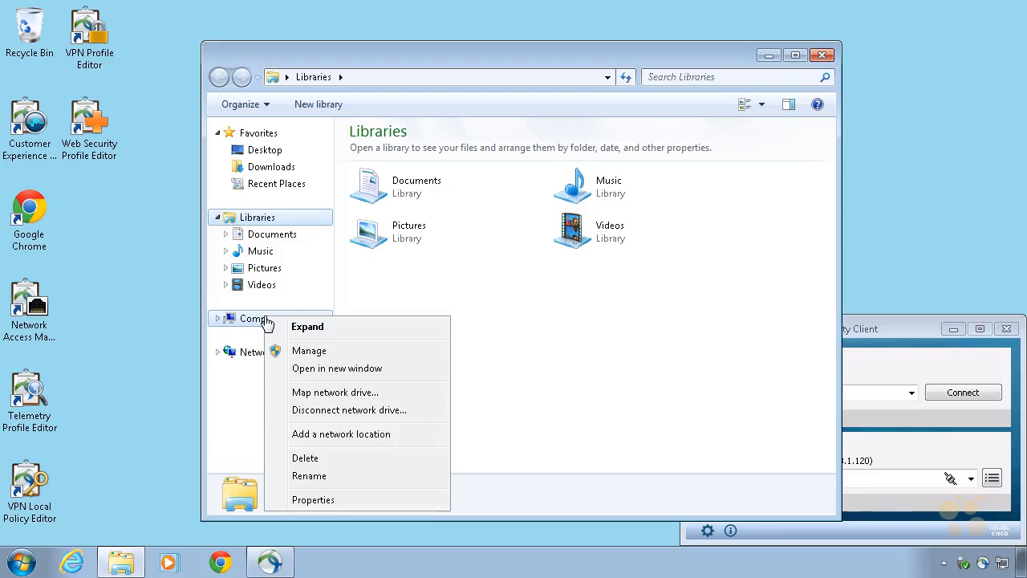
pyautogui.click(348, 500)
pyautogui.moveTo(815, 397)
pyautogui.mouseDown()
pyautogui.moveTo(375, 418)
pyautogui.moveTo(510, 494)
pyautogui.moveTo(818, 507)
pyautogui.moveTo(836, 405)
pyautogui.moveTo(795, 393)
pyautogui.mouseUp()
pyautogui.moveTo(756, 440)
pyautogui.mouseDown()
pyautogui.moveTo(743, 413)
pyautogui.moveTo(756, 438)
pyautogui.mouseUp()
pyautogui.moveTo(814, 365)
pyautogui.mouseDown()
pyautogui.moveTo(804, 410)
pyautogui.moveTo(819, 401)
pyautogui.mouseUp()
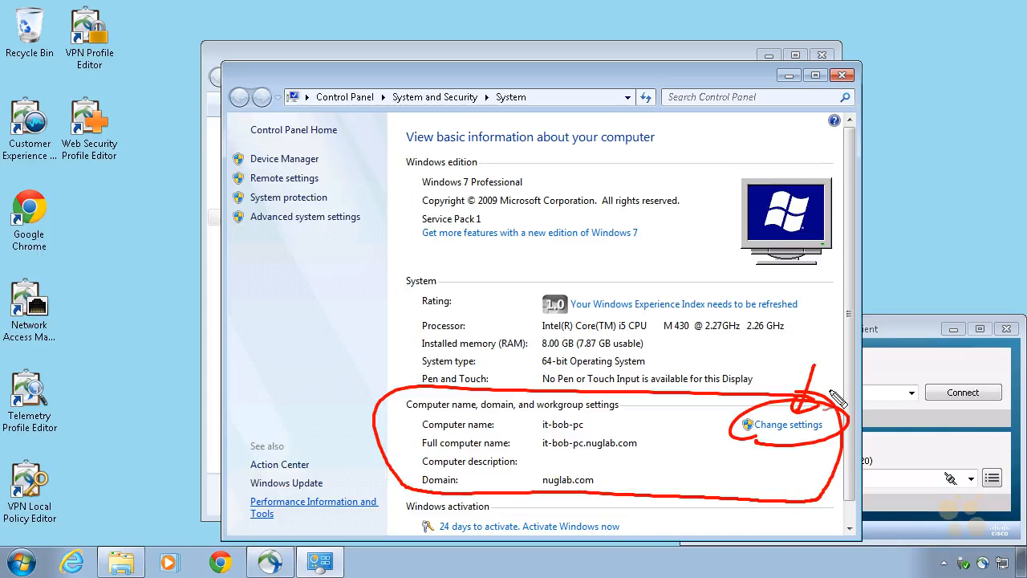
pyautogui.press('Escape')
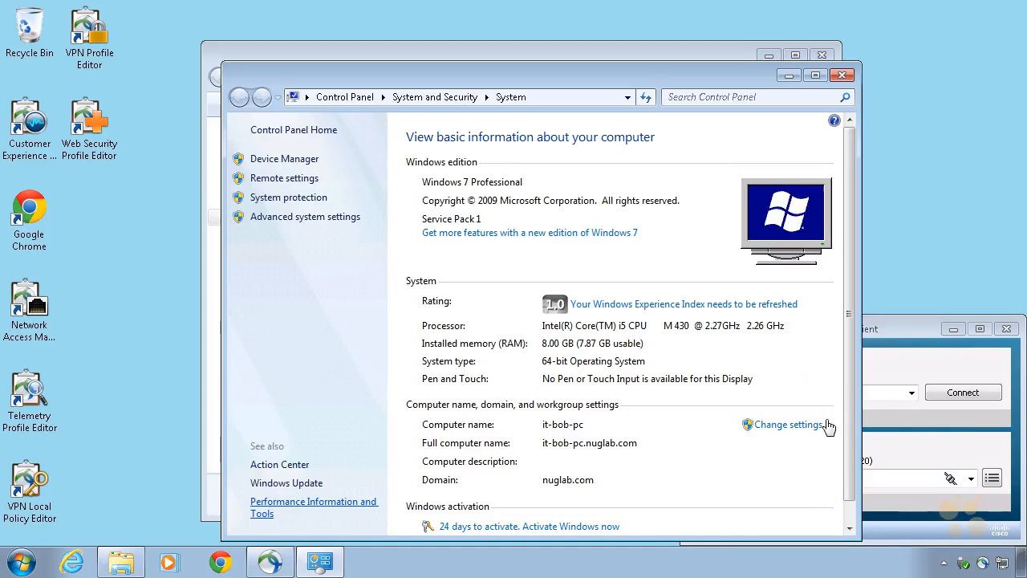
# Step: Open the computer name and domain change settings from the system information page to examine the PC's domain membership
pyautogui.click(789, 425)
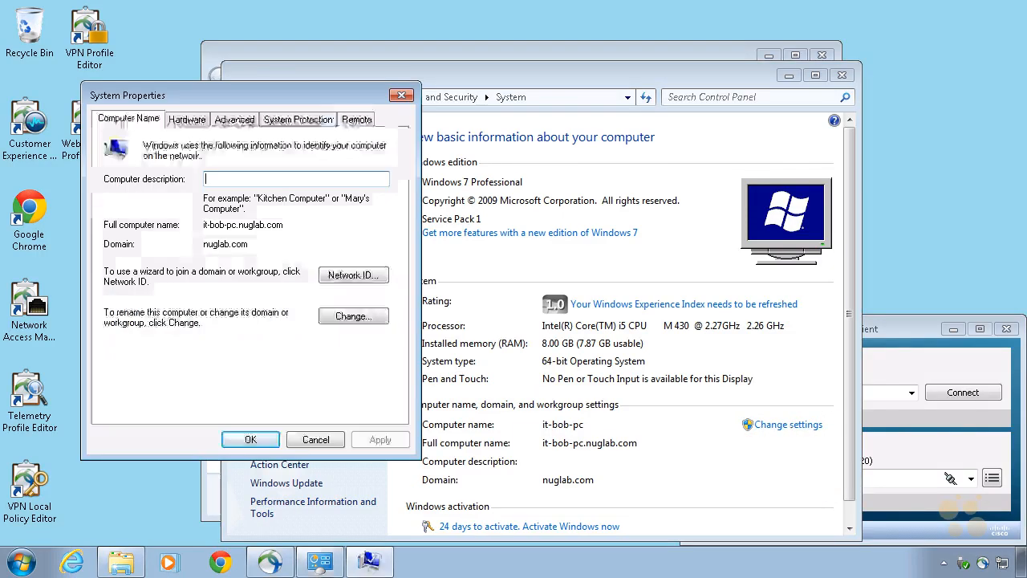
pyautogui.moveTo(384, 342)
pyautogui.mouseDown()
pyautogui.moveTo(324, 337)
pyautogui.moveTo(345, 333)
pyautogui.mouseUp()
pyautogui.moveTo(316, 337)
pyautogui.mouseDown()
pyautogui.moveTo(346, 332)
pyautogui.moveTo(340, 350)
pyautogui.mouseUp()
pyautogui.moveTo(389, 219); pyautogui.dragTo(378, 254)
pyautogui.moveTo(370, 245); pyautogui.dragTo(385, 246)
pyautogui.moveTo(366, 382); pyautogui.dragTo(369, 328)
pyautogui.moveTo(369, 329); pyautogui.dragTo(377, 347)
pyautogui.moveTo(374, 371); pyautogui.dragTo(383, 368)
pyautogui.click(352, 316)
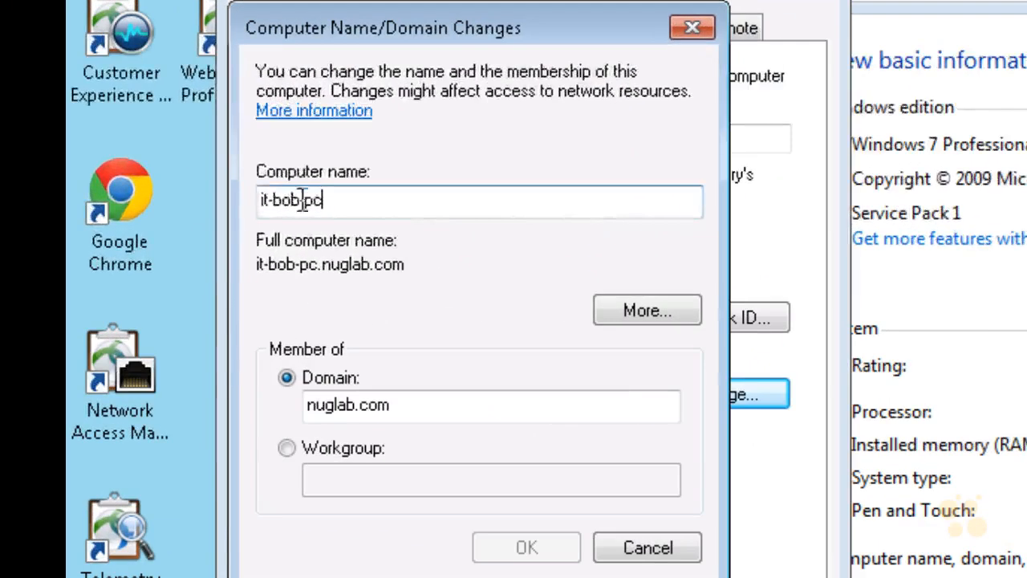
pyautogui.doubleClick(301, 200)
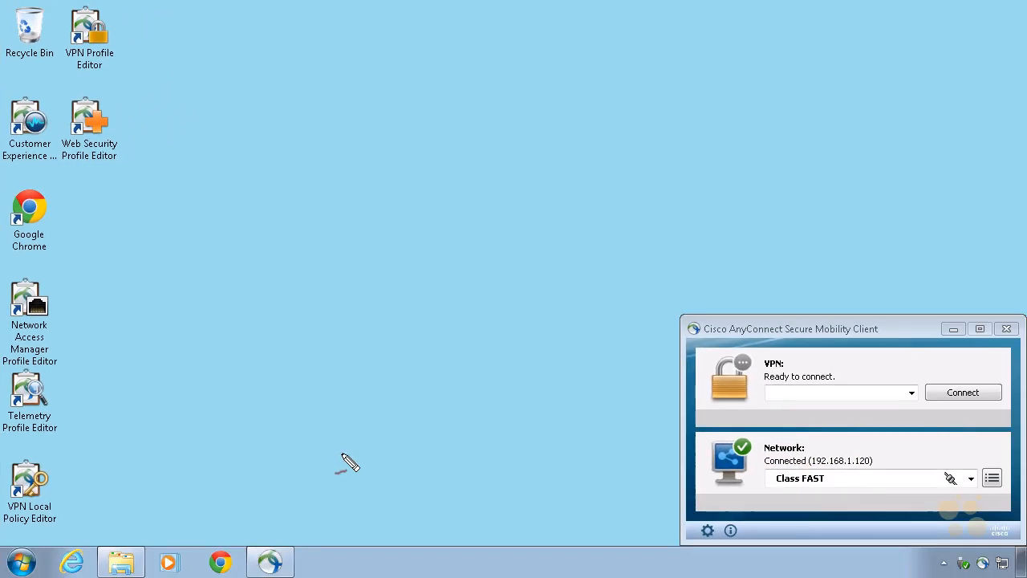
pyautogui.moveTo(690, 461)
pyautogui.mouseDown()
pyautogui.moveTo(807, 532)
pyautogui.moveTo(818, 525)
pyautogui.mouseUp()
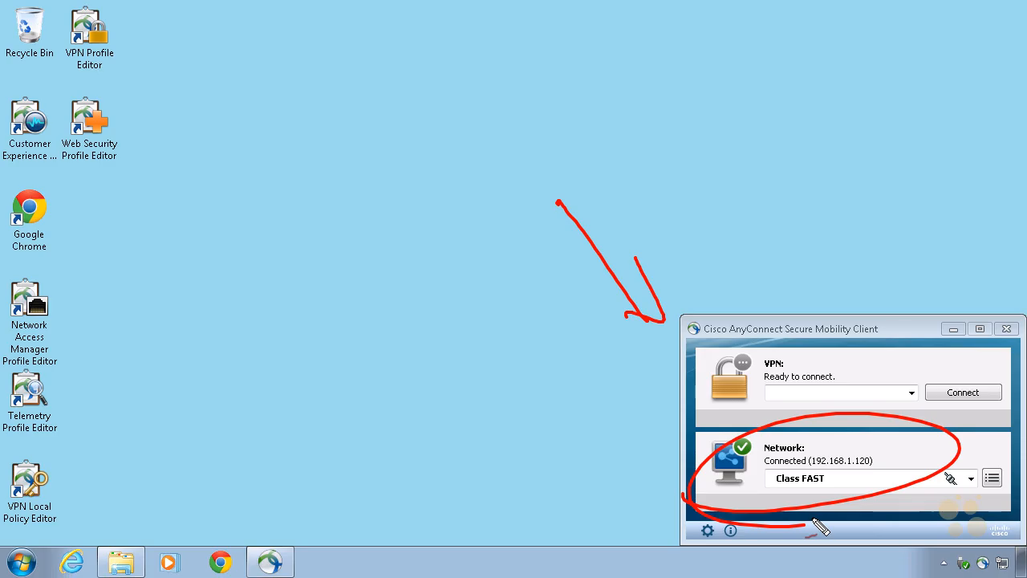
pyautogui.moveTo(255, 415)
pyautogui.mouseDown()
pyautogui.moveTo(266, 443)
pyautogui.moveTo(287, 424)
pyautogui.moveTo(325, 421)
pyautogui.moveTo(270, 394)
pyautogui.moveTo(290, 446)
pyautogui.mouseUp()
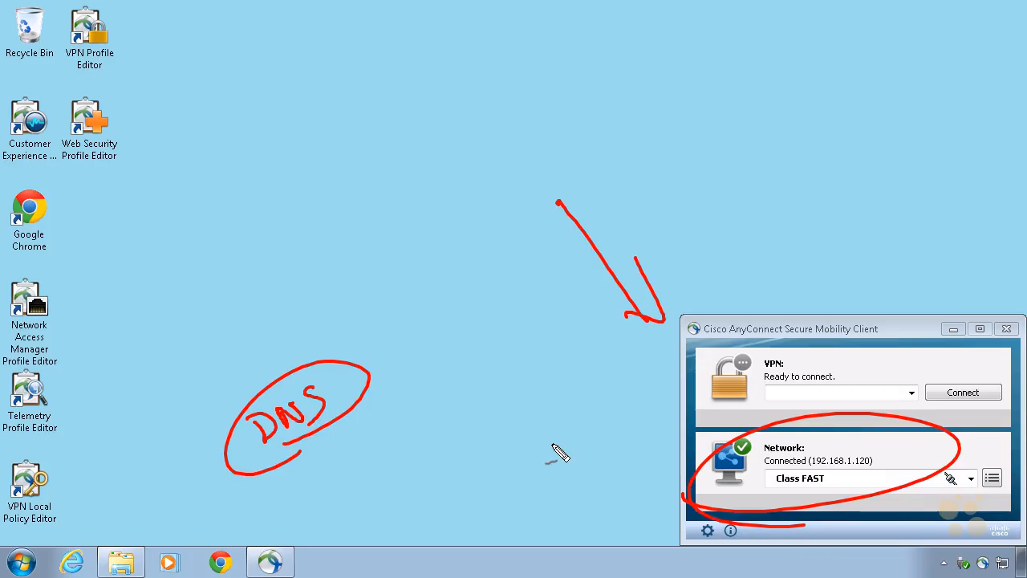
pyautogui.moveTo(602, 486)
pyautogui.mouseDown()
pyautogui.moveTo(654, 463)
pyautogui.moveTo(650, 481)
pyautogui.mouseUp()
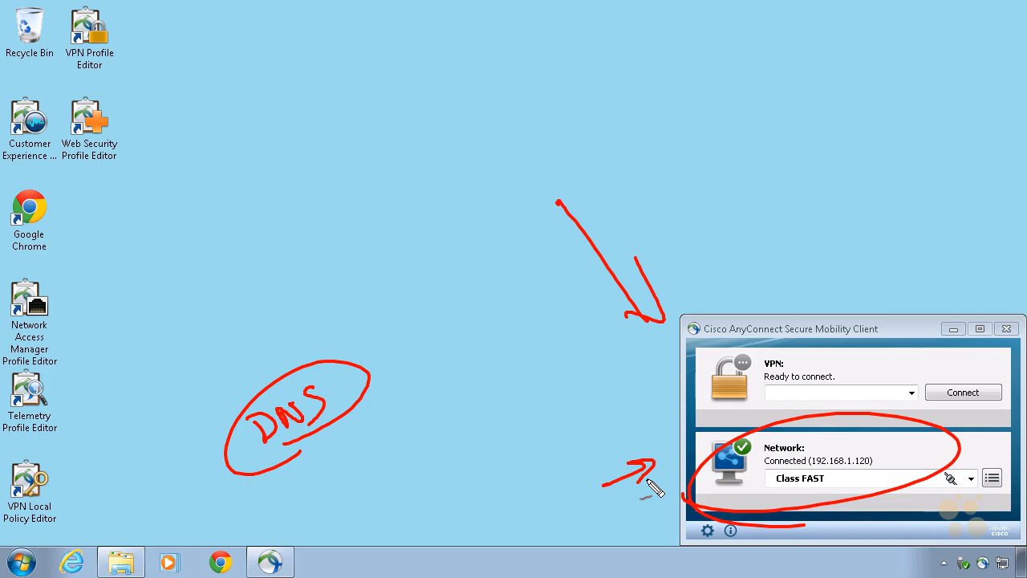
pyautogui.moveTo(589, 418); pyautogui.dragTo(634, 442)
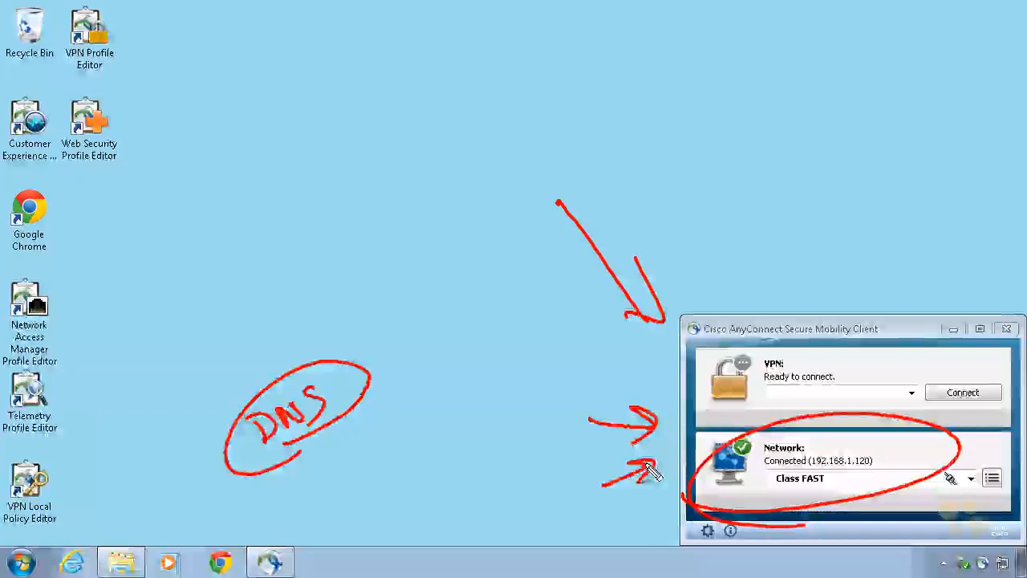
pyautogui.moveTo(605, 532); pyautogui.dragTo(664, 507)
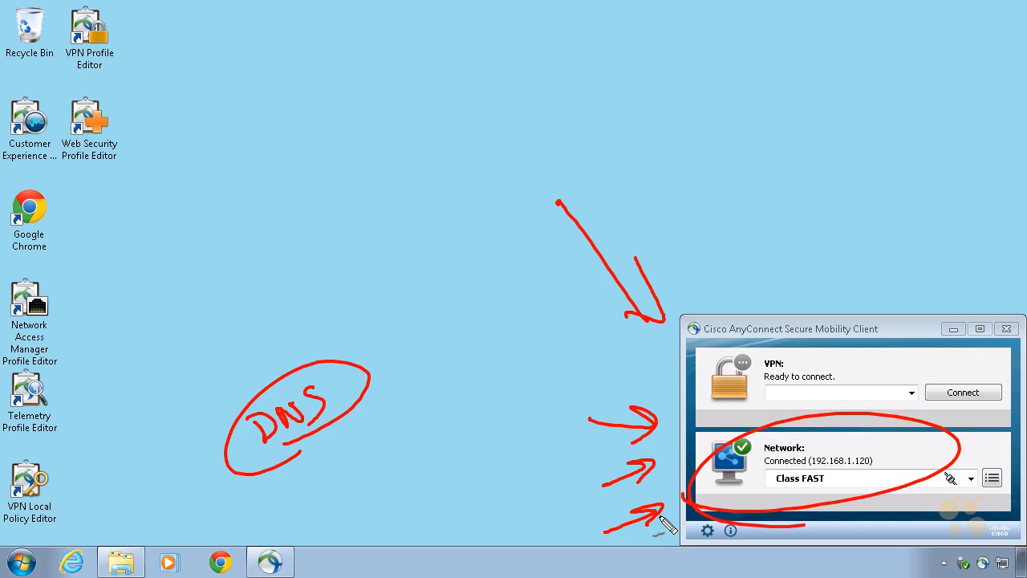
pyautogui.moveTo(824, 229); pyautogui.dragTo(835, 281)
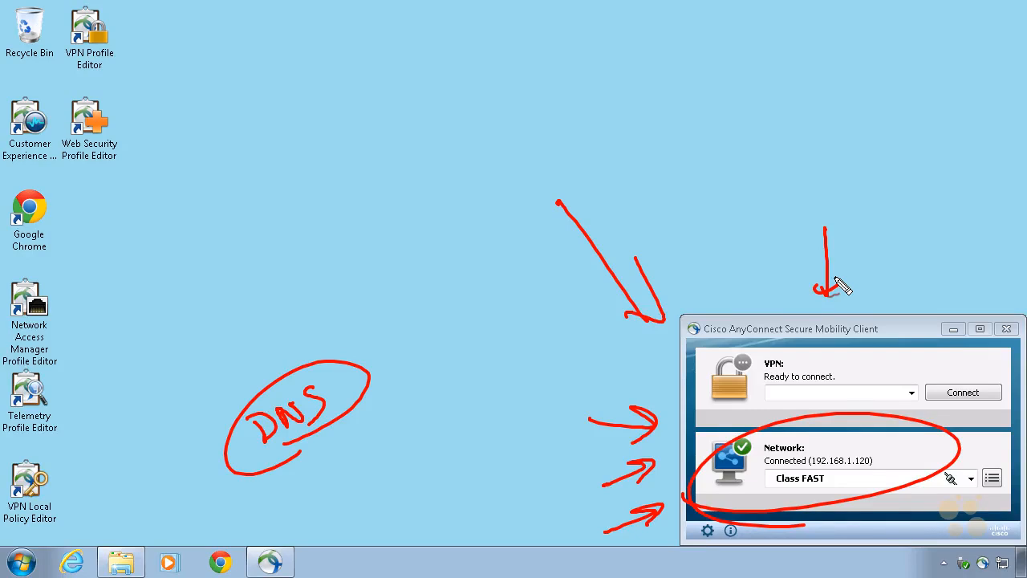
pyautogui.moveTo(922, 368); pyautogui.dragTo(915, 414)
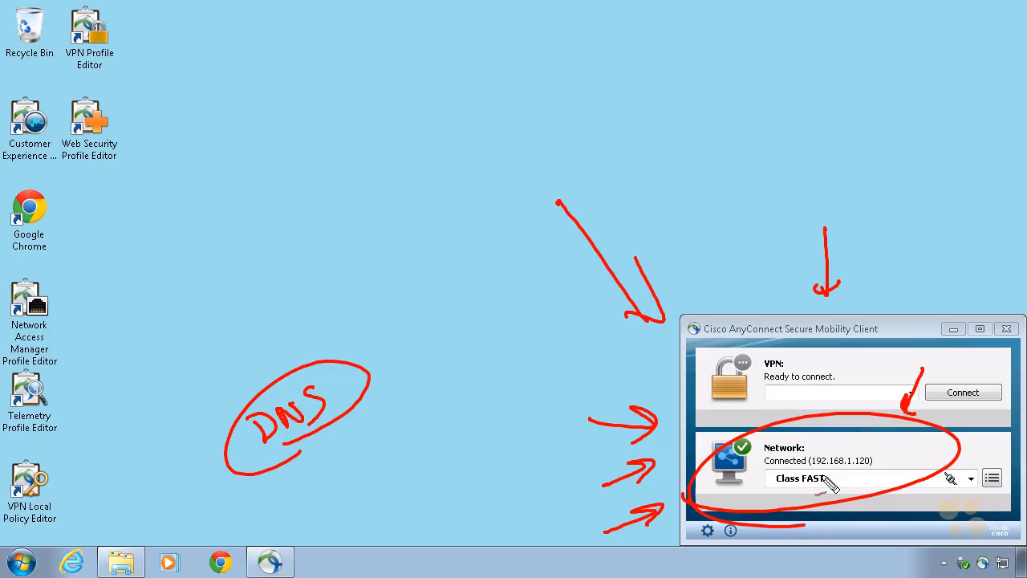
pyautogui.moveTo(582, 371)
pyautogui.mouseDown()
pyautogui.moveTo(653, 385)
pyautogui.moveTo(634, 397)
pyautogui.mouseUp()
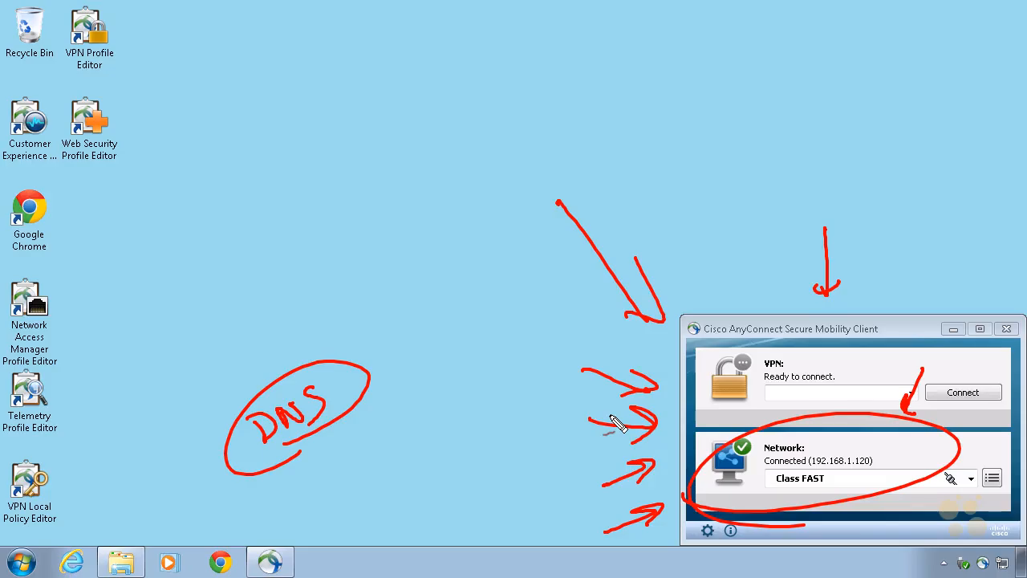
pyautogui.moveTo(626, 466); pyautogui.dragTo(638, 509)
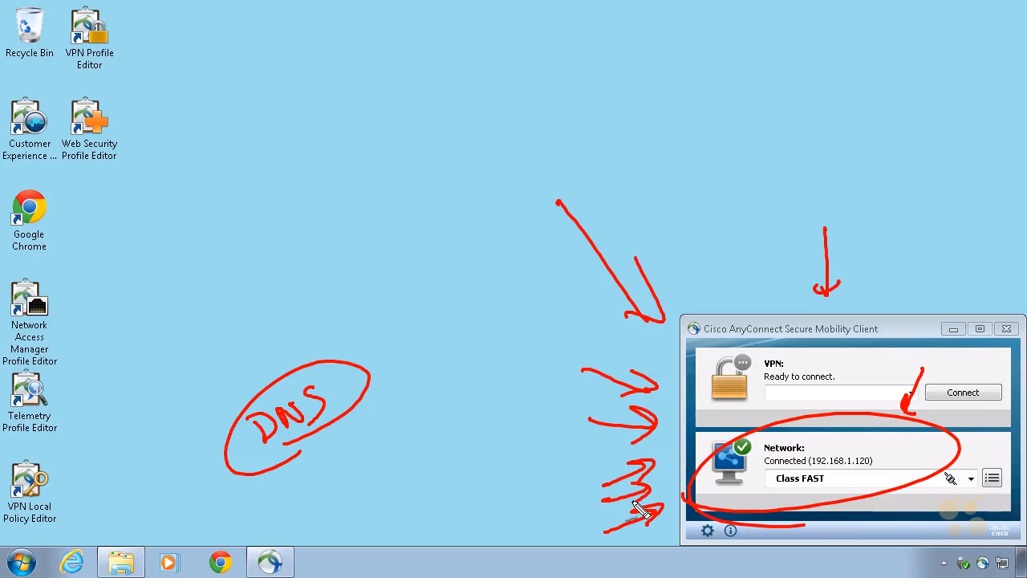
pyautogui.moveTo(578, 459)
pyautogui.mouseDown()
pyautogui.moveTo(633, 447)
pyautogui.moveTo(621, 460)
pyautogui.mouseUp()
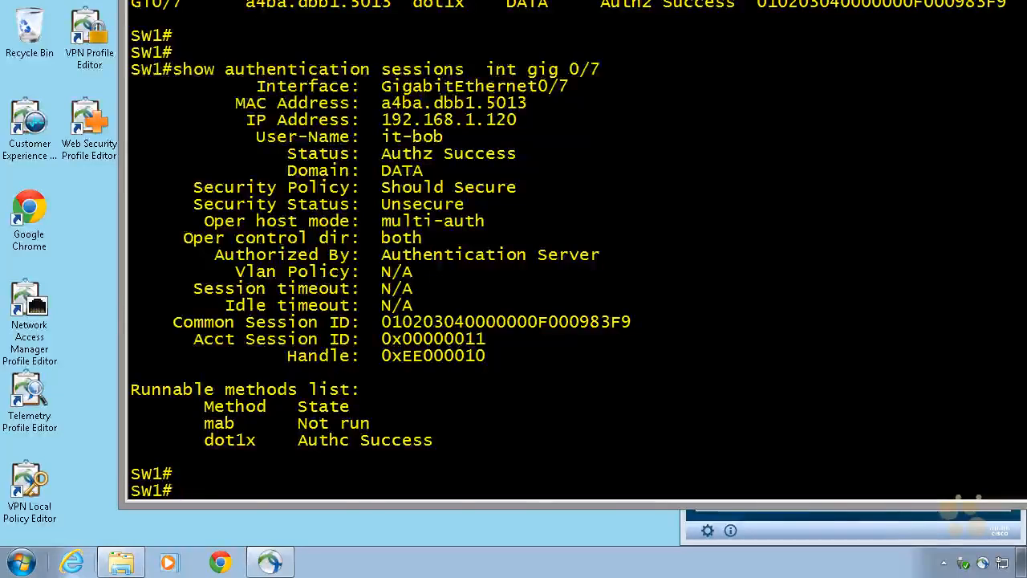
# Step: On the SW1 console, force 802.1X reauthentication of the PC's port with the command dot1x re-authenticate int gig 0/7
pyautogui.write('dot1x re-authenticate int gig')
pyautogui.write('0/7')
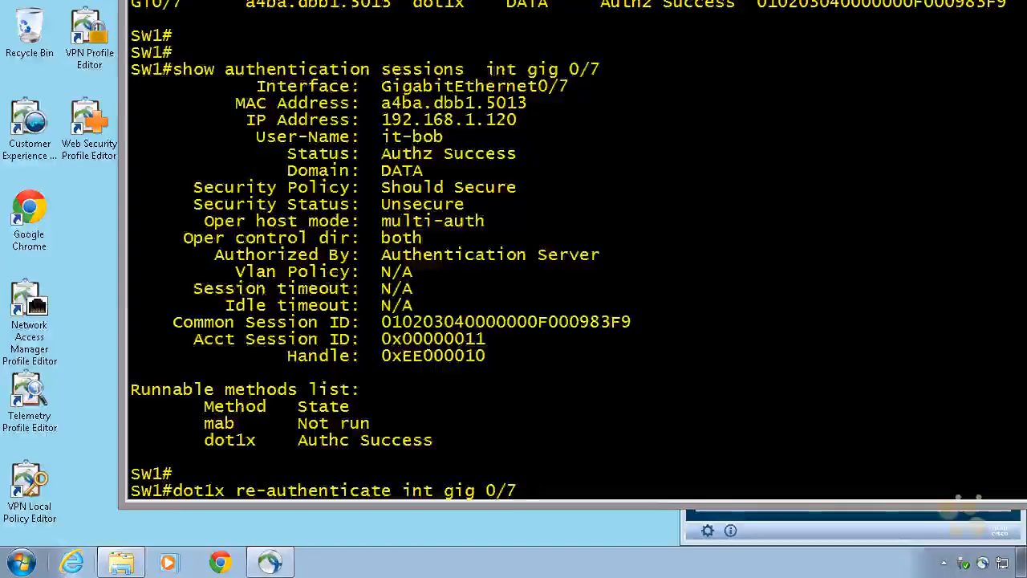
pyautogui.press('Return')
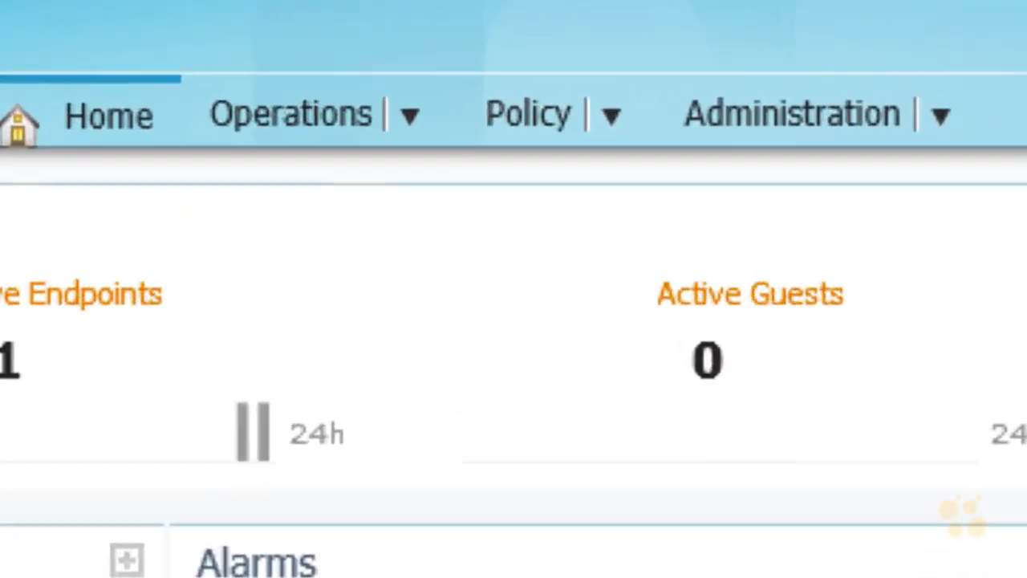
# Step: Switch to Cisco Identity Services Engine, display the authentications log, and open the details report of the most recent record
pyautogui.moveTo(362, 61)
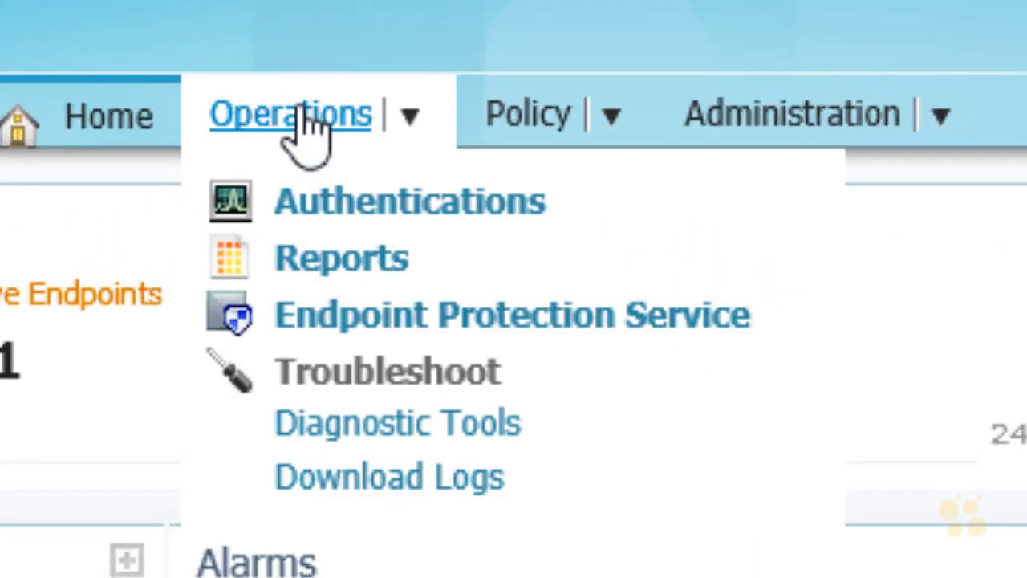
pyautogui.click(391, 205)
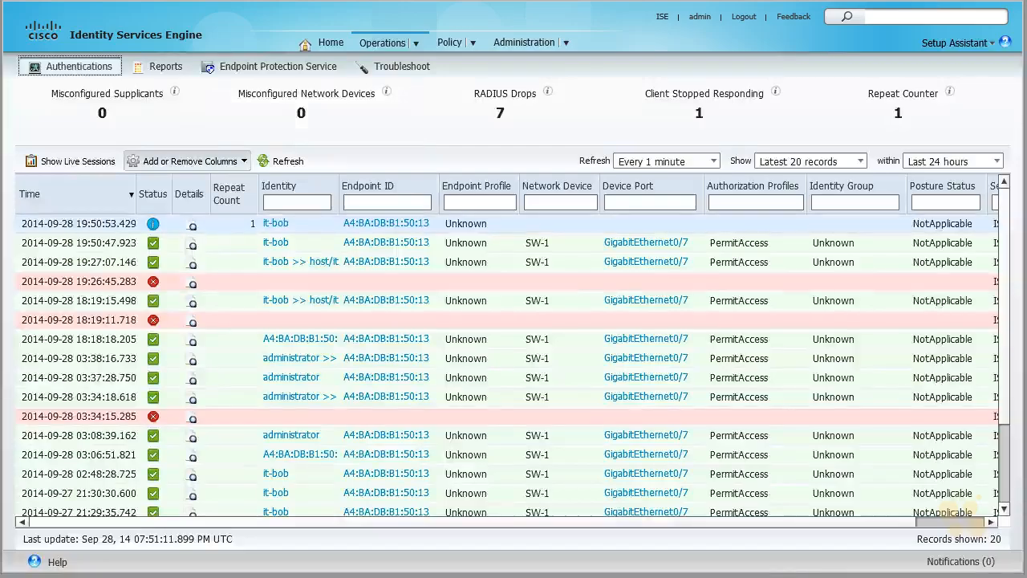
pyautogui.doubleClick(275, 227)
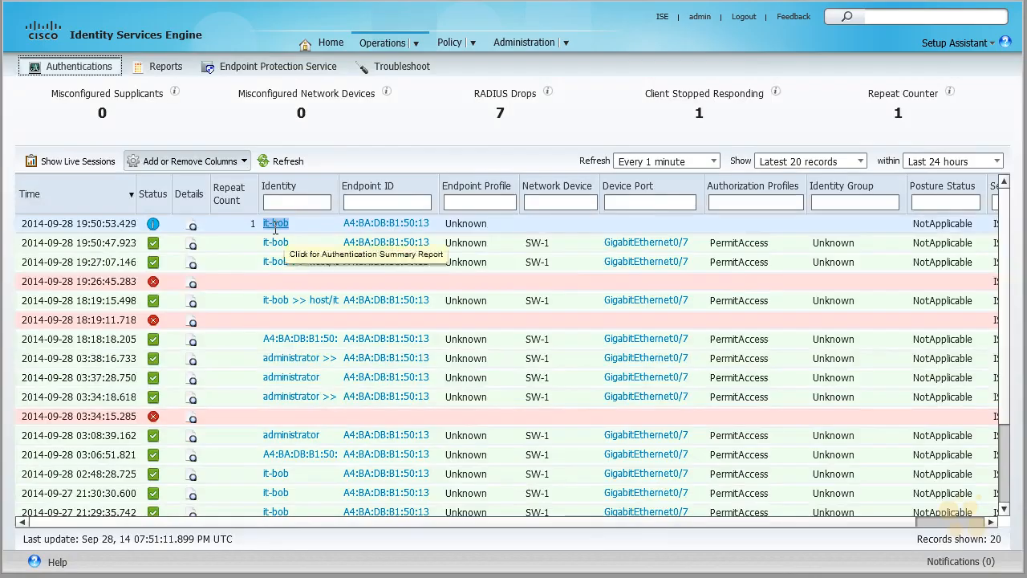
pyautogui.click(191, 226)
# Step: Examine the authentication details report, including the identity store, the authentication protocol and the EAP chaining result
pyautogui.scroll(-5, 192, 234)
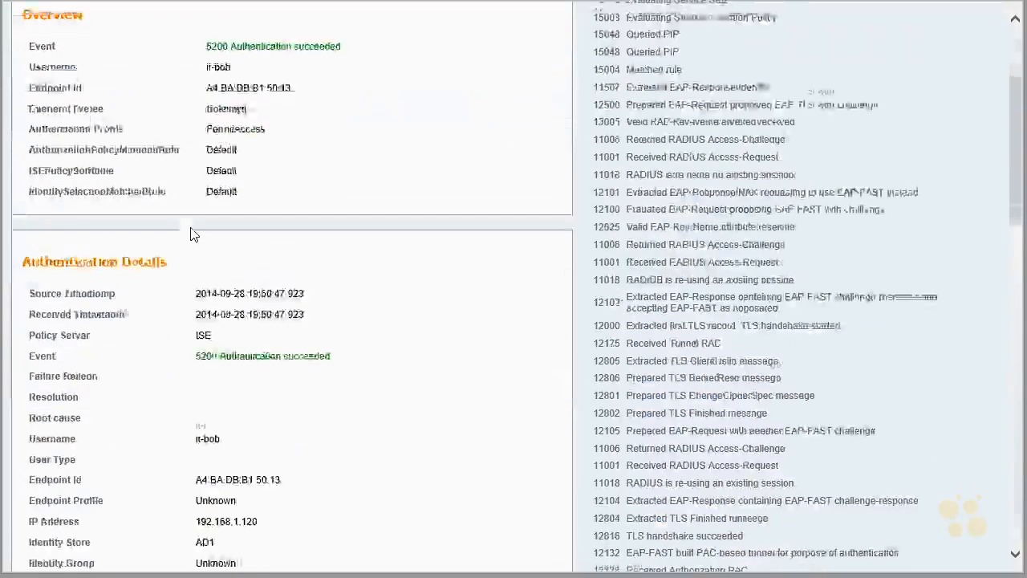
pyautogui.scroll(-2, 190, 234)
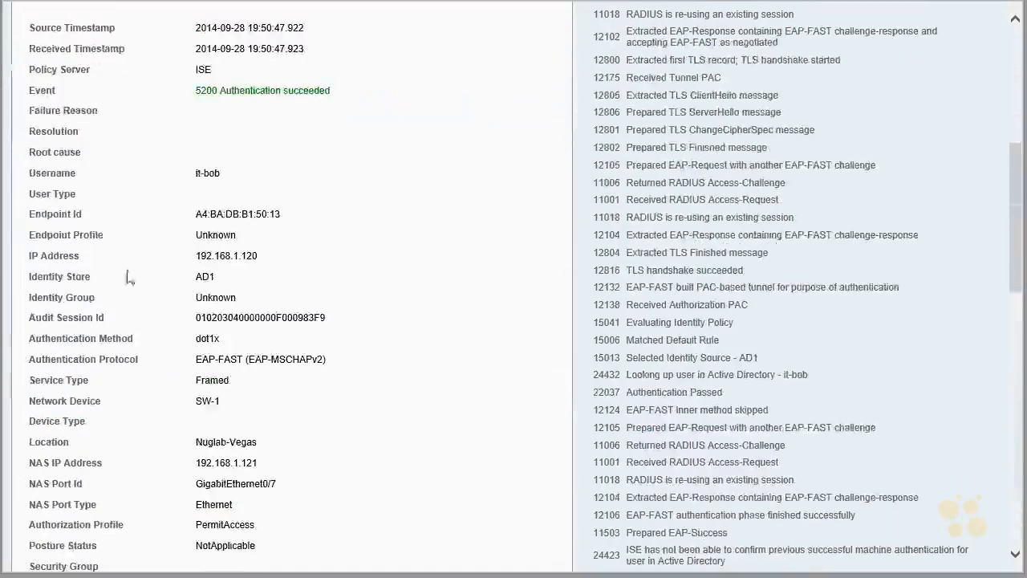
pyautogui.moveTo(29, 281); pyautogui.dragTo(239, 287)
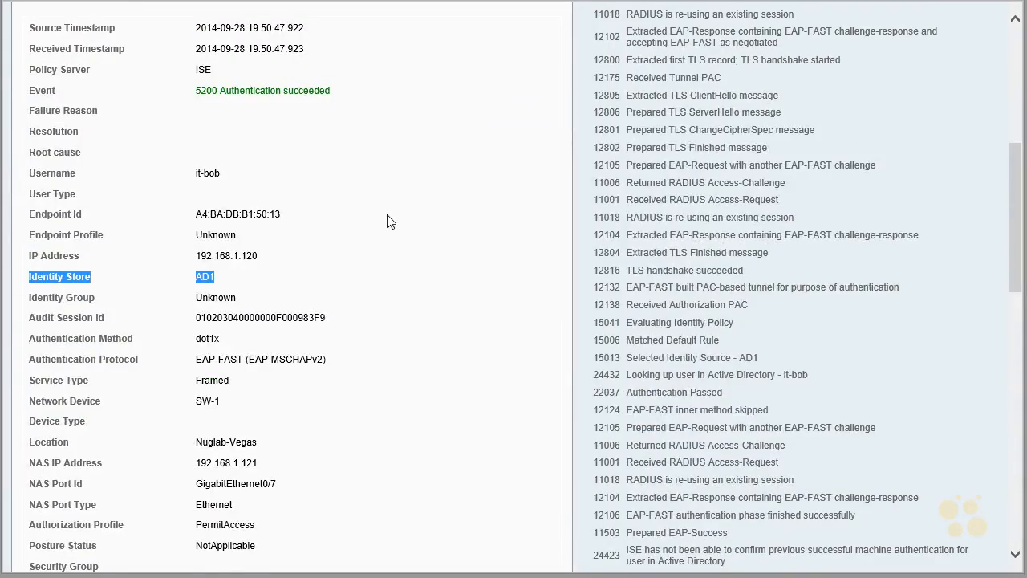
pyautogui.scroll(-1, 324, 389)
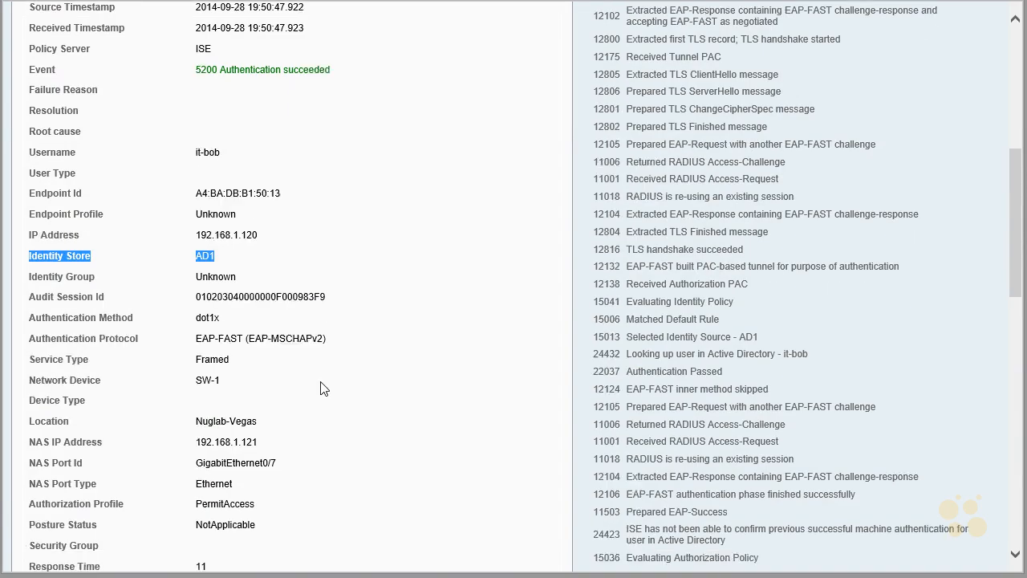
pyautogui.scroll(-6, 324, 389)
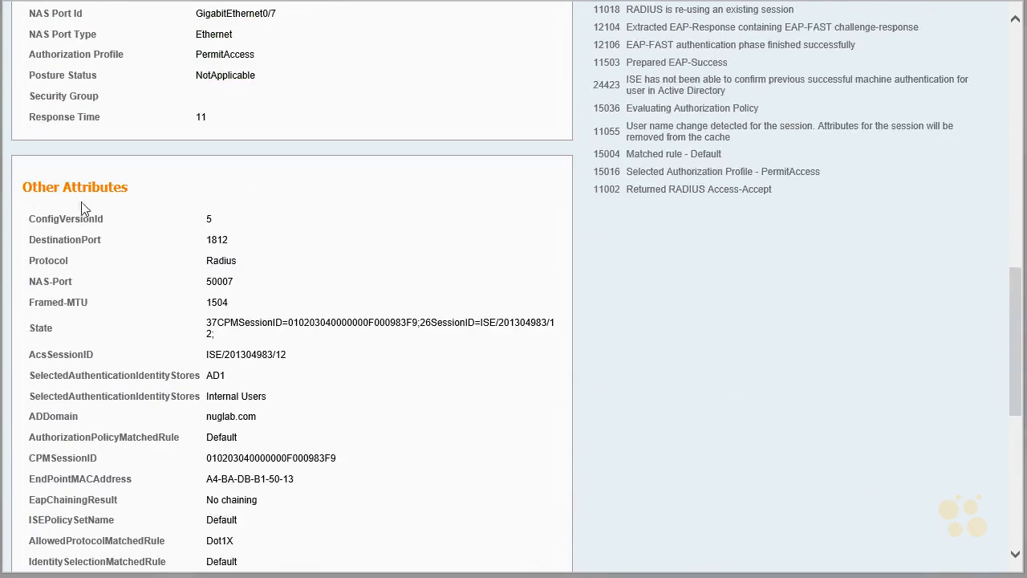
pyautogui.moveTo(21, 508); pyautogui.dragTo(267, 507)
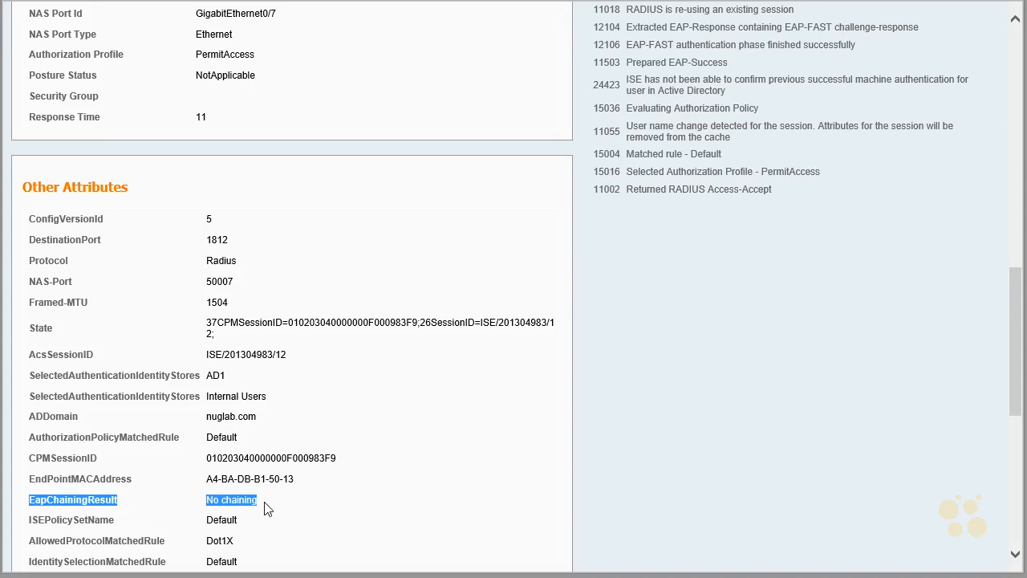
pyautogui.scroll(-1, 21, 400)
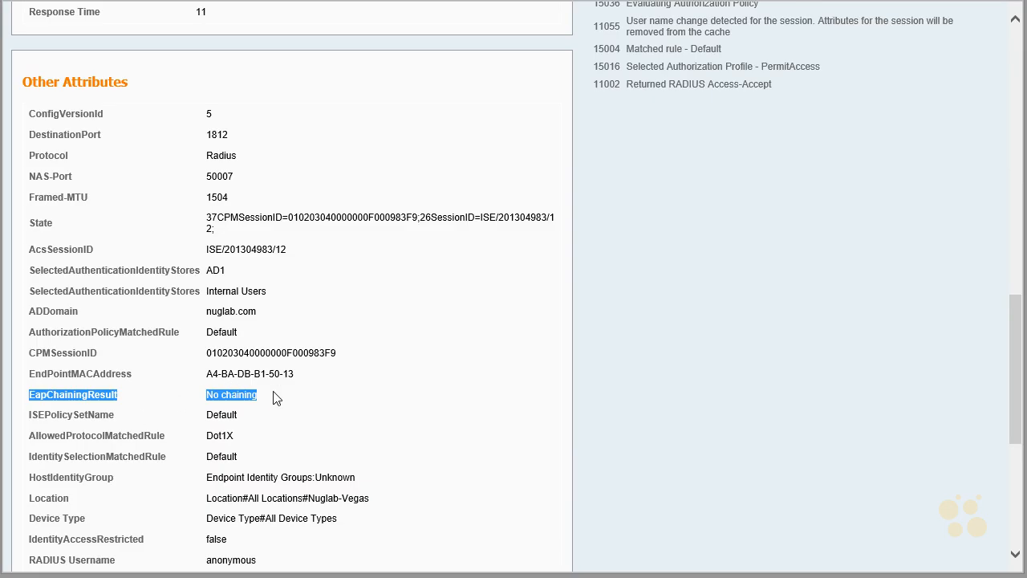
pyautogui.scroll(6, 275, 398)
pyautogui.moveTo(252, 271); pyautogui.dragTo(32, 279)
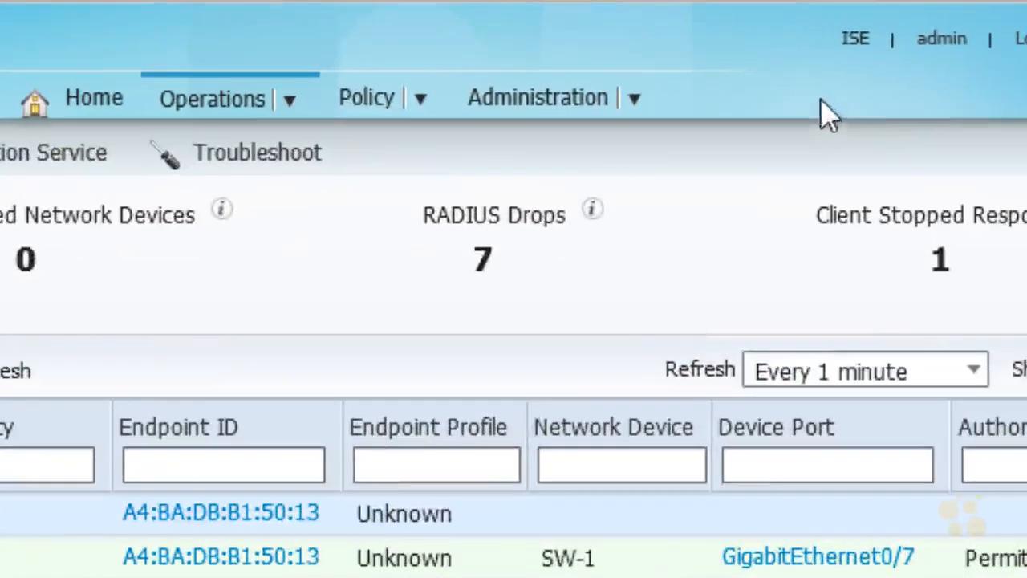
# Step: Open the policy element results in Identity Services Engine and expand the Authentication folder
pyautogui.click(365, 104)
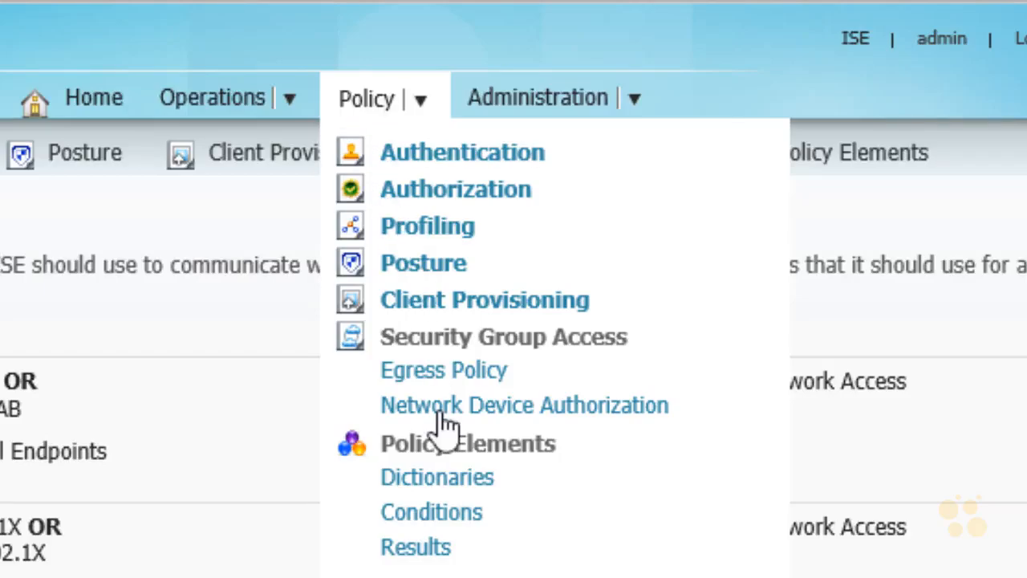
pyautogui.click(415, 547)
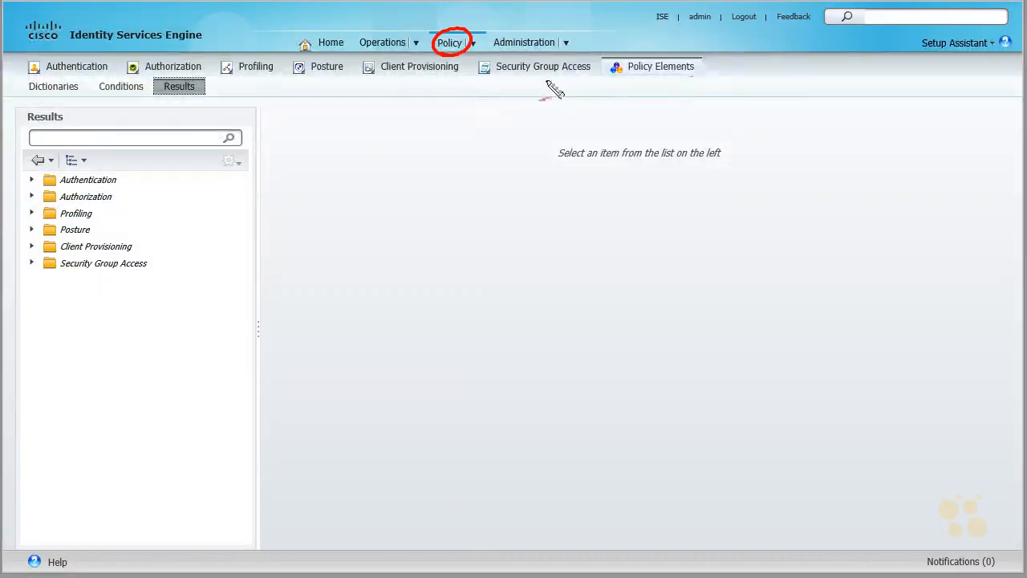
pyautogui.moveTo(154, 102)
pyautogui.mouseDown()
pyautogui.moveTo(177, 103)
pyautogui.moveTo(129, 165)
pyautogui.moveTo(133, 177)
pyautogui.mouseUp()
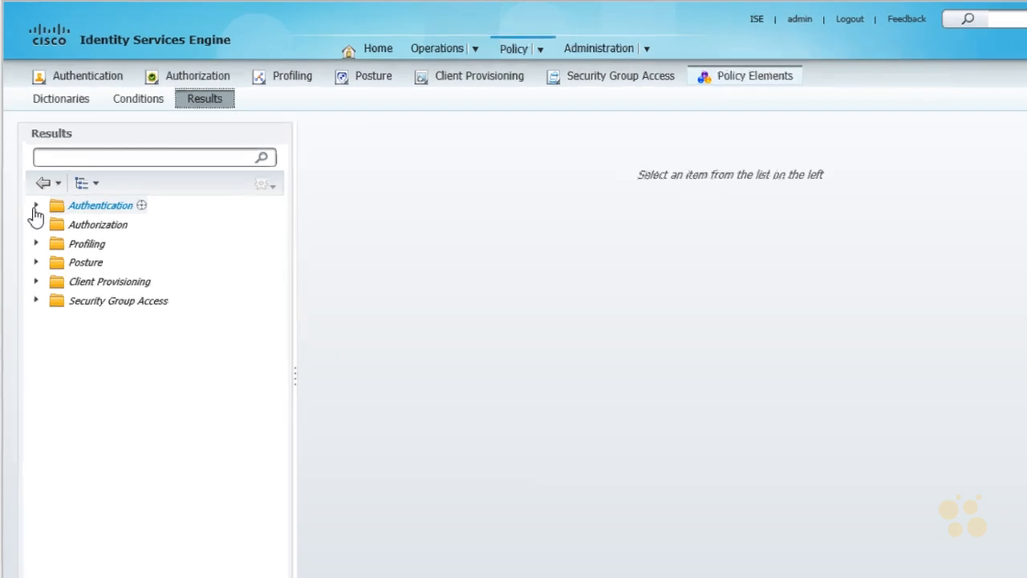
pyautogui.click(32, 180)
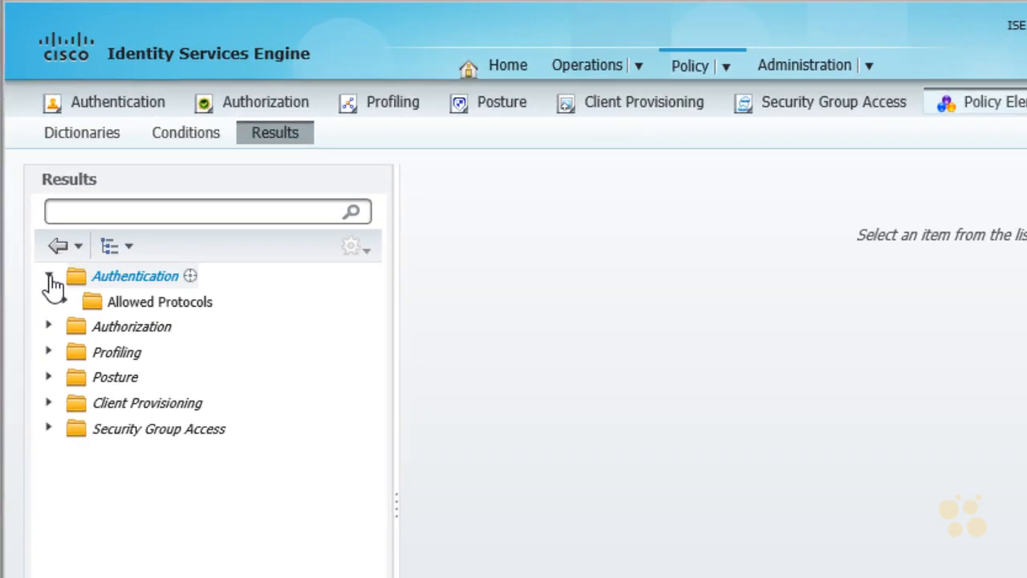
# Step: Display the allowed protocols services and open the Default Network Access service for editing
pyautogui.click(148, 305)
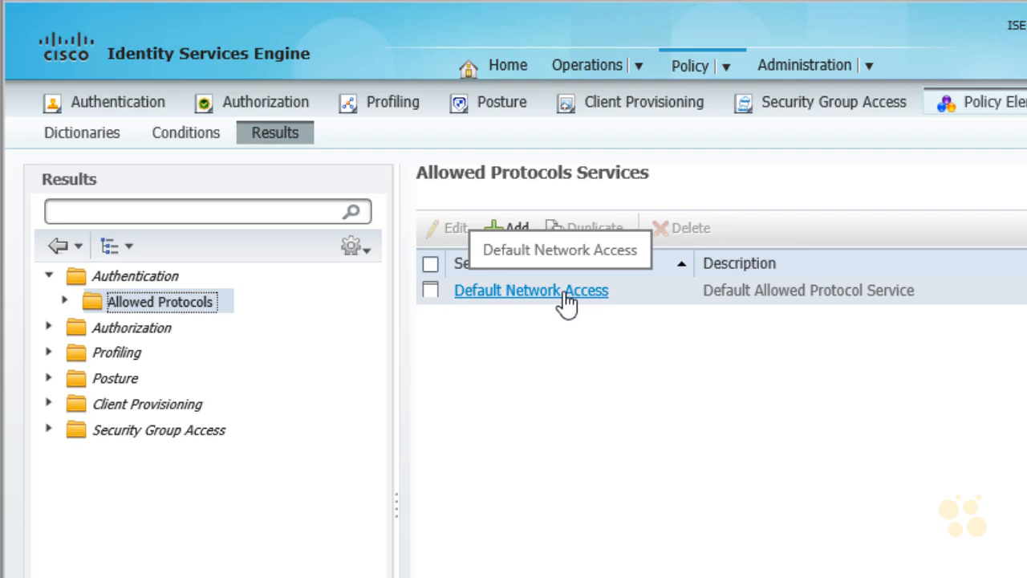
pyautogui.click(430, 291)
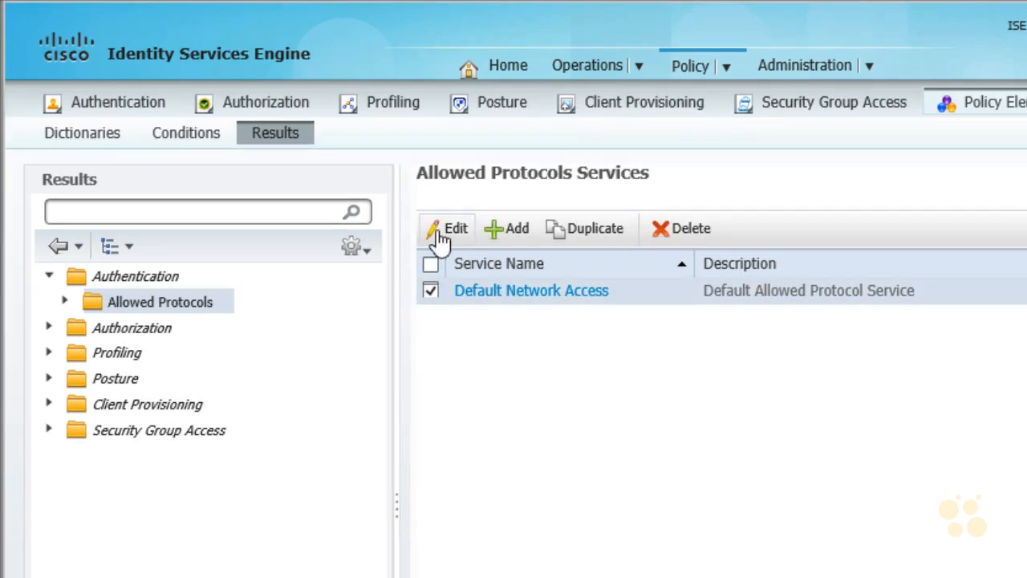
pyautogui.click(440, 233)
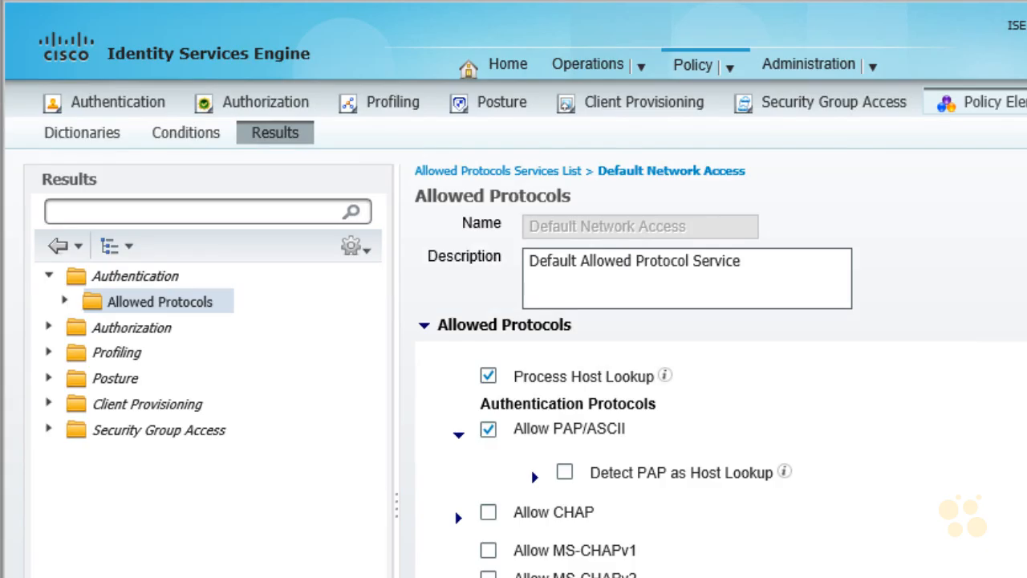
# Step: Enable EAP Chaining in the EAP-FAST settings of the Default Network Access service and save the change
pyautogui.scroll(-3, 721, 371)
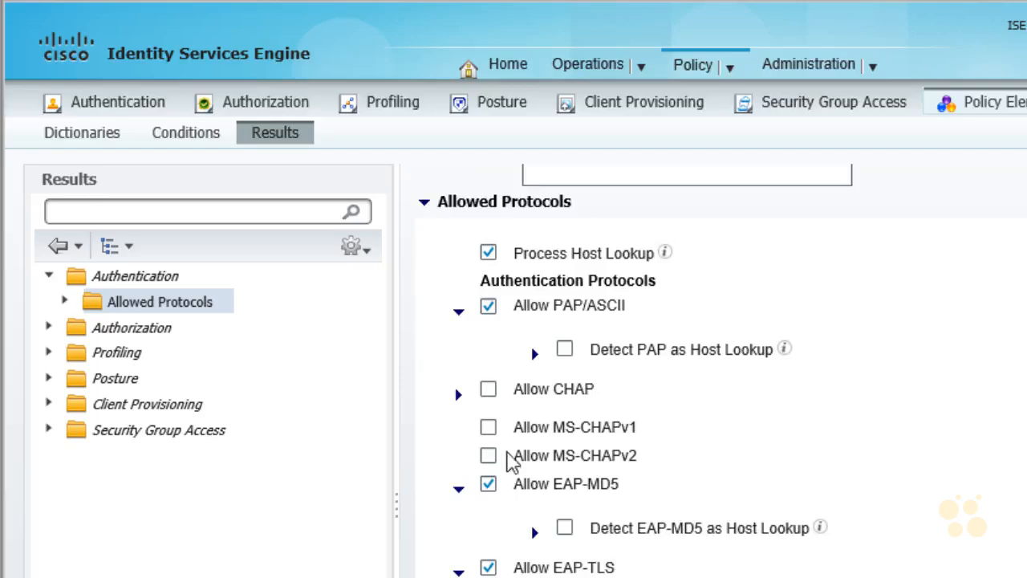
pyautogui.scroll(-5, 508, 454)
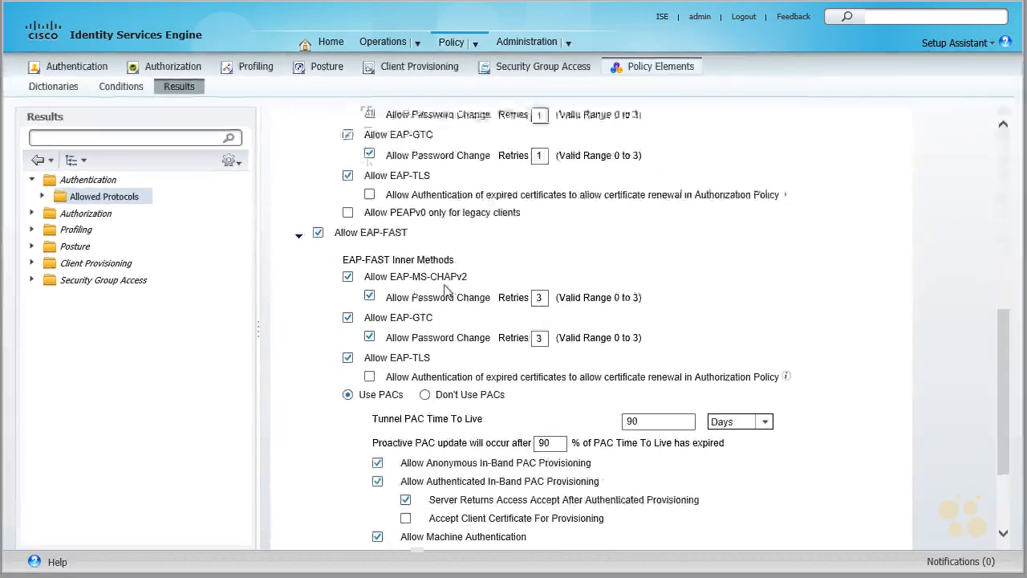
pyautogui.scroll(-3, 479, 321)
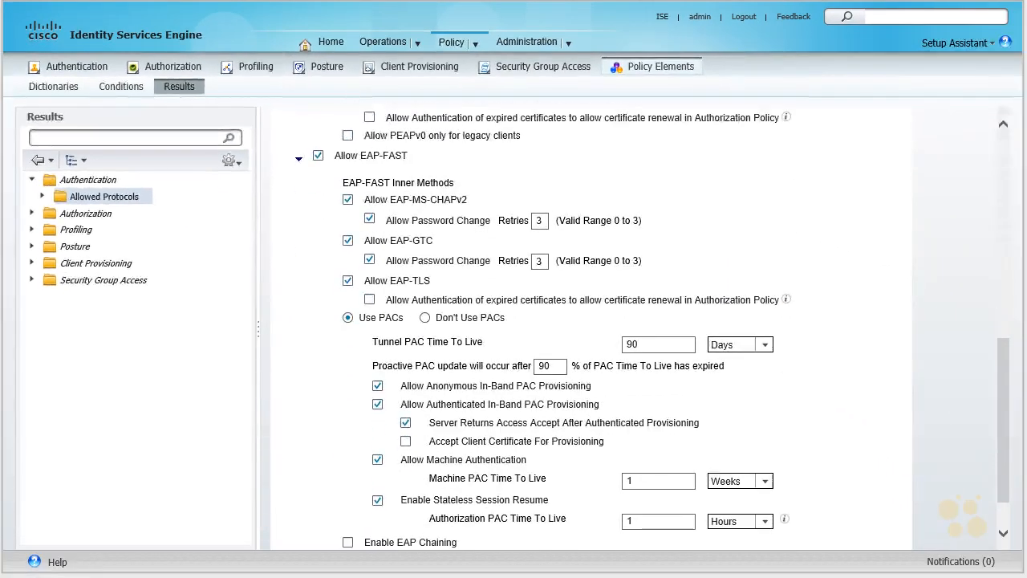
pyautogui.moveTo(337, 193)
pyautogui.mouseDown()
pyautogui.moveTo(437, 167)
pyautogui.moveTo(347, 183)
pyautogui.mouseUp()
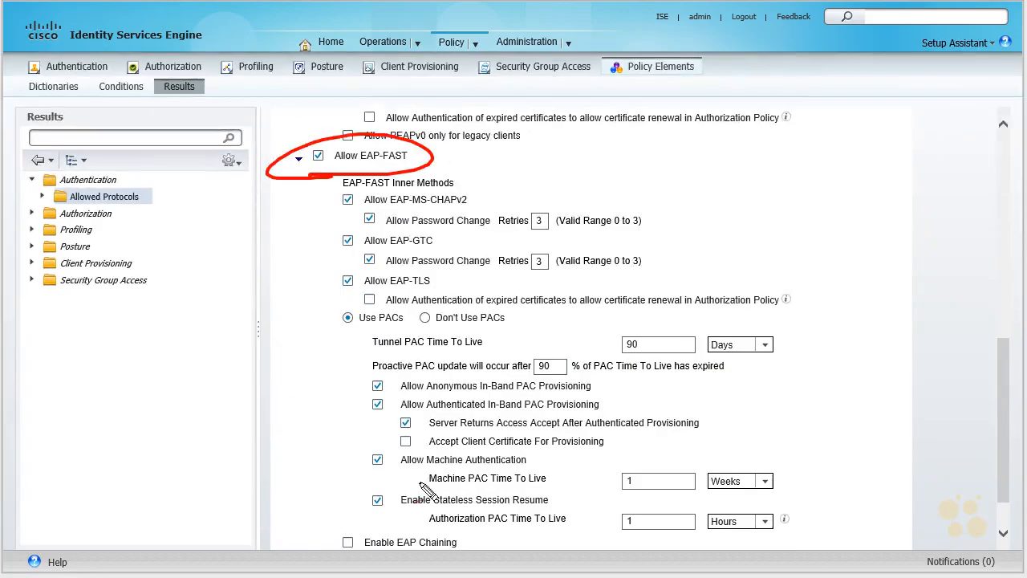
pyautogui.moveTo(321, 505)
pyautogui.mouseDown()
pyautogui.moveTo(344, 536)
pyautogui.moveTo(347, 521)
pyautogui.mouseUp()
pyautogui.moveTo(486, 527)
pyautogui.mouseDown()
pyautogui.moveTo(467, 540)
pyautogui.moveTo(479, 547)
pyautogui.mouseUp()
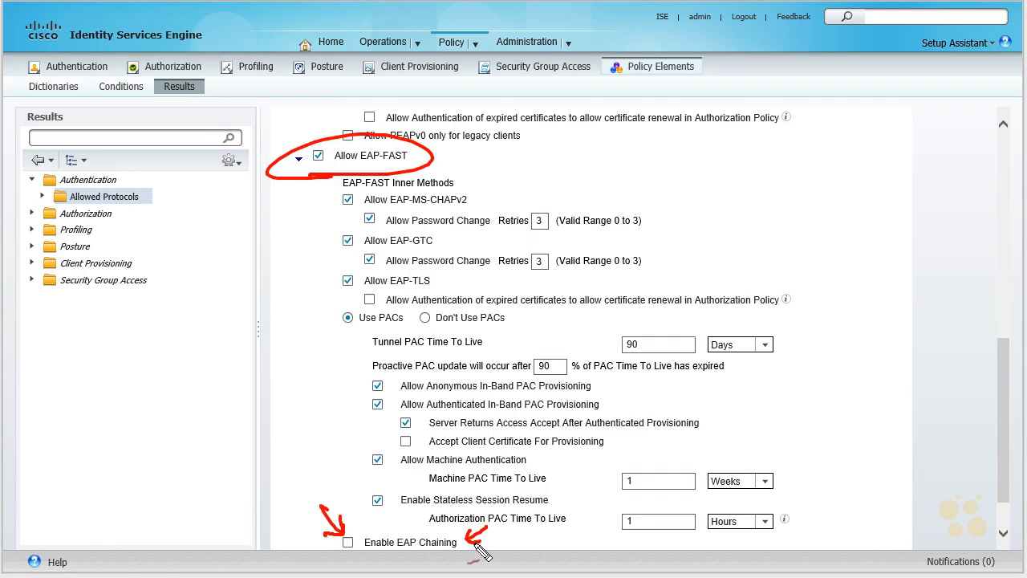
pyautogui.press('Escape')
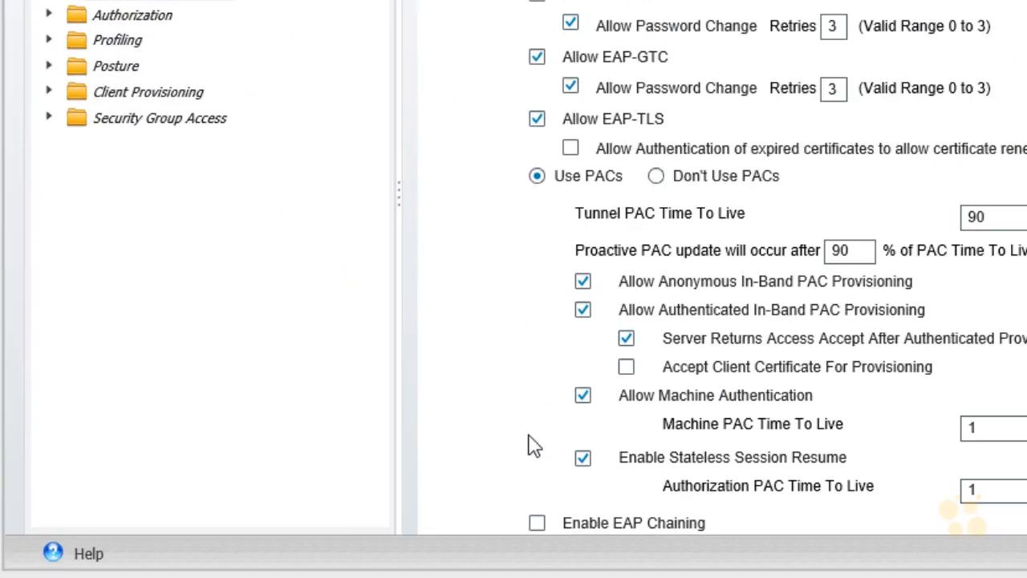
pyautogui.click(536, 524)
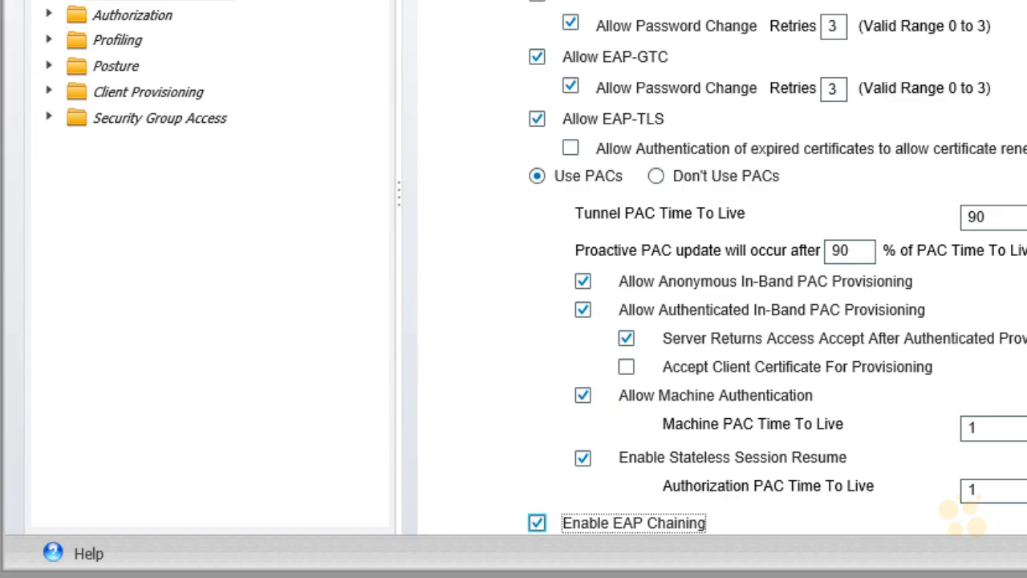
pyautogui.scroll(-2, 722, 305)
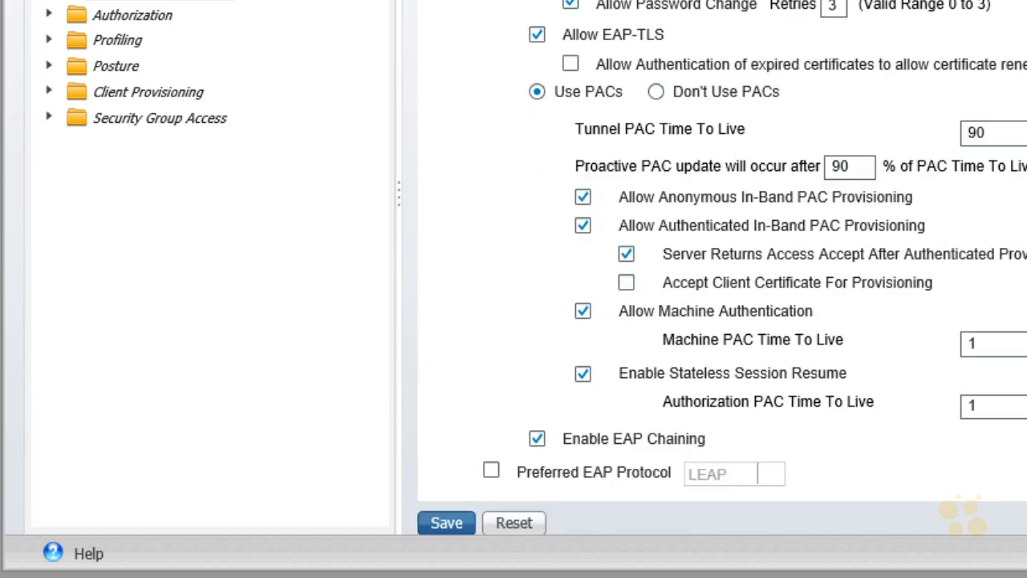
pyautogui.click(447, 523)
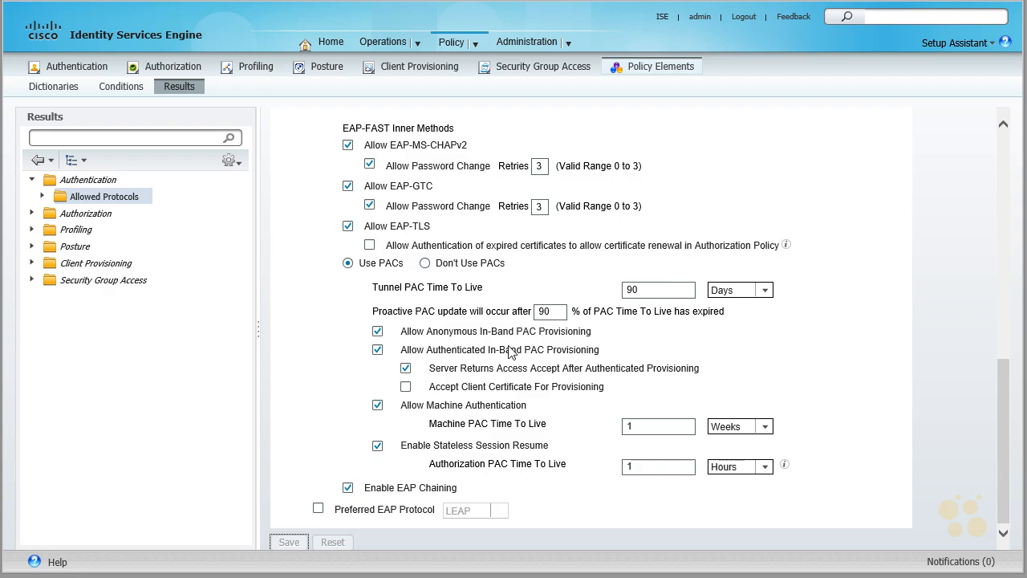
# Step: Display the authentications log and check the time of the most recent record
pyautogui.click(386, 42)
pyautogui.click(398, 67)
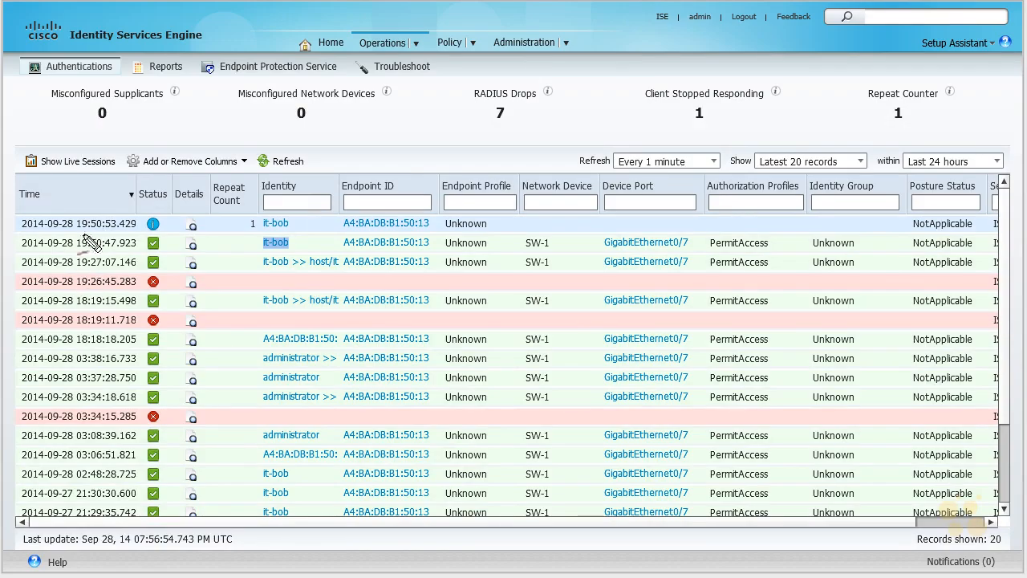
pyautogui.moveTo(81, 225)
pyautogui.mouseDown()
pyautogui.moveTo(105, 235)
pyautogui.moveTo(76, 218)
pyautogui.mouseUp()
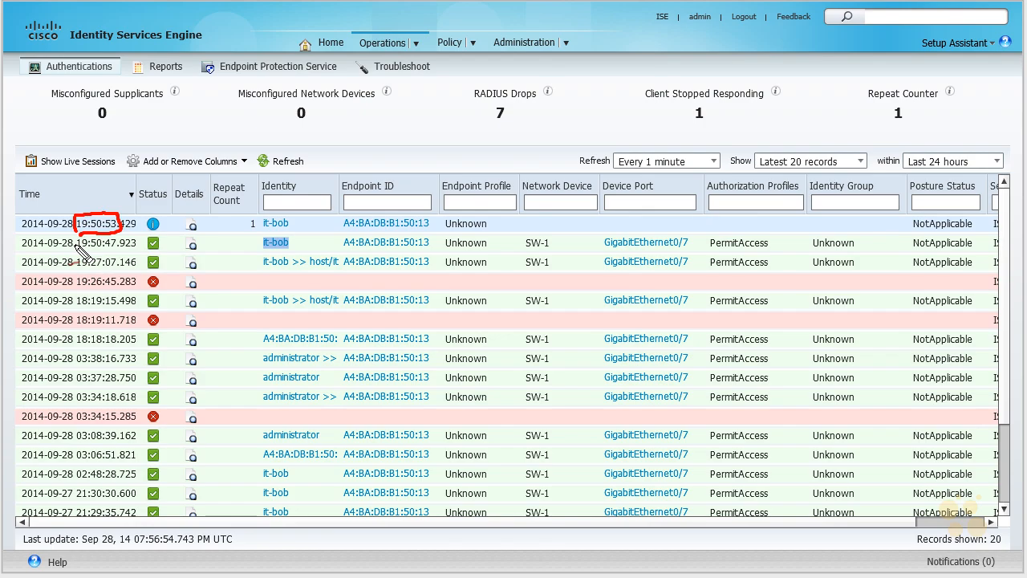
pyautogui.press('Escape')
# Step: Switch to the SW1 console and repeat the 802.1X reauthentication with the command dot1x re-authenticate int gig 0/7
pyautogui.hotkey('alt', 'Tab')
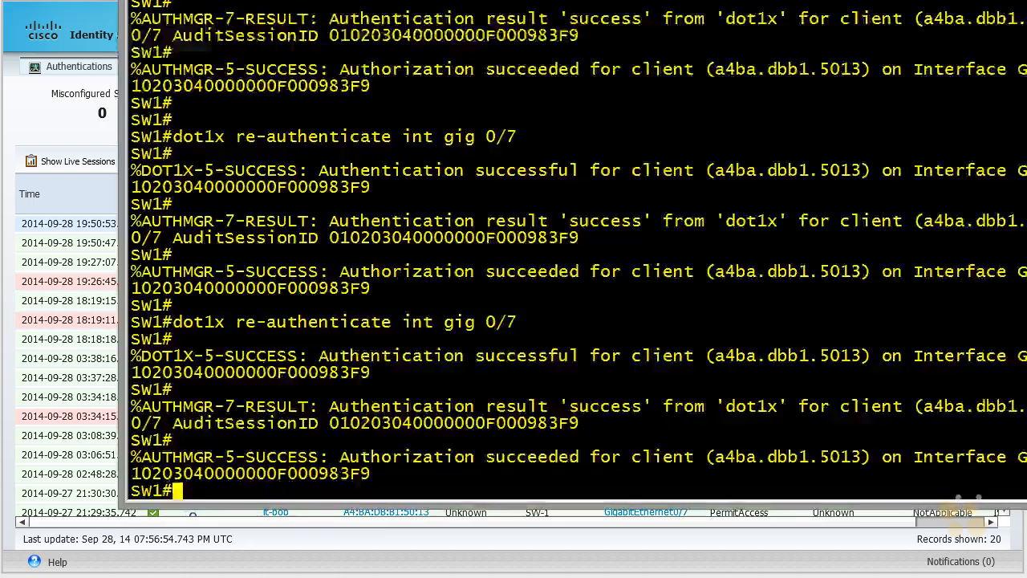
pyautogui.press('Return')
pyautogui.press('Up')
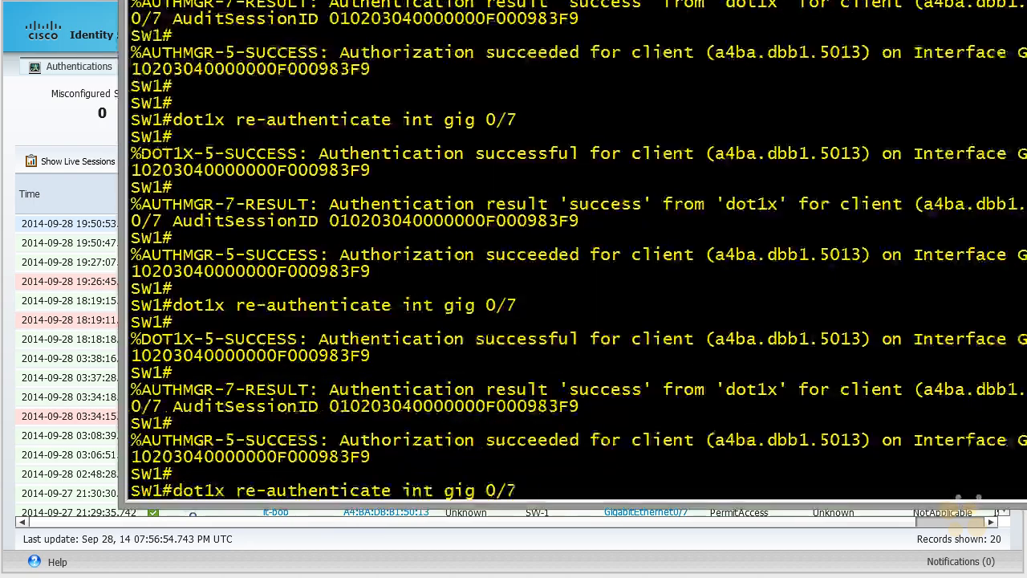
pyautogui.press('Return')
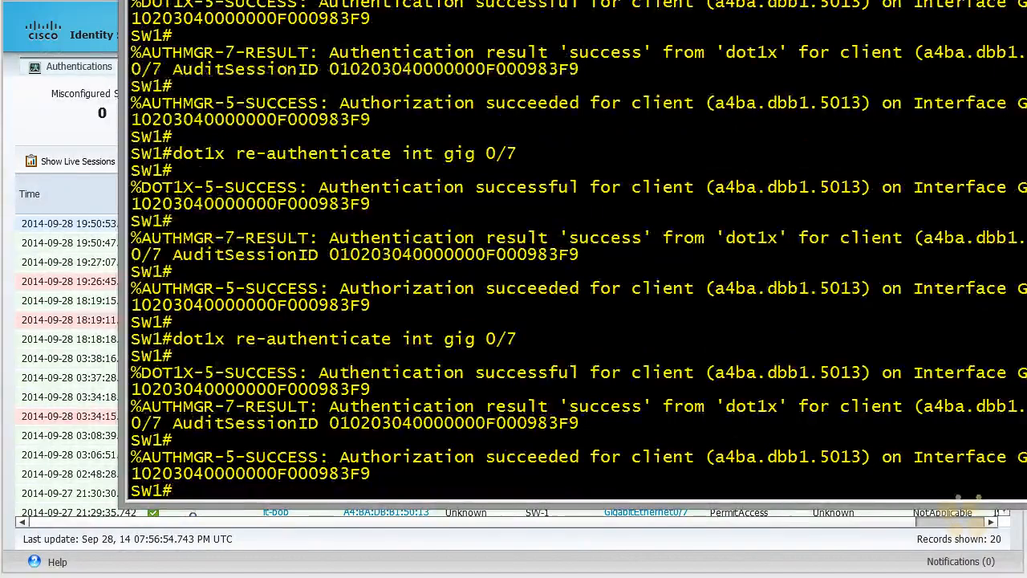
# Step: Switch back to Identity Services Engine, refresh the authentications log, and compare the new records with the previous authentication
pyautogui.hotkey('alt', 'Tab')
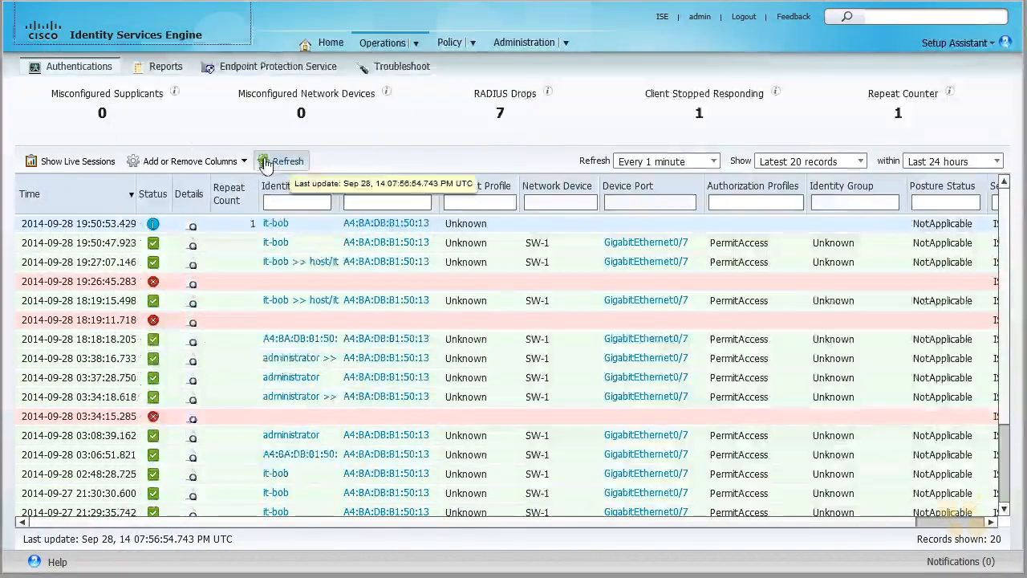
pyautogui.click(288, 161)
pyautogui.moveTo(106, 256)
pyautogui.mouseDown()
pyautogui.moveTo(27, 257)
pyautogui.moveTo(25, 274)
pyautogui.mouseUp()
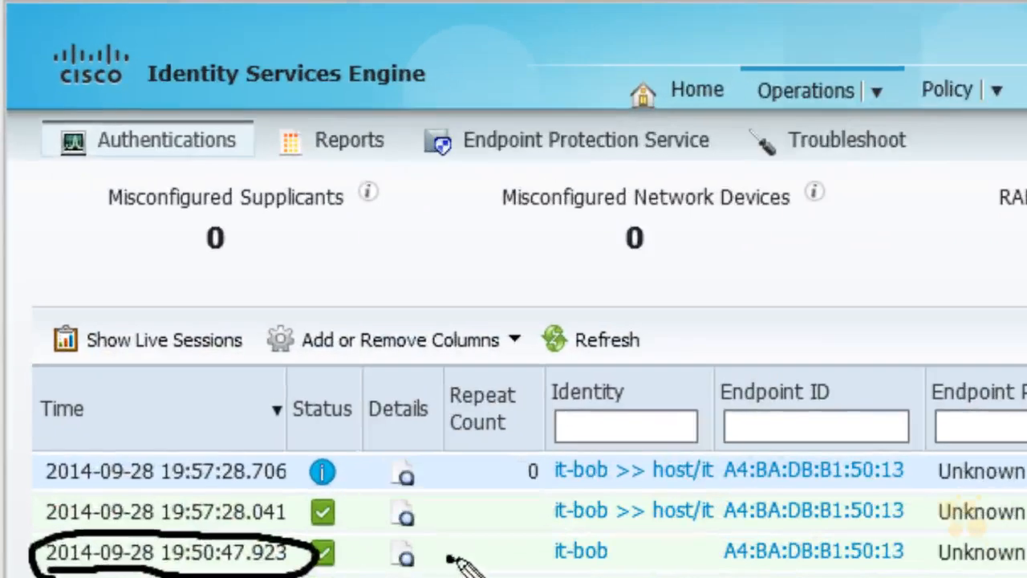
pyautogui.moveTo(449, 559); pyautogui.dragTo(523, 554)
pyautogui.moveTo(499, 547)
pyautogui.mouseDown()
pyautogui.moveTo(515, 567)
pyautogui.moveTo(501, 572)
pyautogui.moveTo(601, 566)
pyautogui.mouseUp()
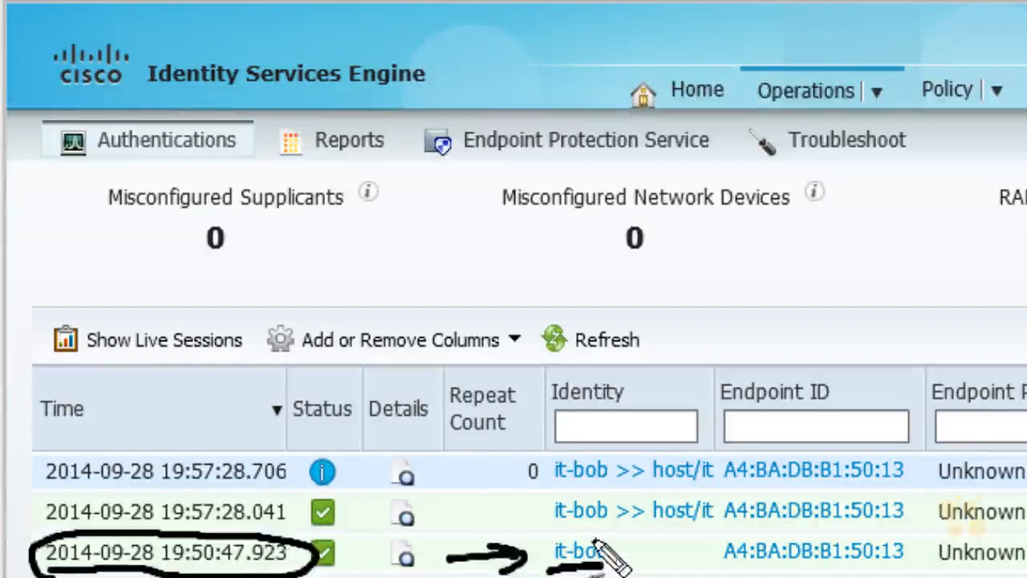
pyautogui.press('Escape')
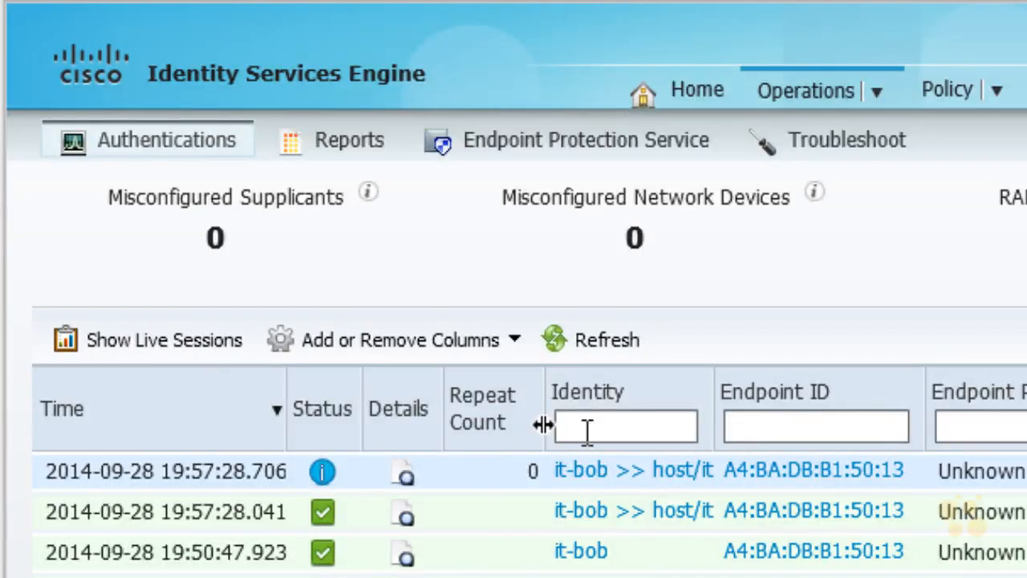
# Step: Widen the Identity column of the authentications log and check the user and machine identities in the newest record
pyautogui.moveTo(715, 417); pyautogui.dragTo(844, 430)
pyautogui.moveTo(841, 359)
pyautogui.mouseDown()
pyautogui.moveTo(860, 454)
pyautogui.moveTo(850, 367)
pyautogui.moveTo(881, 363)
pyautogui.mouseUp()
pyautogui.moveTo(548, 487)
pyautogui.mouseDown()
pyautogui.moveTo(606, 485)
pyautogui.moveTo(562, 446)
pyautogui.moveTo(531, 481)
pyautogui.mouseUp()
pyautogui.moveTo(722, 492); pyautogui.dragTo(718, 502)
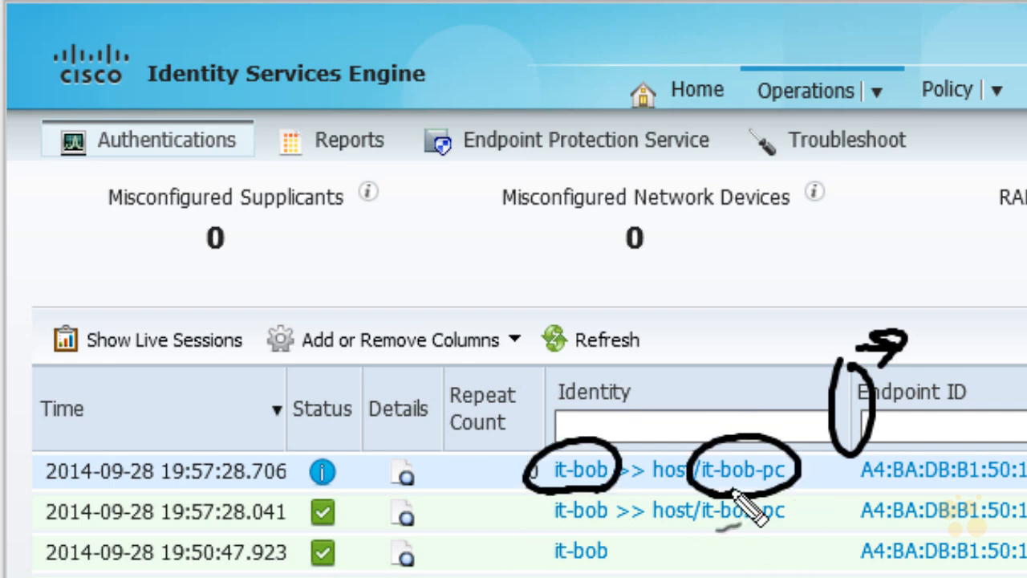
pyautogui.press('Escape')
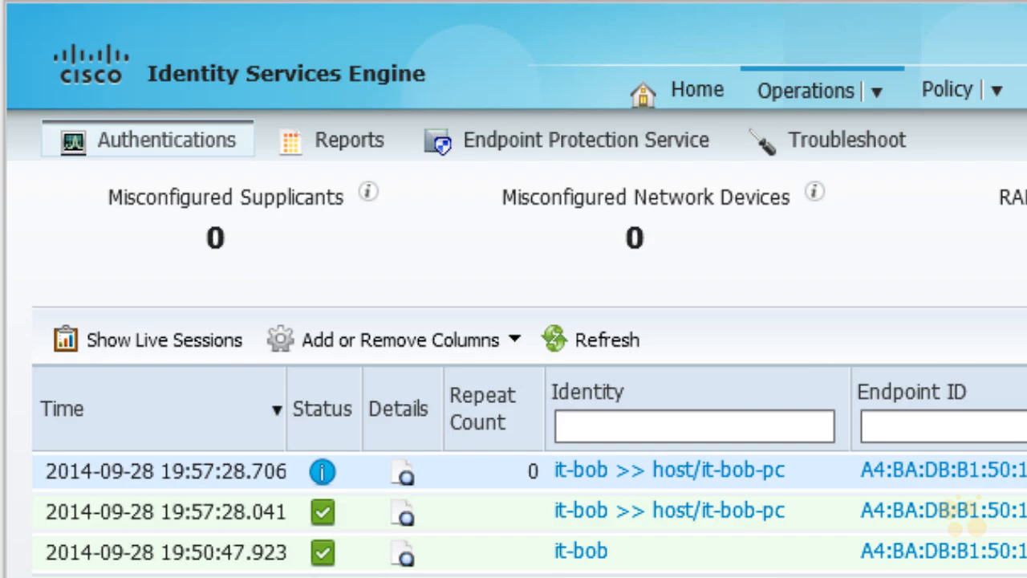
# Step: Open the details report of the newest authentication record and examine its username and authentication details
pyautogui.click(403, 480)
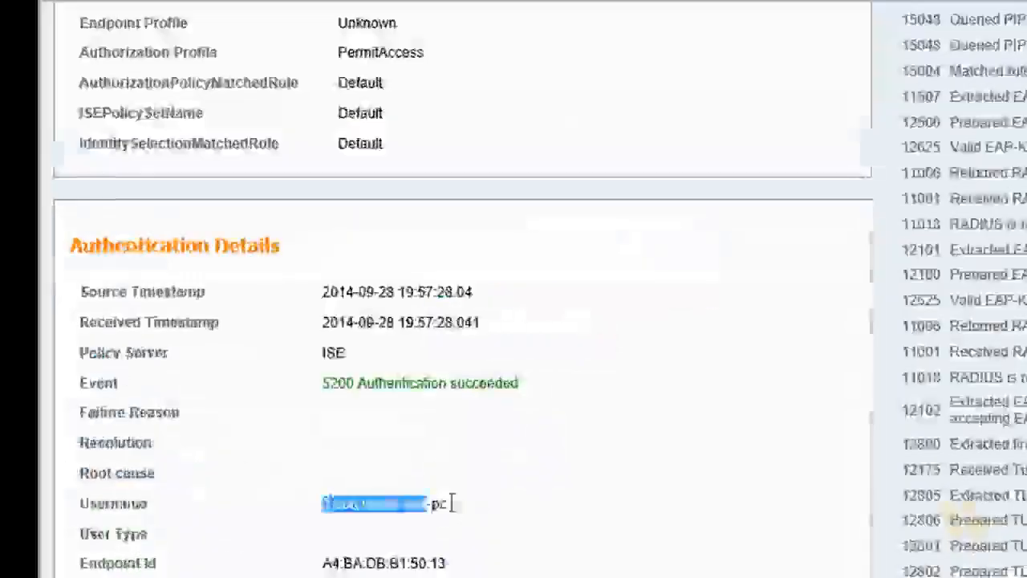
pyautogui.moveTo(473, 506); pyautogui.dragTo(71, 528)
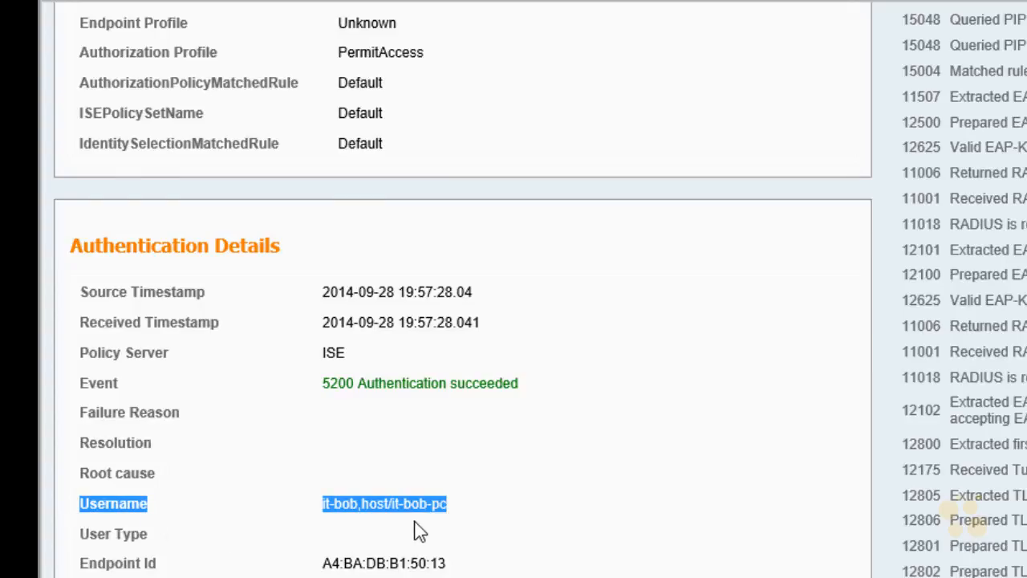
pyautogui.scroll(-4, 419, 531)
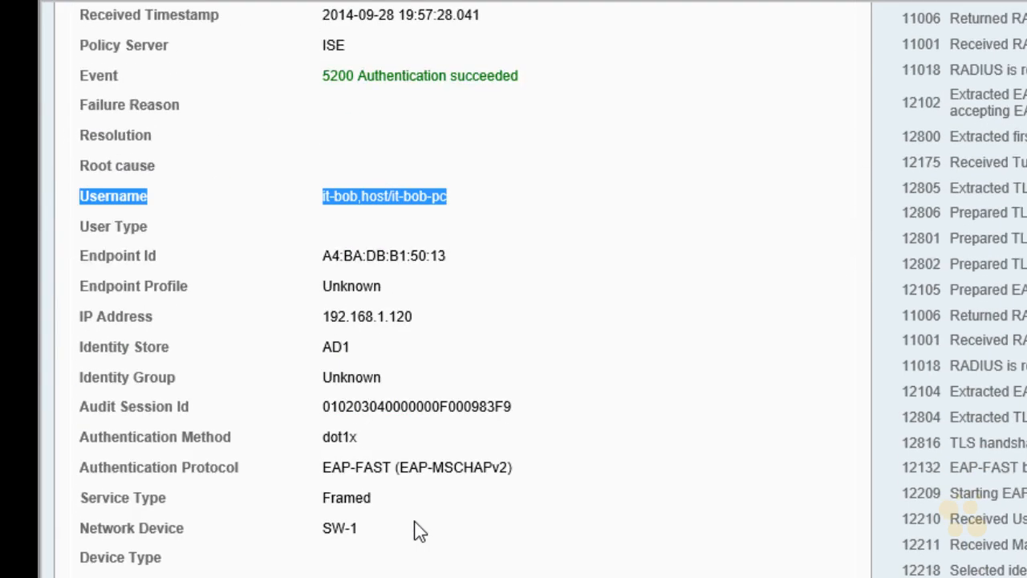
pyautogui.scroll(-7, 550, 539)
pyautogui.moveTo(439, 496); pyautogui.dragTo(84, 497)
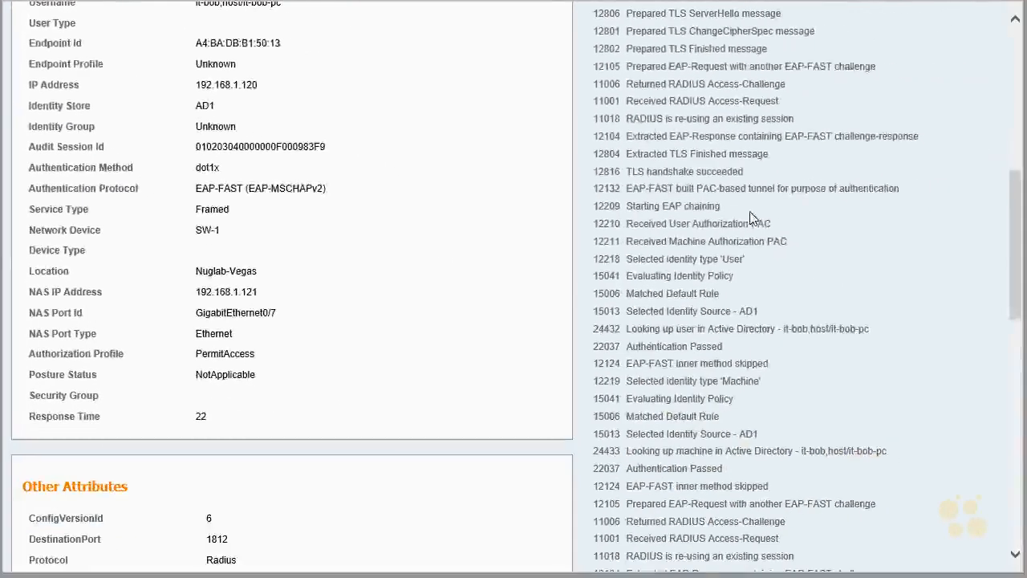
# Step: Examine the report's list of processing steps for the user and machine lookups in Active Directory
pyautogui.moveTo(751, 213); pyautogui.dragTo(602, 216)
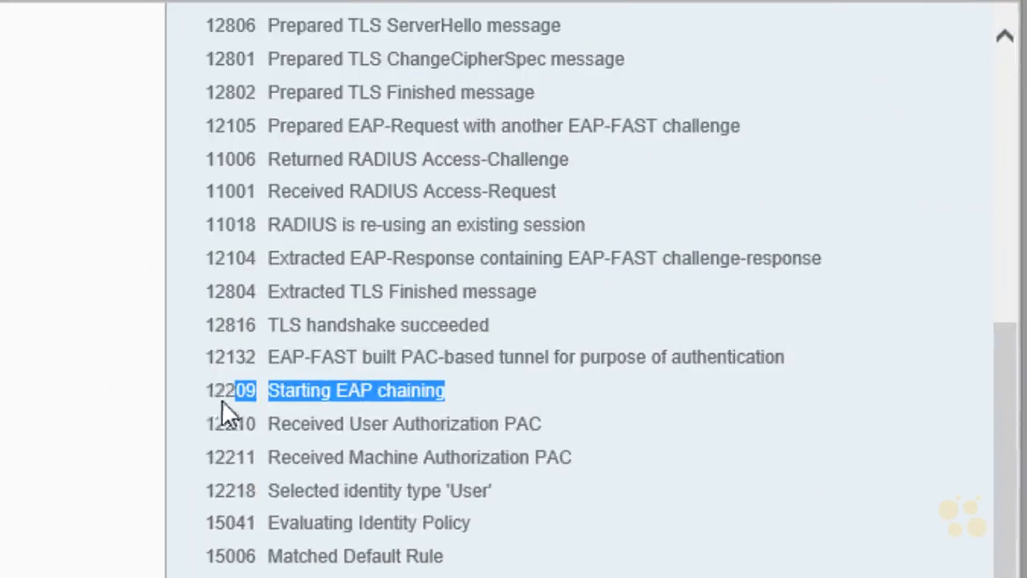
pyautogui.moveTo(222, 400); pyautogui.dragTo(210, 399)
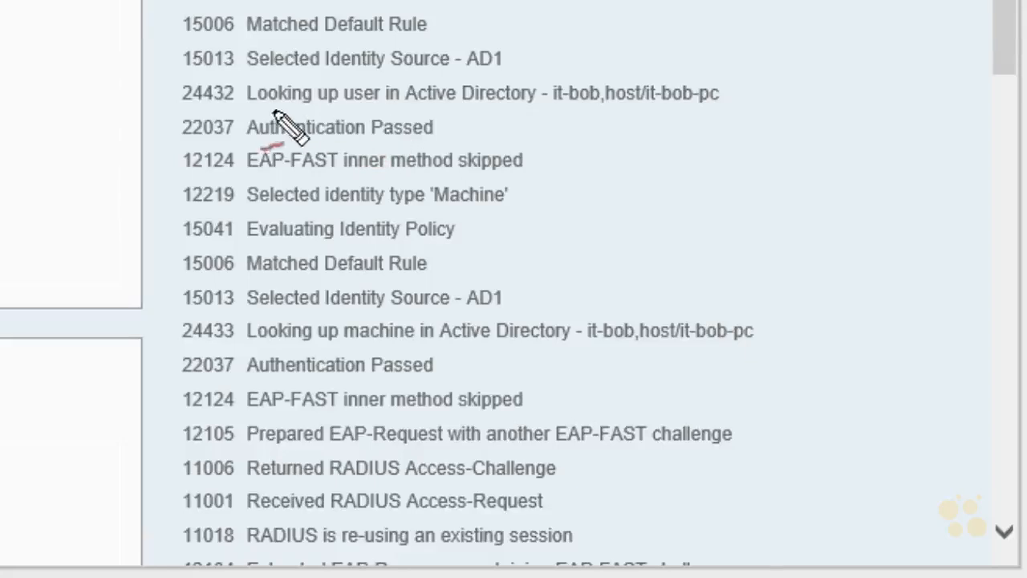
pyautogui.moveTo(286, 110)
pyautogui.mouseDown()
pyautogui.moveTo(377, 69)
pyautogui.moveTo(308, 113)
pyautogui.mouseUp()
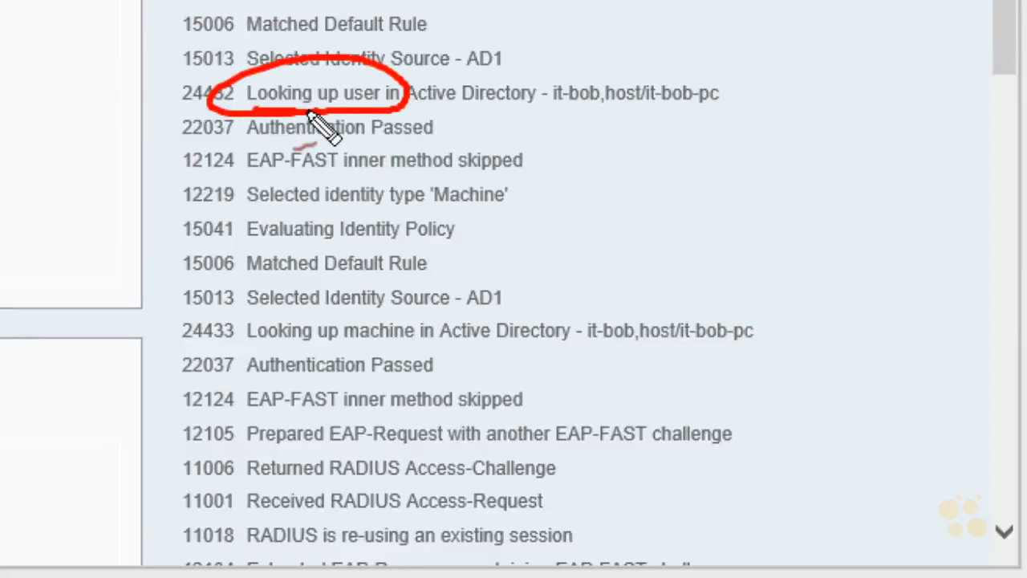
pyautogui.moveTo(293, 358)
pyautogui.mouseDown()
pyautogui.moveTo(235, 368)
pyautogui.moveTo(275, 363)
pyautogui.mouseUp()
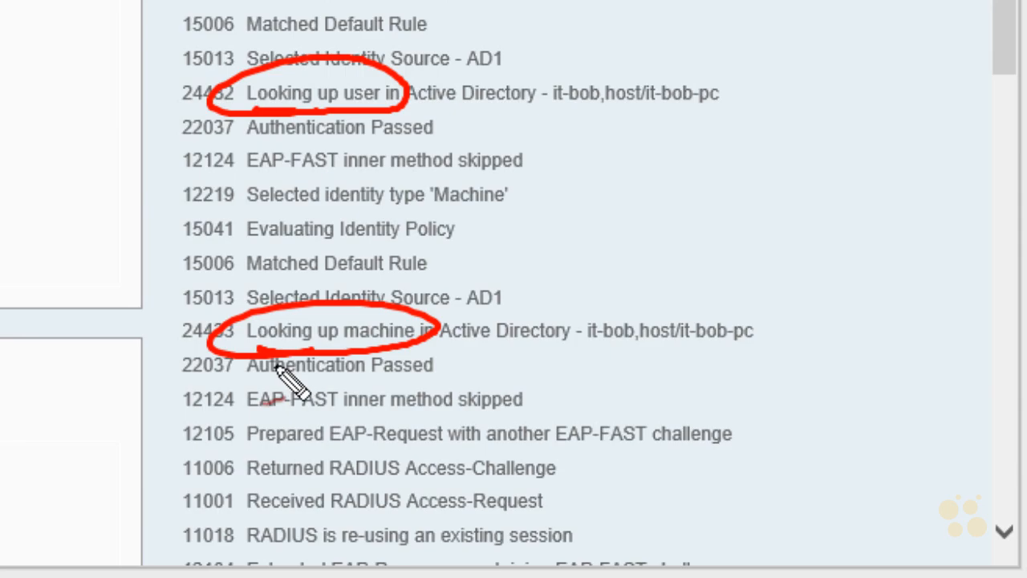
pyautogui.press('Escape')
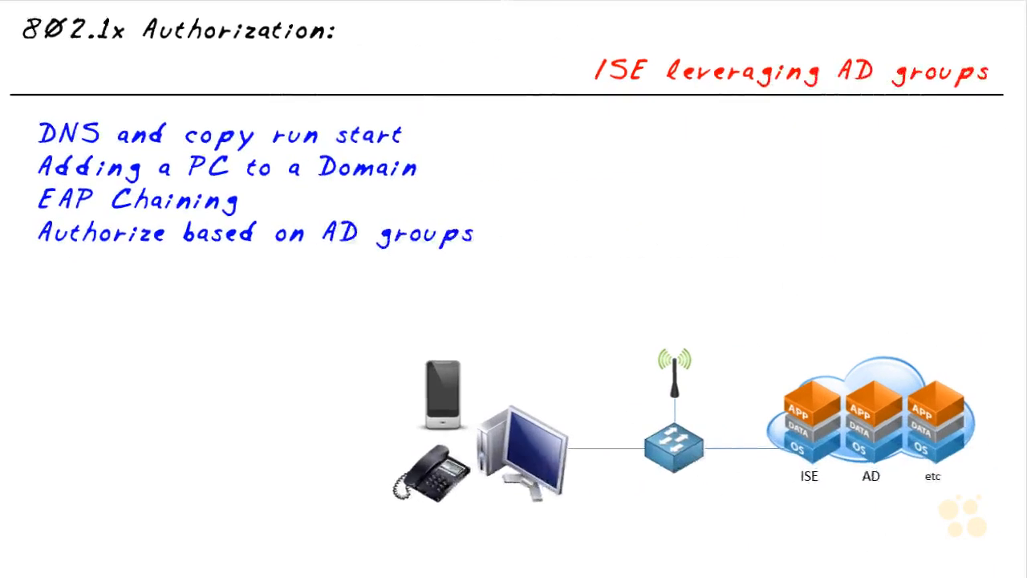
pyautogui.moveTo(793, 478)
pyautogui.mouseDown()
pyautogui.moveTo(838, 347)
pyautogui.moveTo(849, 357)
pyautogui.mouseUp()
pyautogui.moveTo(854, 484); pyautogui.dragTo(872, 478)
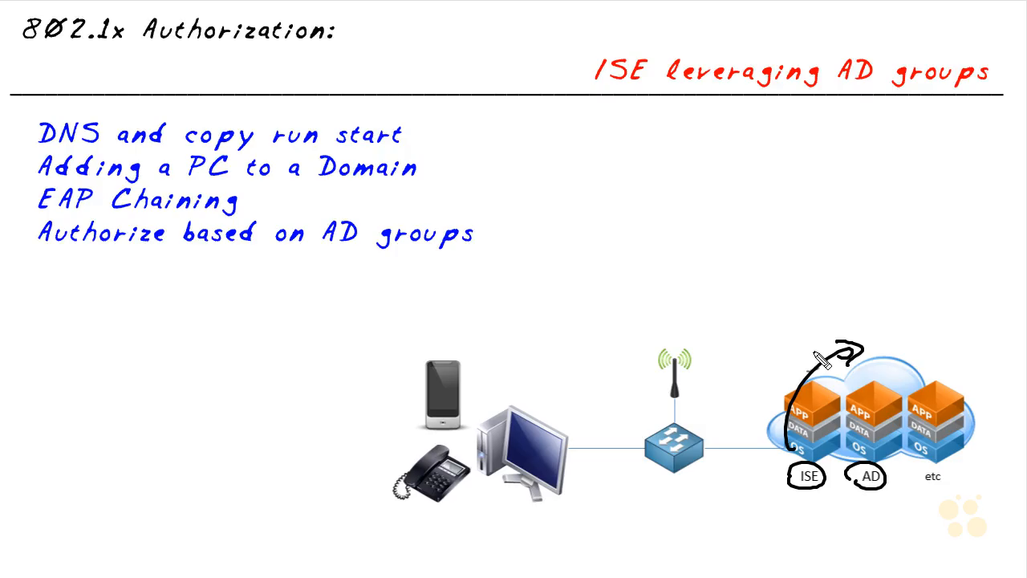
pyautogui.moveTo(816, 346)
pyautogui.mouseDown()
pyautogui.moveTo(693, 317)
pyautogui.moveTo(642, 427)
pyautogui.moveTo(660, 420)
pyautogui.mouseUp()
pyautogui.moveTo(631, 466); pyautogui.dragTo(634, 479)
pyautogui.moveTo(640, 485); pyautogui.dragTo(646, 482)
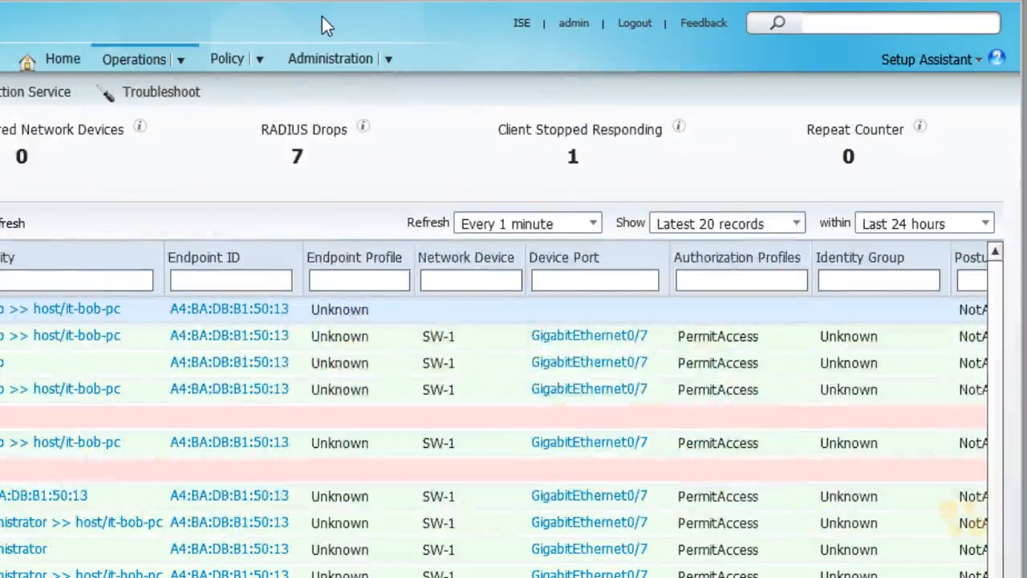
# Step: Open the external identity sources in the identity management administration of Identity Services Engine
pyautogui.moveTo(328, 65)
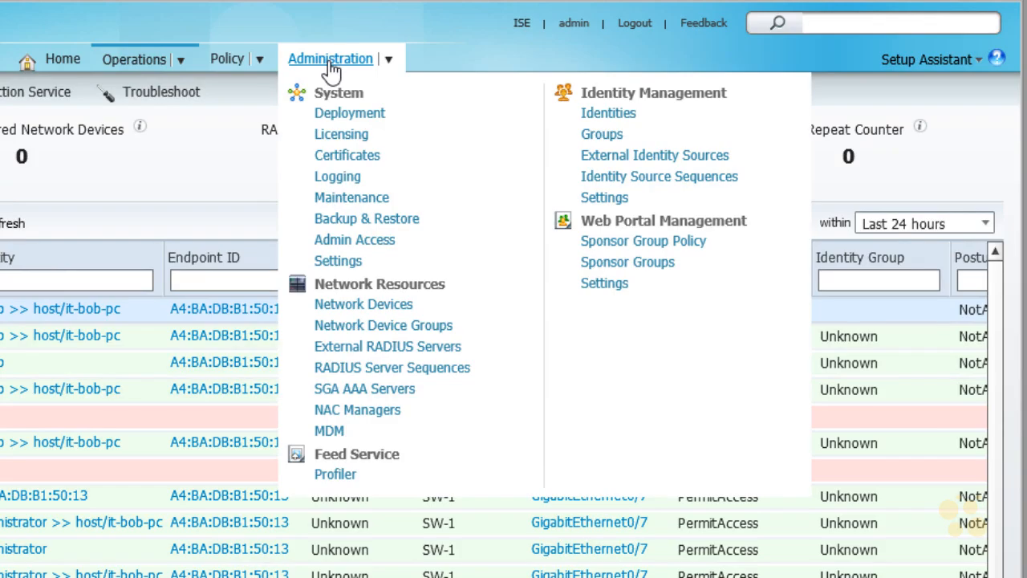
pyautogui.click(709, 160)
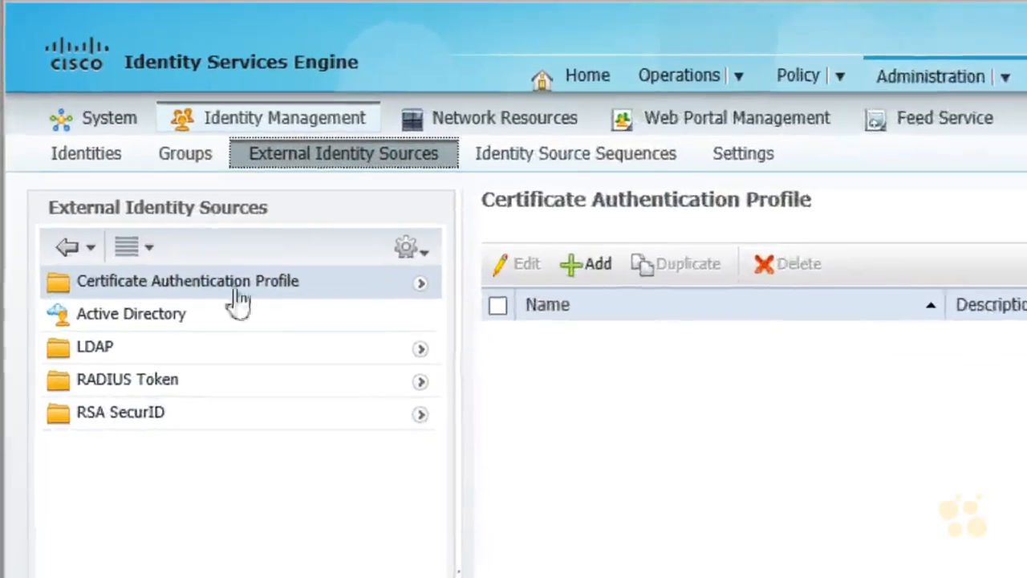
# Step: Open the Active Directory identity source, check its domain and store name, and show its directory groups
pyautogui.click(172, 319)
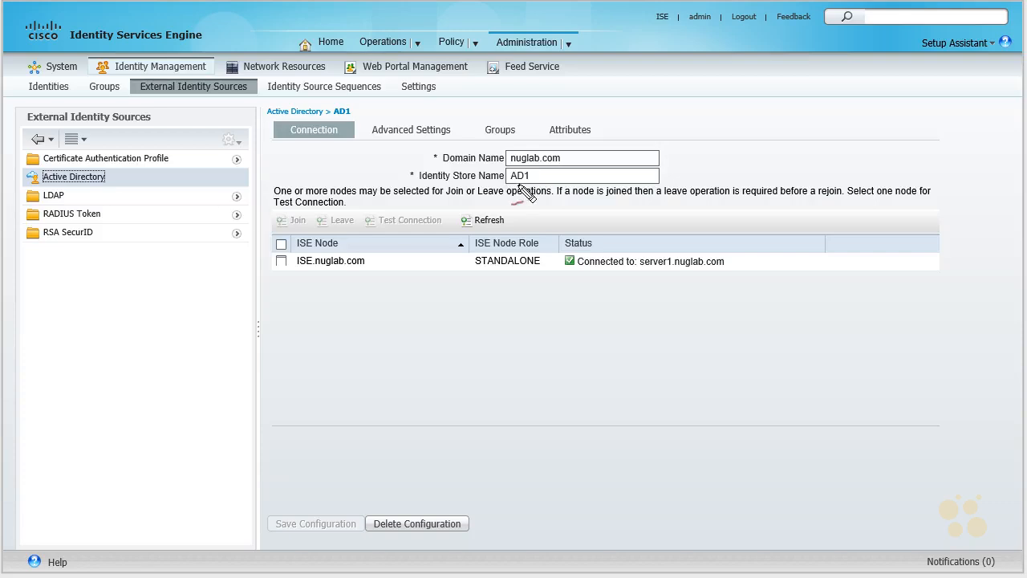
pyautogui.moveTo(513, 185)
pyautogui.mouseDown()
pyautogui.moveTo(515, 167)
pyautogui.moveTo(515, 187)
pyautogui.mouseUp()
pyautogui.moveTo(596, 162)
pyautogui.mouseDown()
pyautogui.moveTo(571, 157)
pyautogui.moveTo(590, 143)
pyautogui.mouseUp()
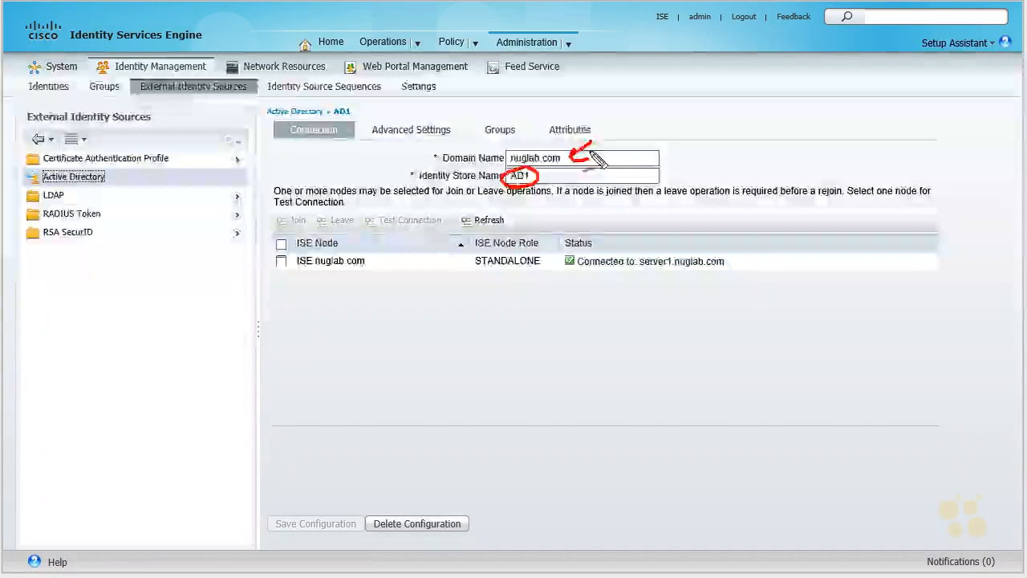
pyautogui.press('Escape')
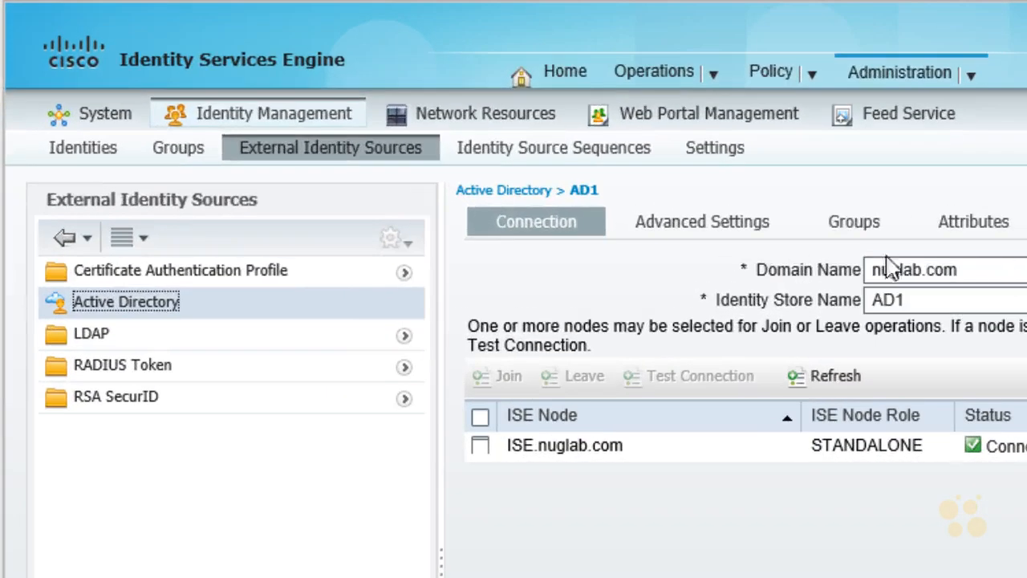
pyautogui.click(856, 228)
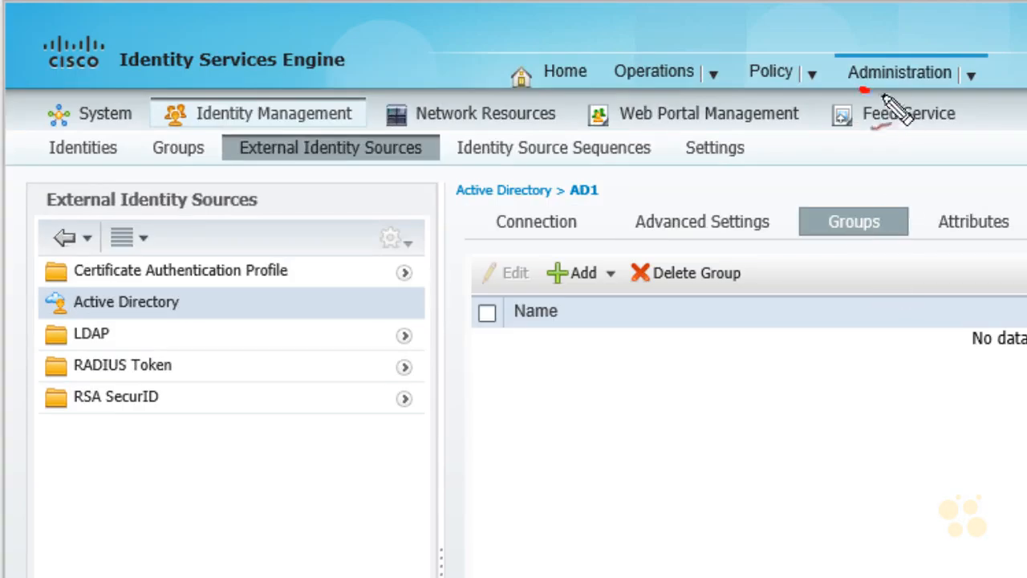
pyautogui.moveTo(863, 89); pyautogui.dragTo(872, 97)
pyautogui.moveTo(229, 136)
pyautogui.mouseDown()
pyautogui.moveTo(172, 108)
pyautogui.moveTo(201, 128)
pyautogui.mouseUp()
pyautogui.moveTo(269, 168)
pyautogui.mouseDown()
pyautogui.moveTo(373, 132)
pyautogui.moveTo(265, 160)
pyautogui.mouseUp()
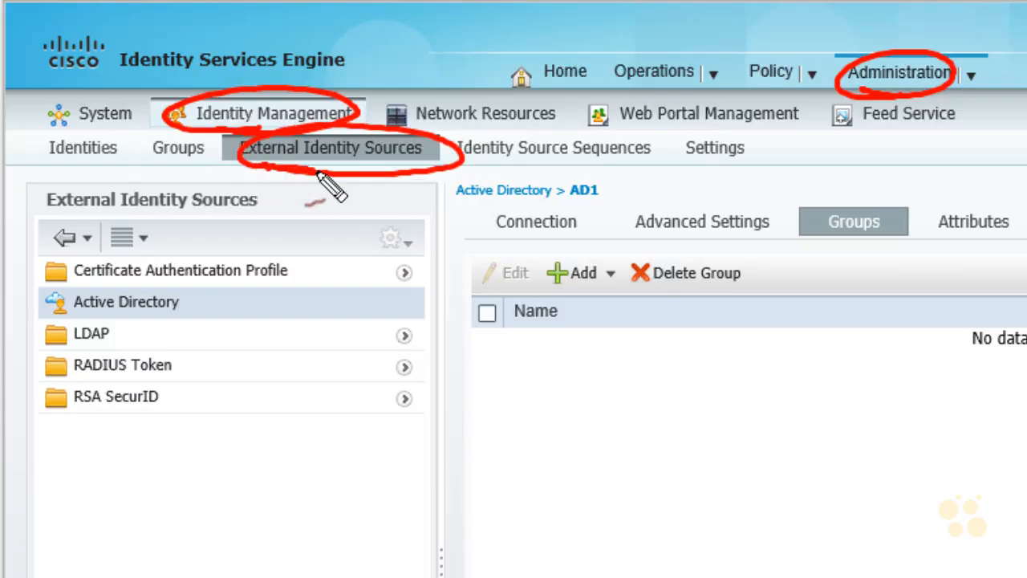
pyautogui.moveTo(78, 308); pyautogui.dragTo(94, 339)
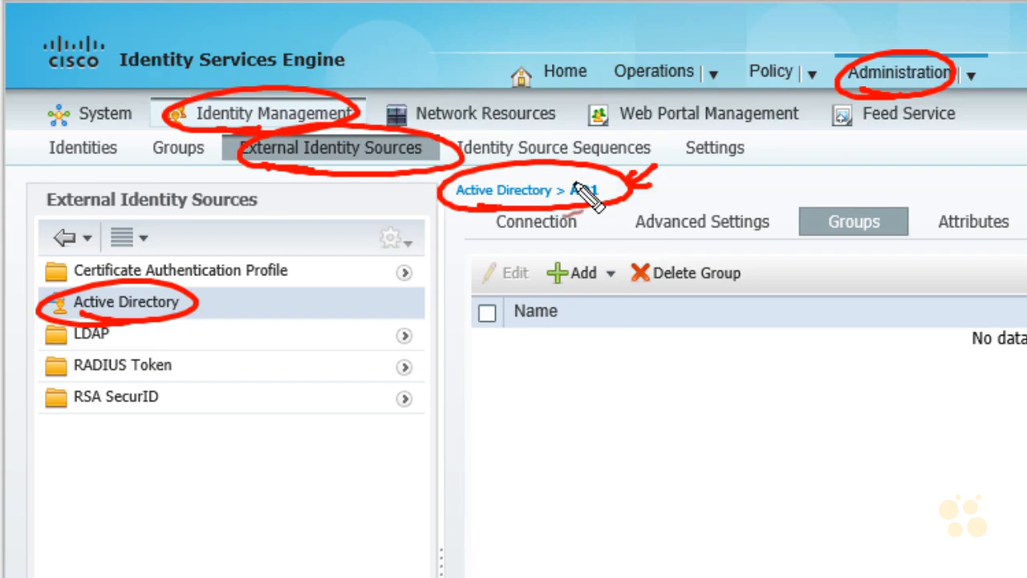
pyautogui.moveTo(891, 150)
pyautogui.mouseDown()
pyautogui.moveTo(876, 195)
pyautogui.moveTo(897, 181)
pyautogui.mouseUp()
pyautogui.moveTo(888, 237); pyautogui.dragTo(901, 234)
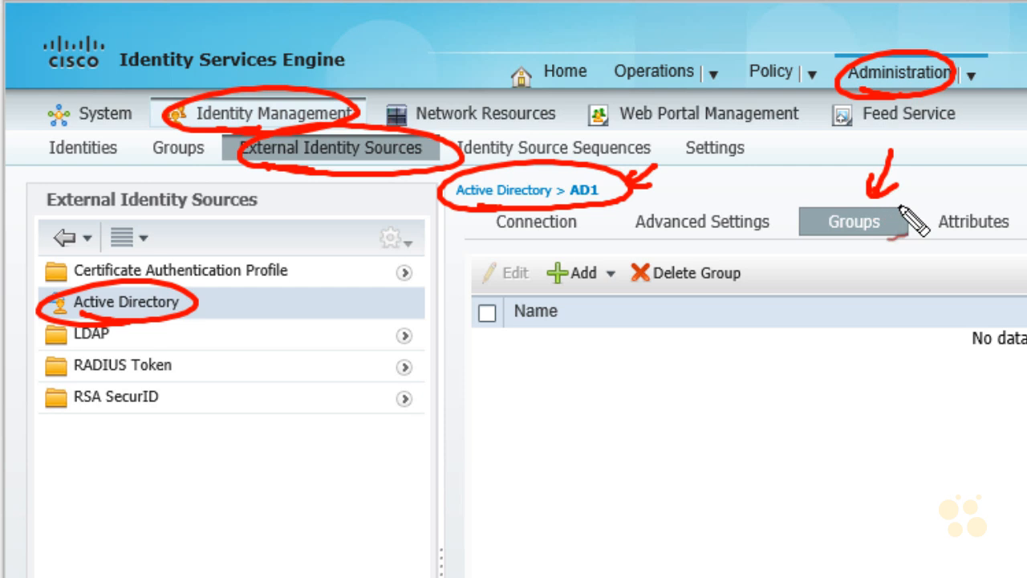
pyautogui.press('Escape')
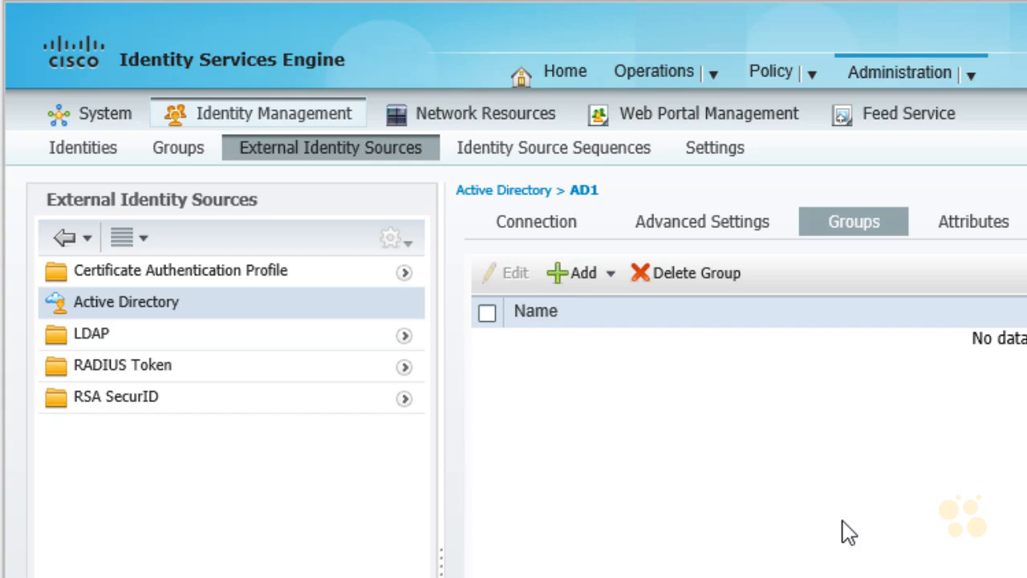
# Step: Start selecting groups from the directory and retrieve all groups of the nuglab.com domain with the filter *
pyautogui.click(611, 274)
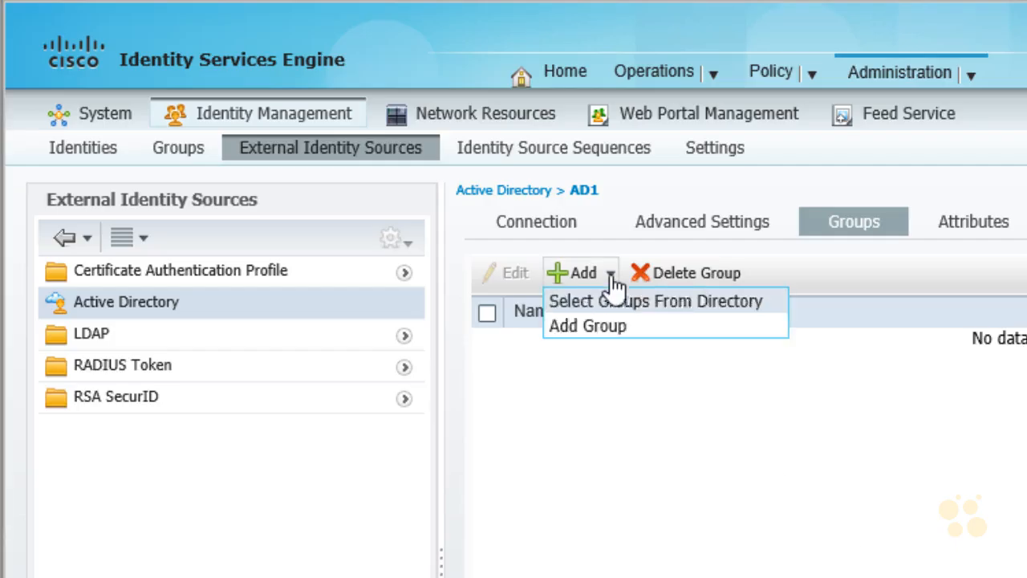
pyautogui.click(730, 302)
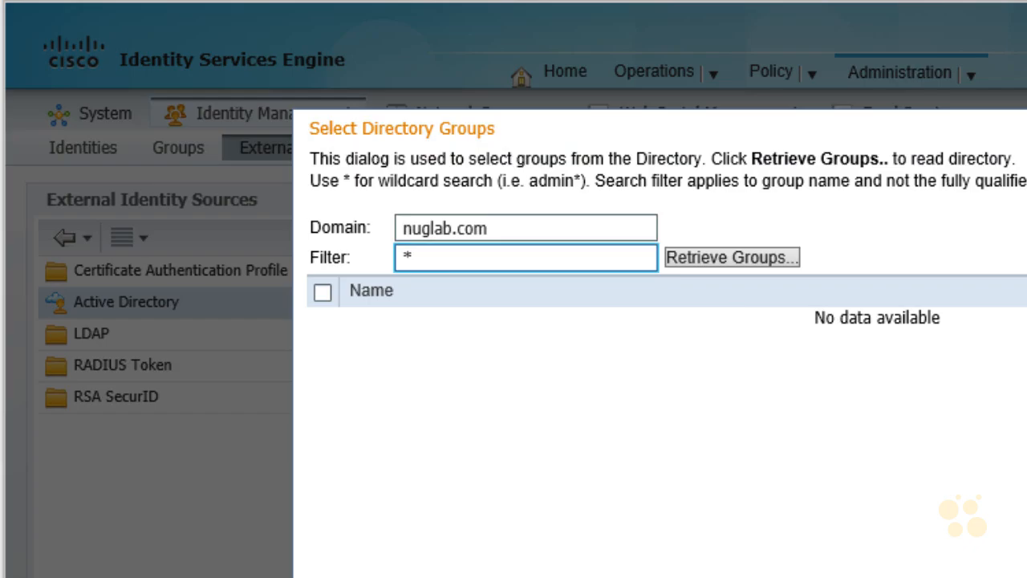
pyautogui.moveTo(551, 207)
pyautogui.mouseDown()
pyautogui.moveTo(521, 200)
pyautogui.moveTo(540, 212)
pyautogui.mouseUp()
pyautogui.moveTo(366, 280); pyautogui.dragTo(396, 259)
pyautogui.moveTo(376, 261); pyautogui.dragTo(391, 277)
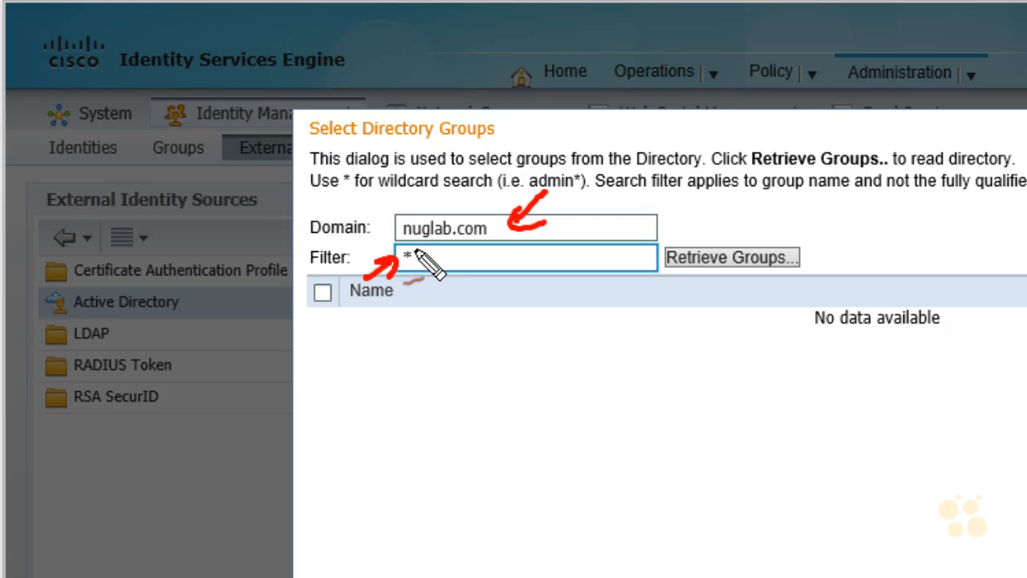
pyautogui.moveTo(510, 252)
pyautogui.mouseDown()
pyautogui.moveTo(516, 264)
pyautogui.moveTo(547, 256)
pyautogui.mouseUp()
pyautogui.moveTo(547, 242)
pyautogui.mouseDown()
pyautogui.moveTo(527, 257)
pyautogui.moveTo(548, 252)
pyautogui.mouseUp()
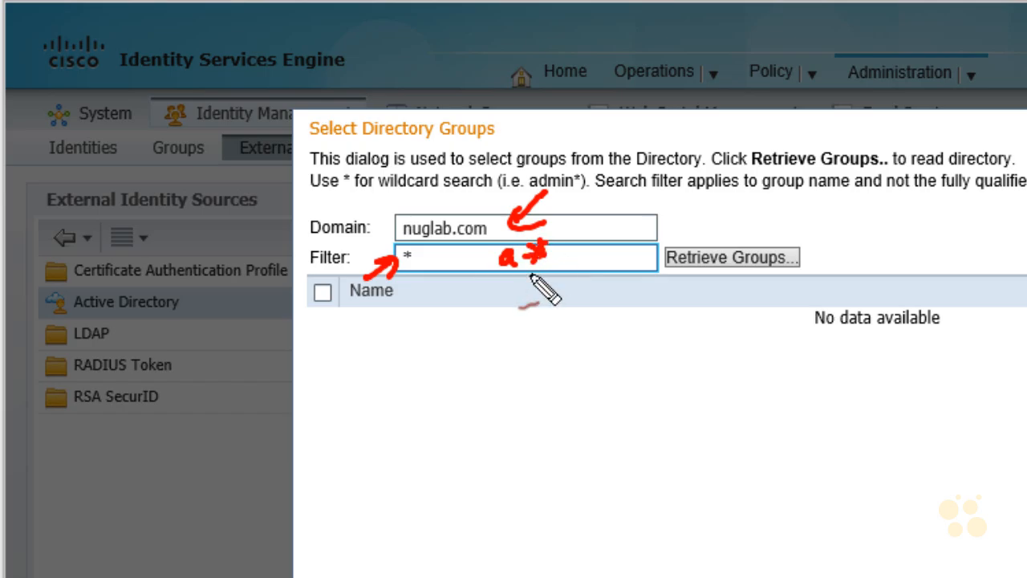
pyautogui.press('Escape')
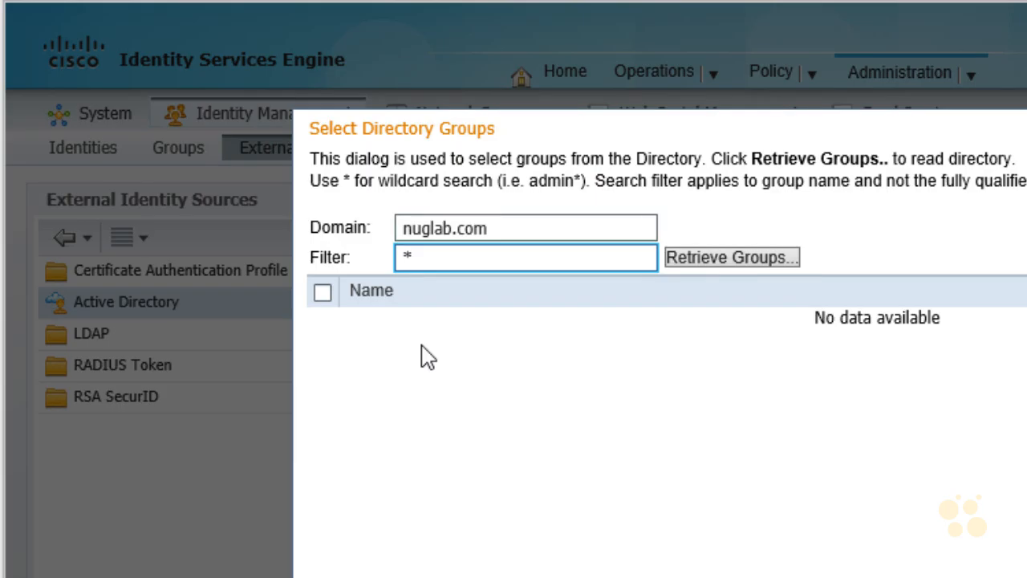
pyautogui.click(774, 262)
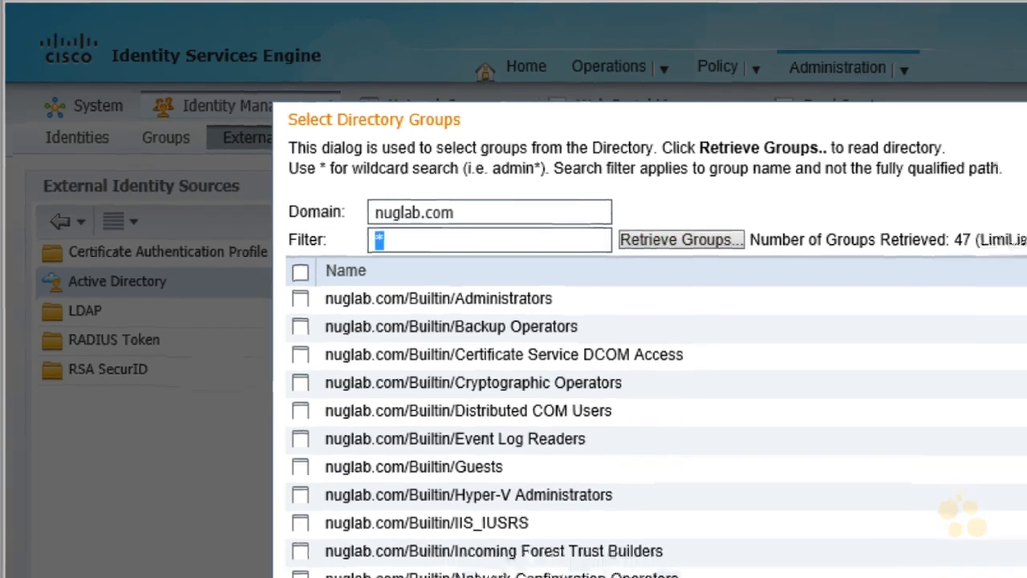
# Step: Add the nuglab.com/Users/Domain Users group from the retrieved directory groups to AD1
pyautogui.scroll(-4, 665, 425)
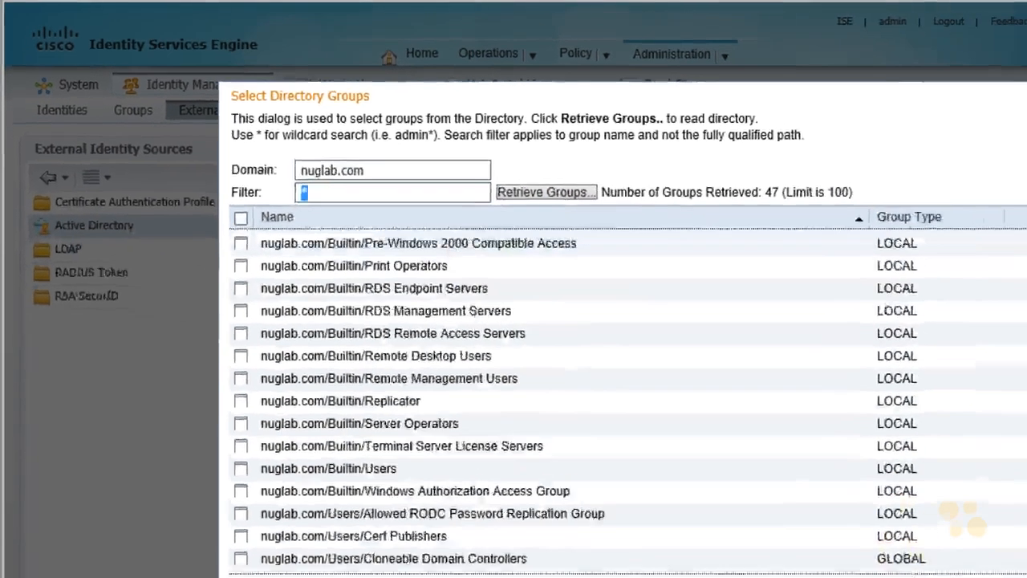
pyautogui.scroll(-4, 832, 433)
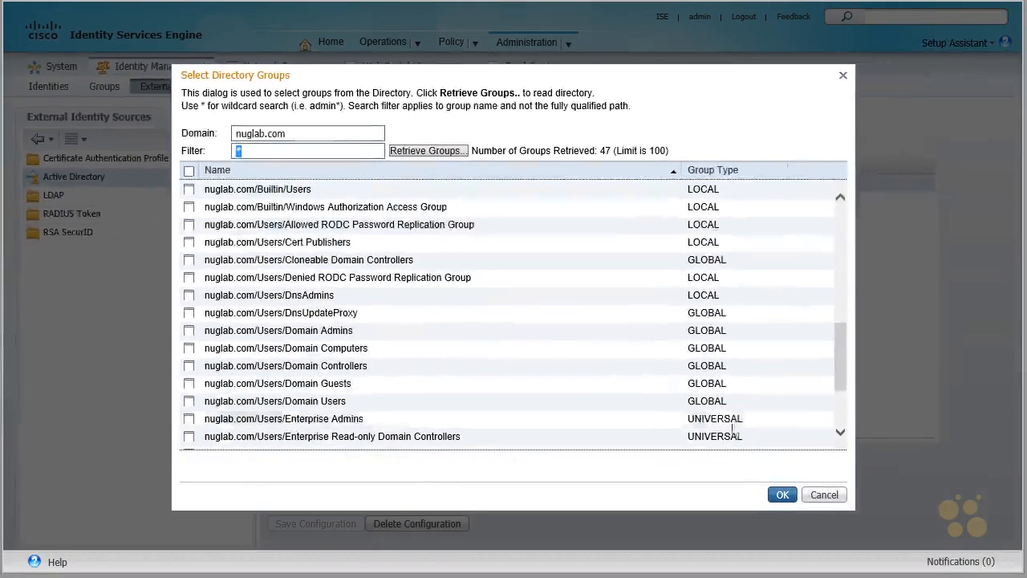
pyautogui.click(317, 407)
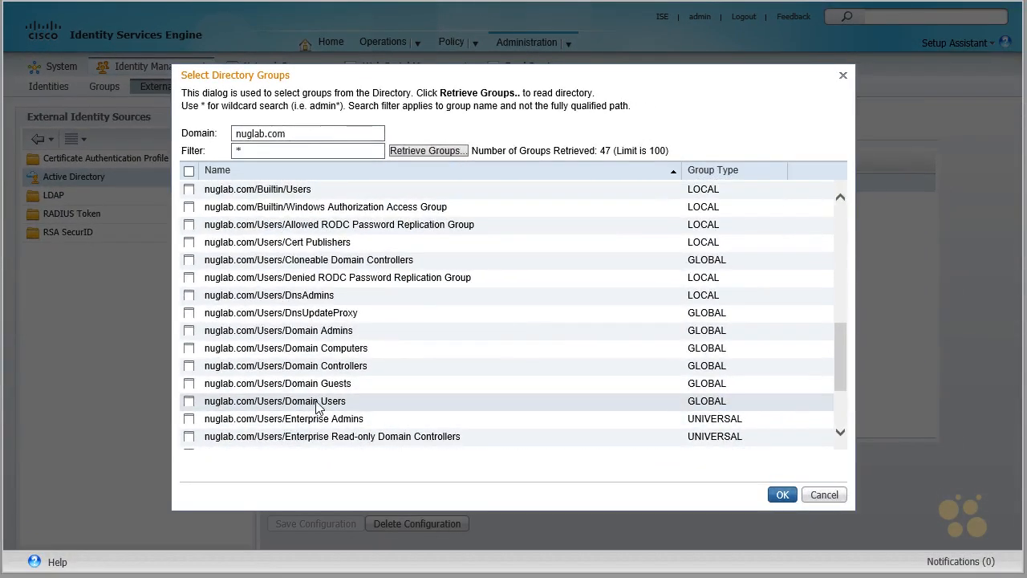
pyautogui.click(190, 403)
pyautogui.click(783, 495)
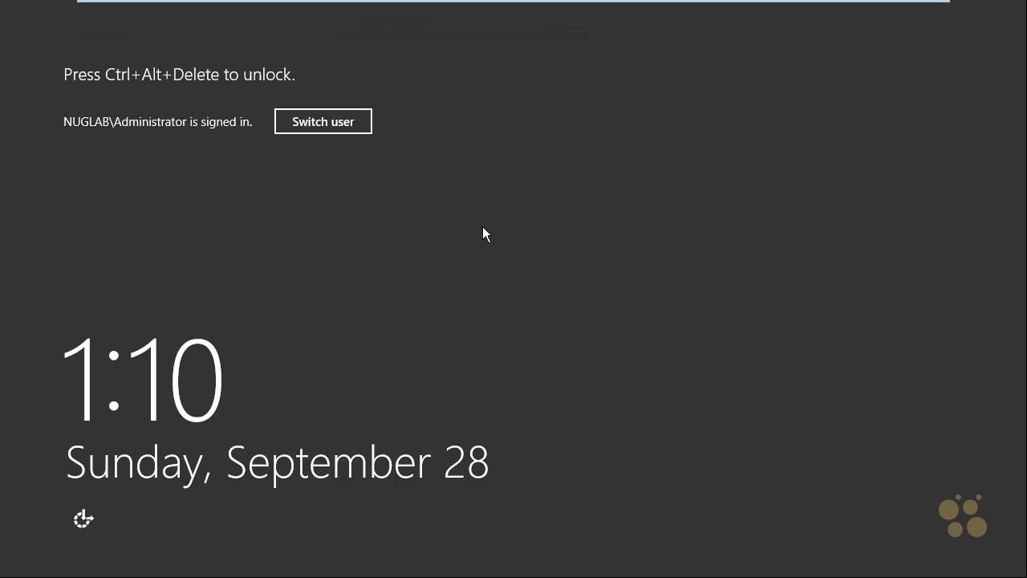
# Step: Switch to Server Manager on the Windows server and open Active Directory Users and Computers
pyautogui.hotkey('ctrl', 'alt', 'Delete')
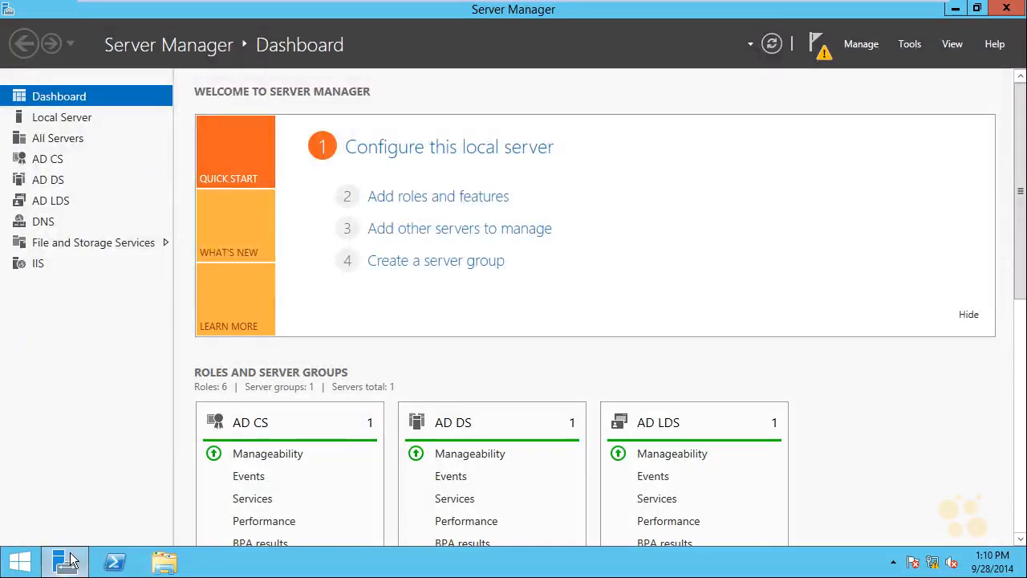
pyautogui.moveTo(64, 562)
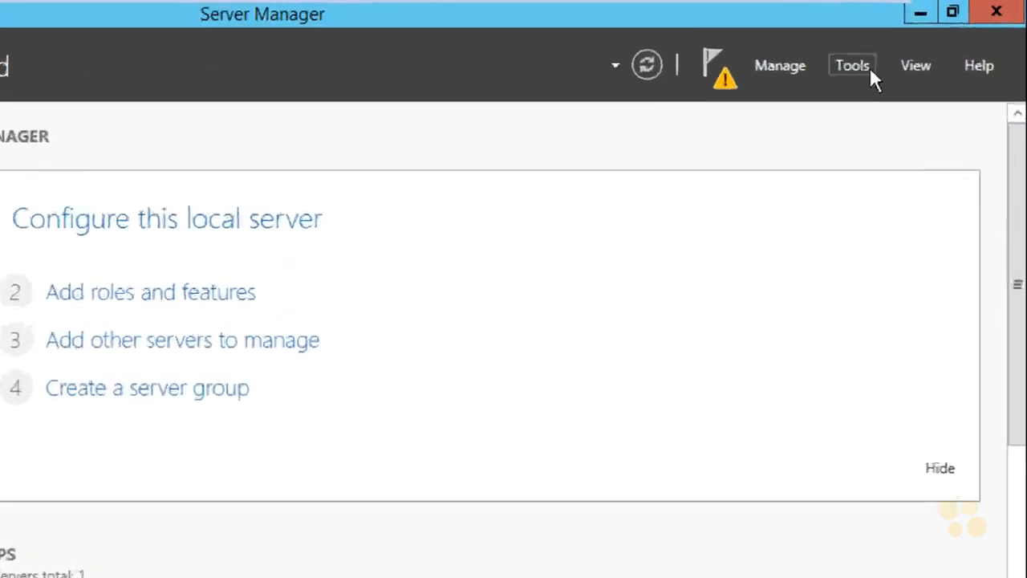
pyautogui.click(909, 44)
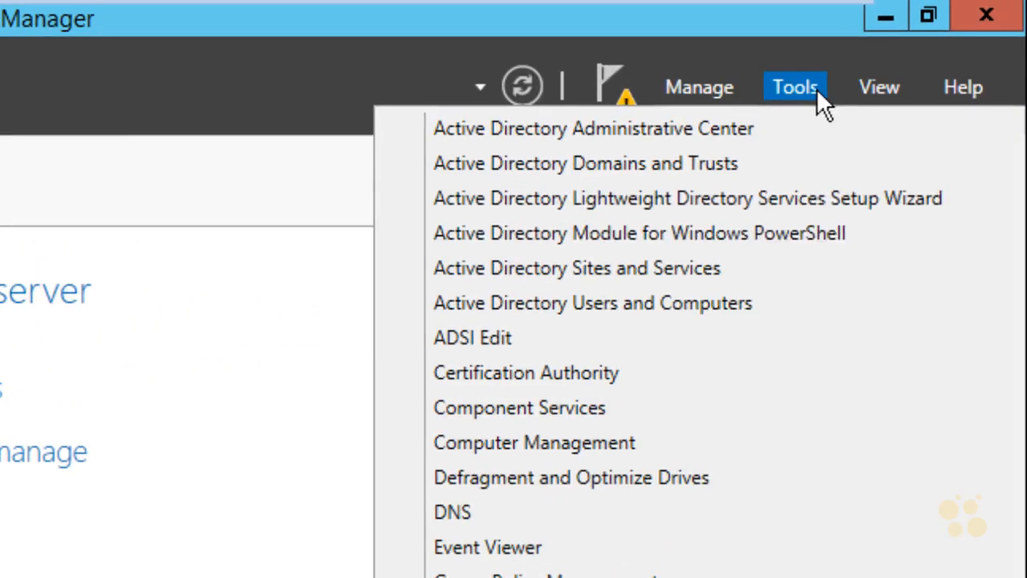
pyautogui.click(743, 304)
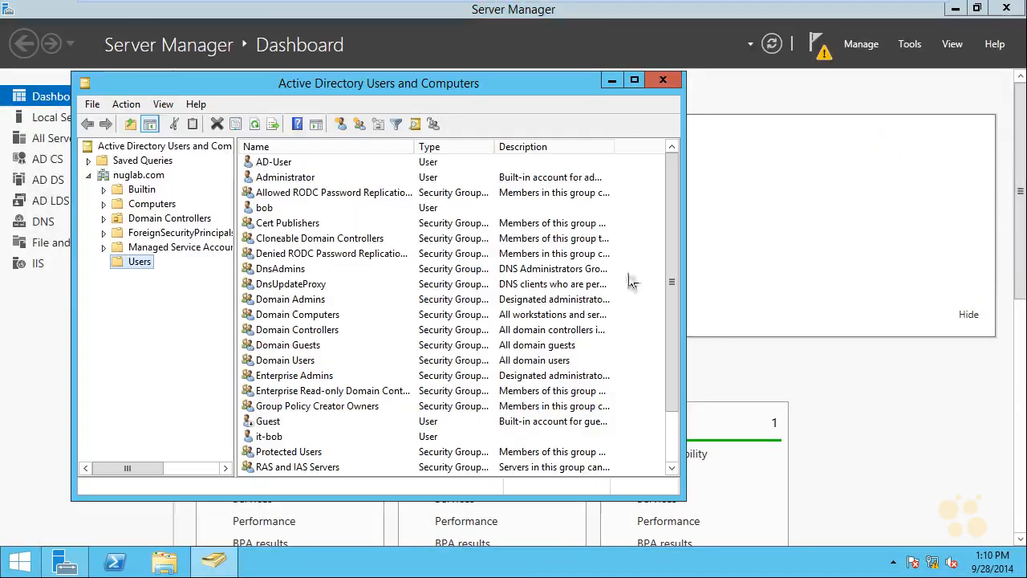
# Step: Create a global security group named AD-GROUP-ISE in the Users container of nuglab.com
pyautogui.rightClick(125, 268)
pyautogui.moveTo(179, 310)
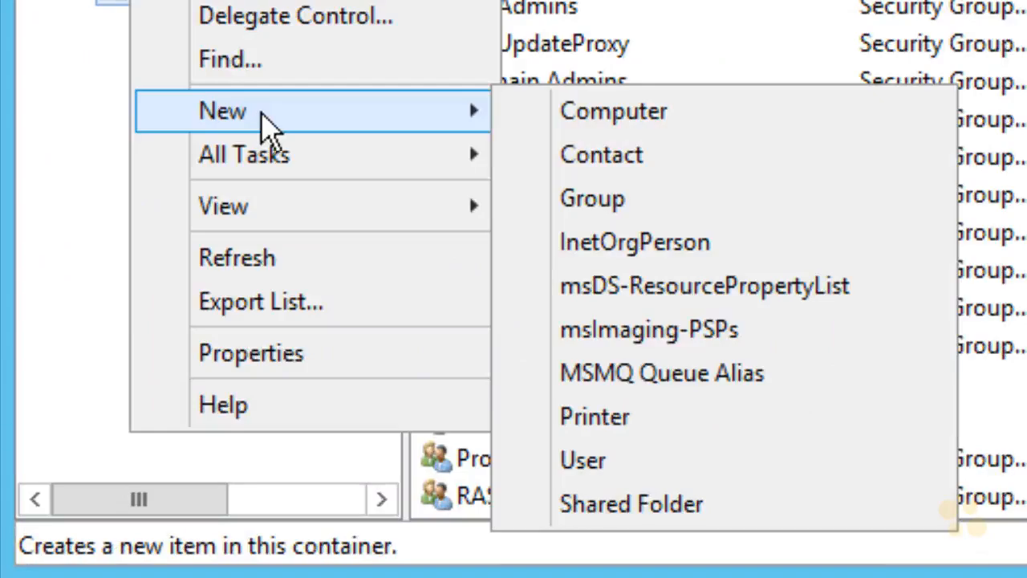
pyautogui.click(598, 210)
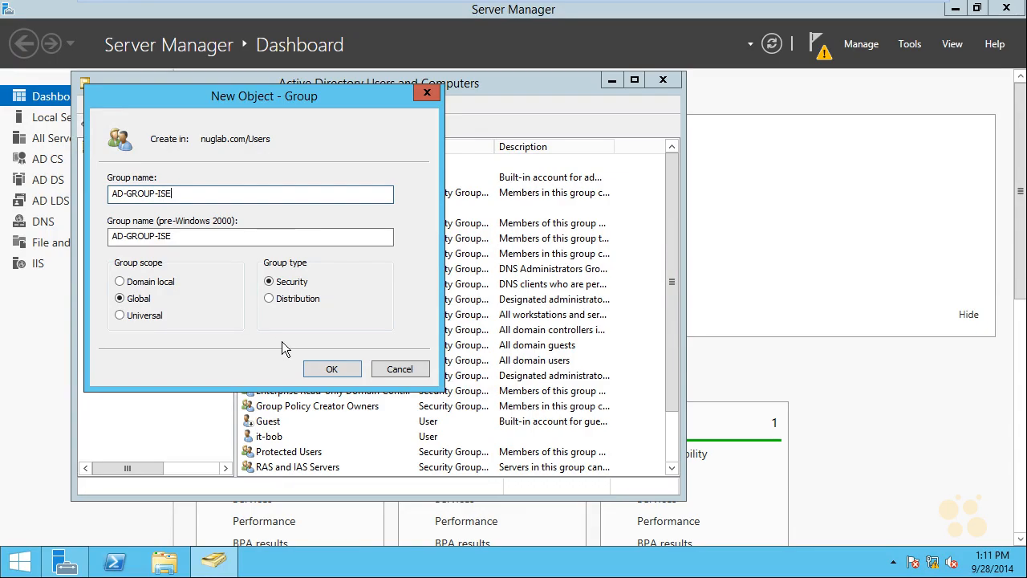
pyautogui.click(329, 371)
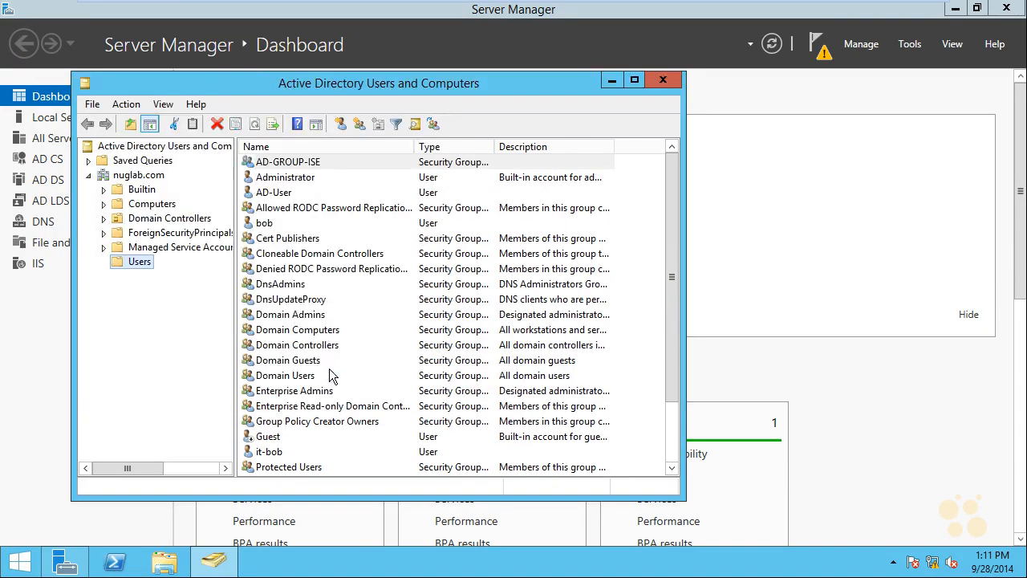
# Step: Add the IT user account in the Users container to the AD-GROUP-ISE group and apply the membership
pyautogui.click(268, 452)
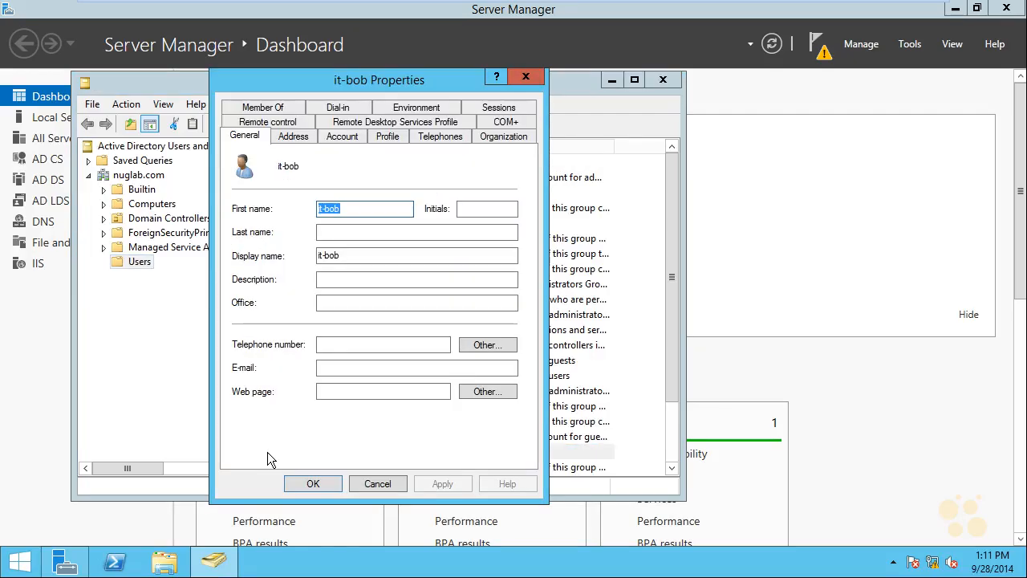
pyautogui.click(264, 110)
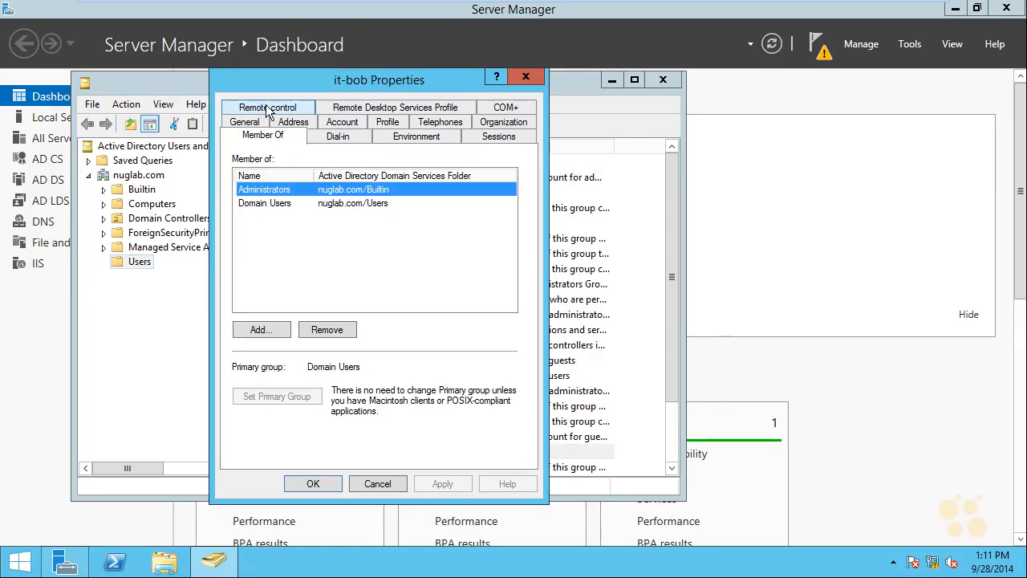
pyautogui.click(267, 337)
pyautogui.write('AD')
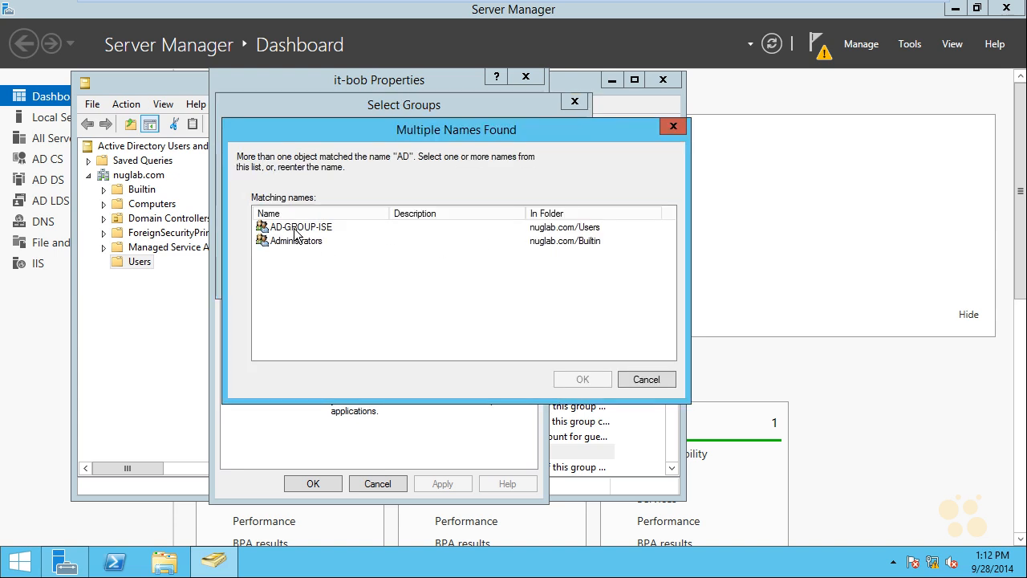
pyautogui.click(296, 229)
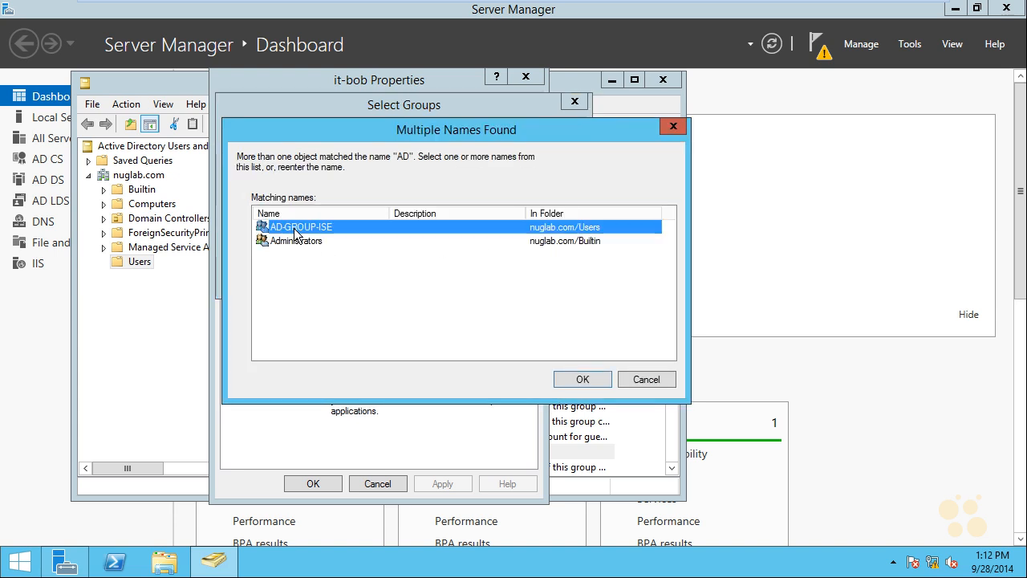
pyautogui.click(584, 380)
pyautogui.click(483, 279)
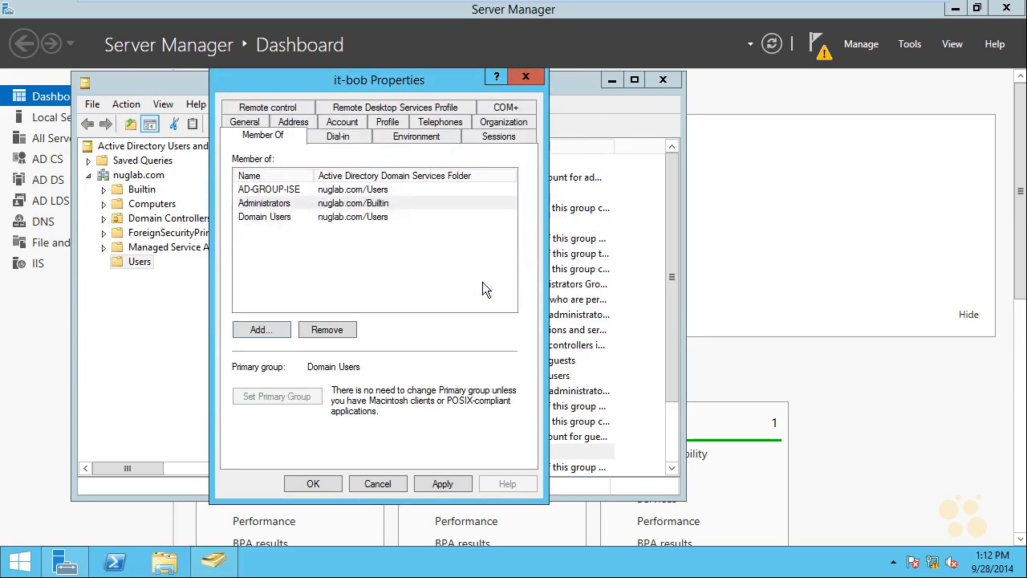
pyautogui.click(313, 484)
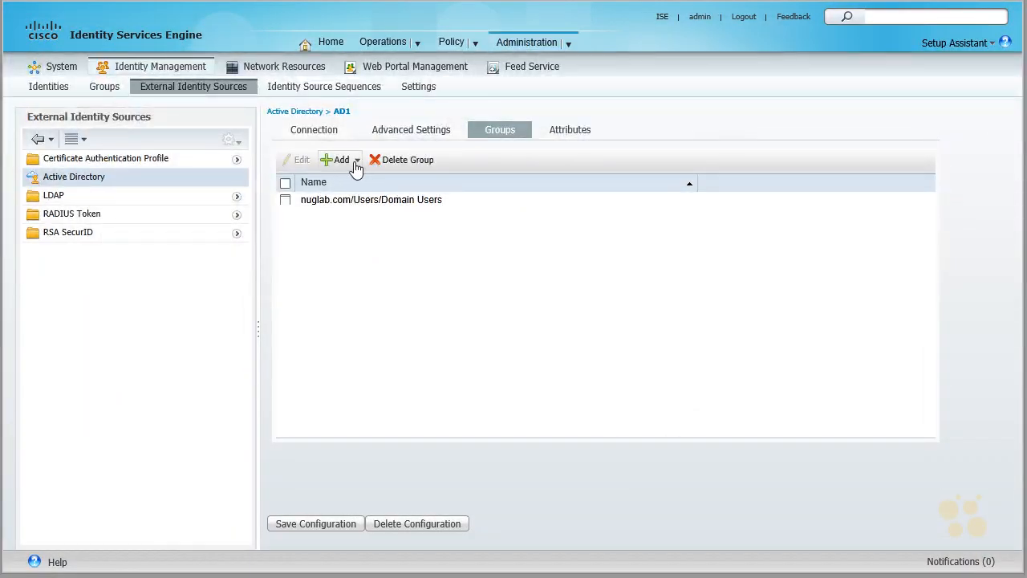
# Step: Switch back to Identity Services Engine, add nuglab.com/Users/AD-GROUP-ISE from the directory to AD1's groups, and save the configuration
pyautogui.click(357, 162)
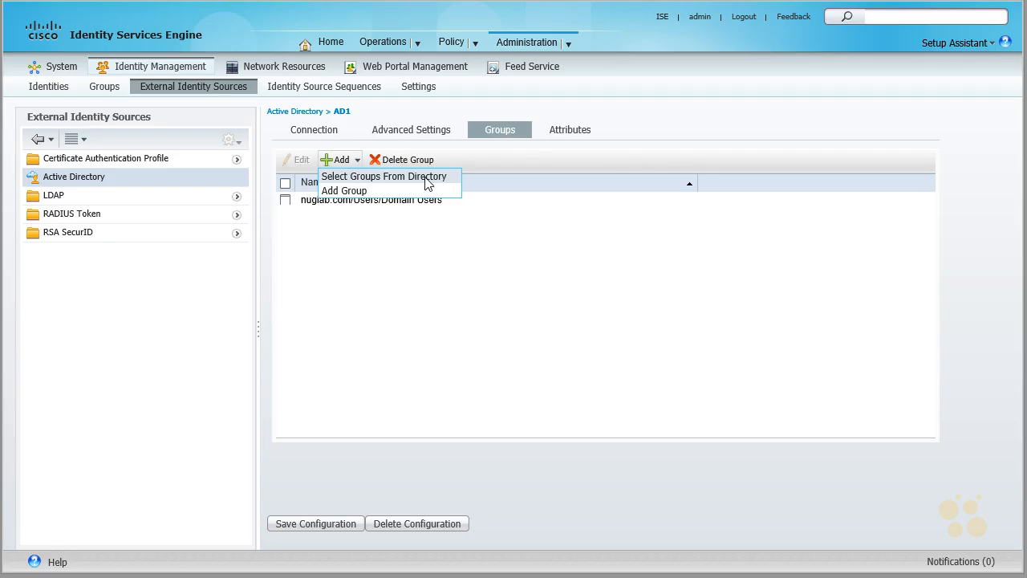
pyautogui.click(426, 184)
pyautogui.click(423, 152)
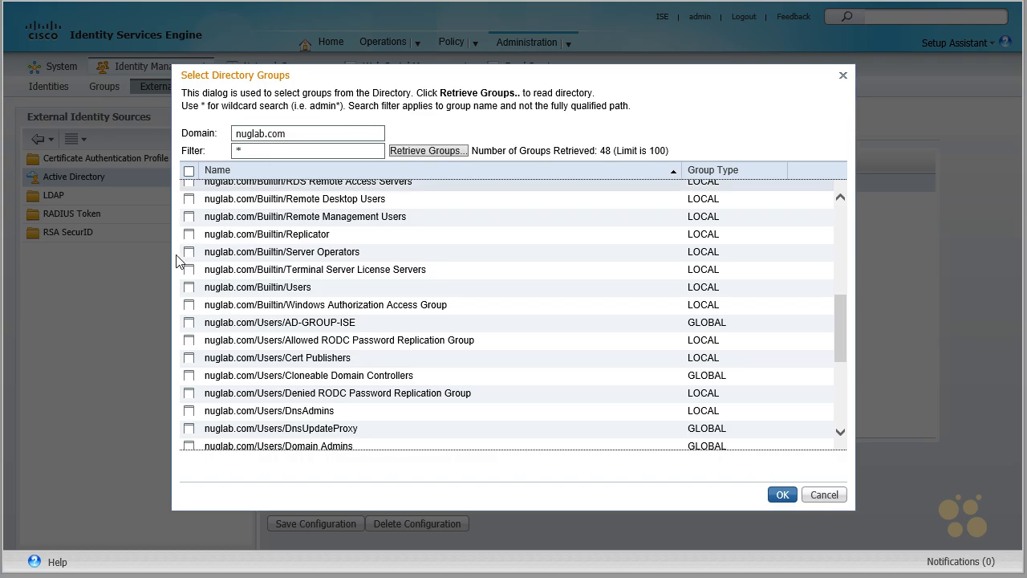
pyautogui.click(189, 323)
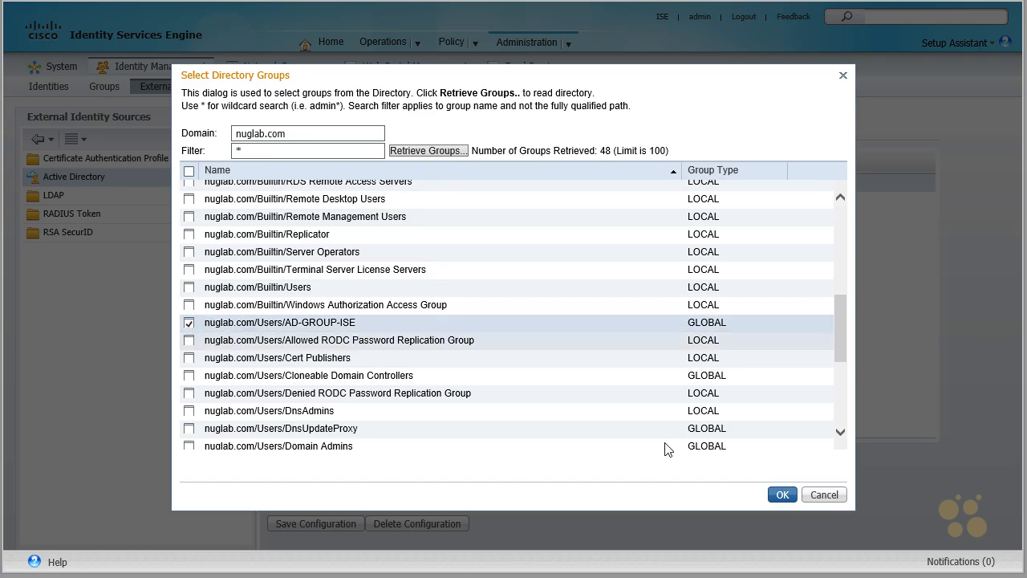
pyautogui.click(782, 495)
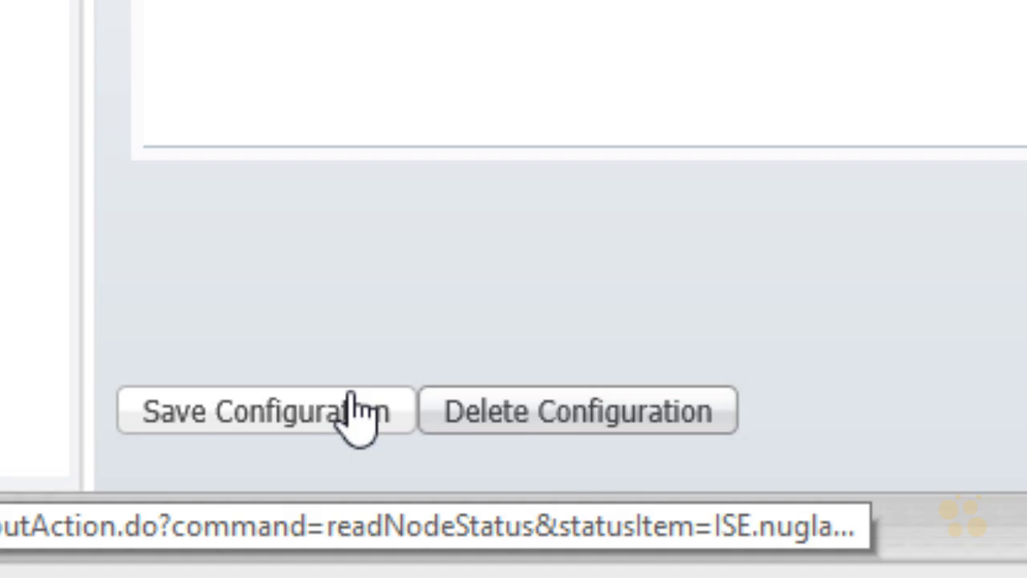
pyautogui.click(335, 419)
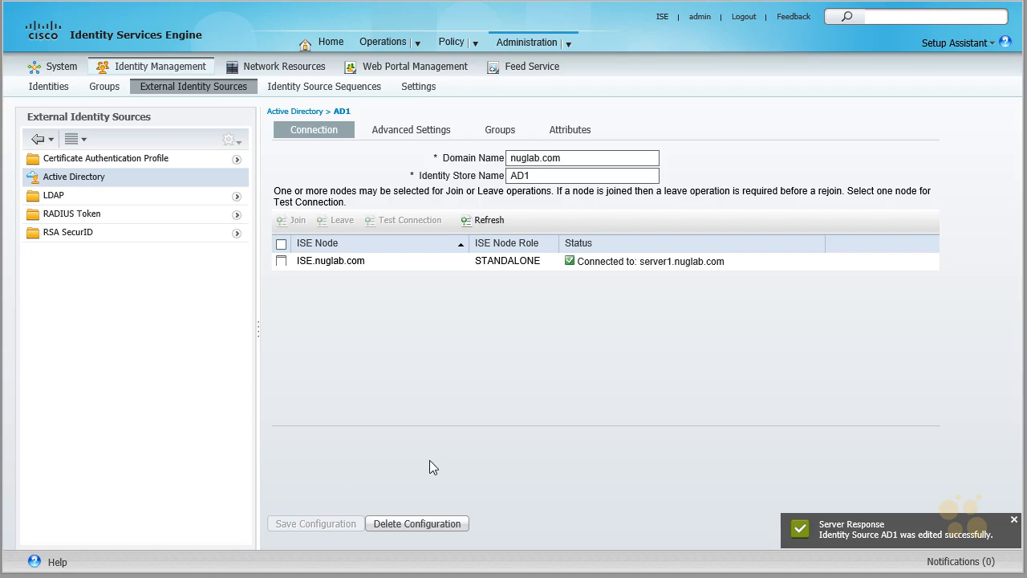
# Step: View AD1's groups in ISE, switch to the Windows client and ping 8.8.8.8 from the command prompt
pyautogui.click(502, 131)
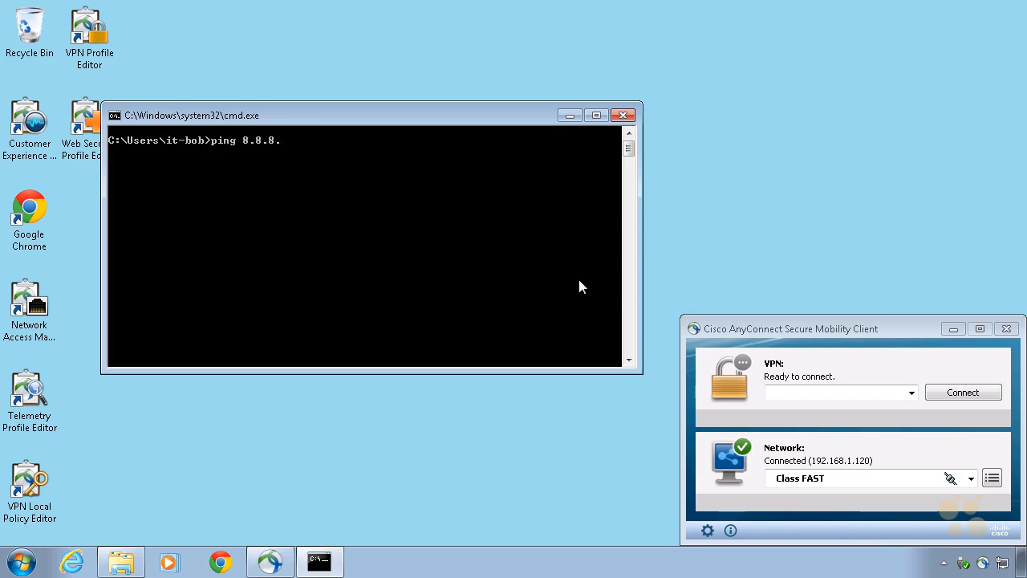
pyautogui.write('.8')
pyautogui.press('Return')
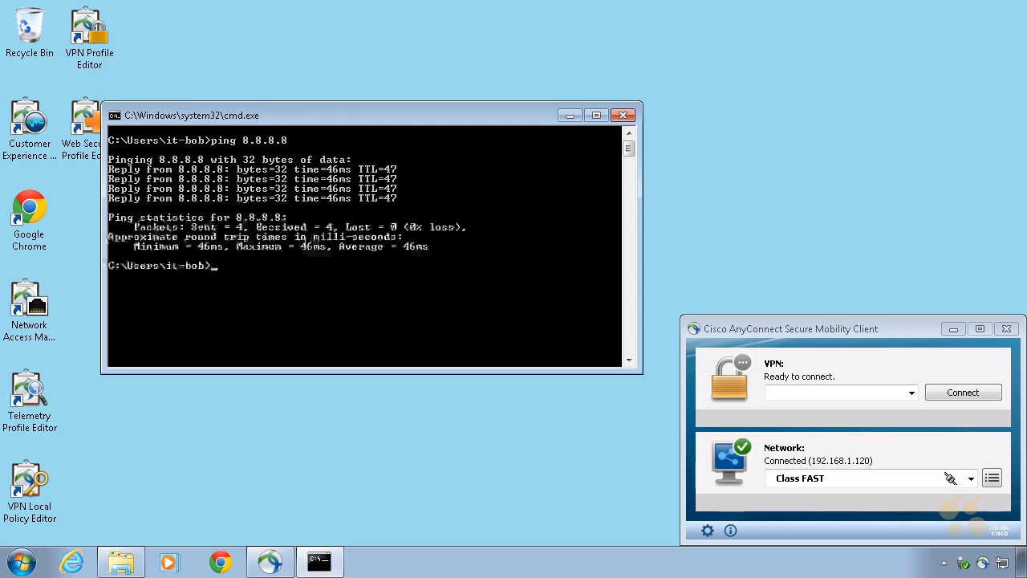
pyautogui.moveTo(277, 325)
pyautogui.mouseDown()
pyautogui.moveTo(312, 332)
pyautogui.moveTo(287, 351)
pyautogui.mouseUp()
pyautogui.moveTo(284, 292)
pyautogui.mouseDown()
pyautogui.moveTo(422, 316)
pyautogui.moveTo(407, 363)
pyautogui.mouseUp()
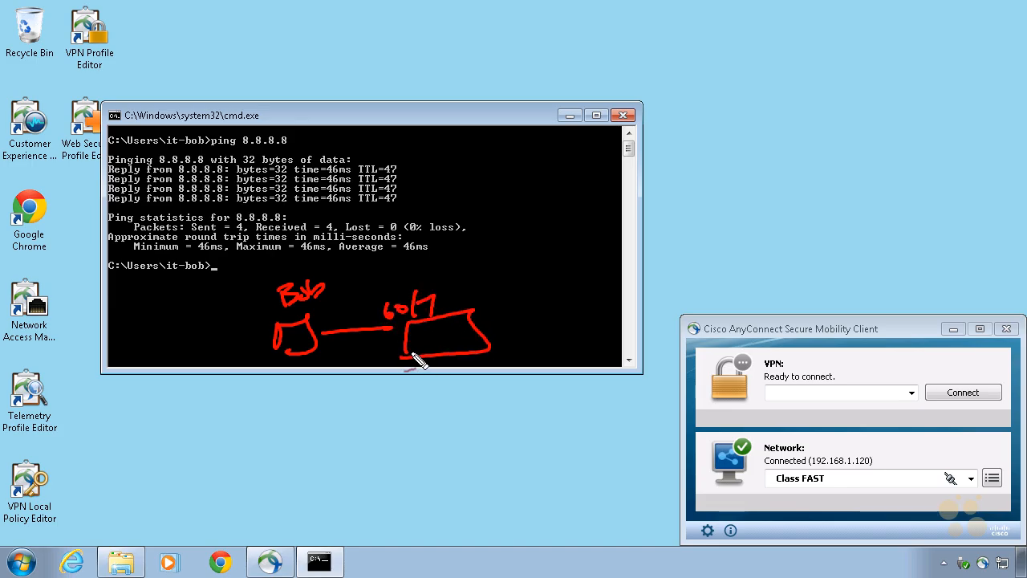
pyautogui.moveTo(485, 326)
pyautogui.mouseDown()
pyautogui.moveTo(543, 300)
pyautogui.moveTo(544, 316)
pyautogui.moveTo(571, 324)
pyautogui.moveTo(562, 318)
pyautogui.moveTo(584, 239)
pyautogui.moveTo(695, 207)
pyautogui.moveTo(634, 120)
pyautogui.moveTo(581, 235)
pyautogui.mouseUp()
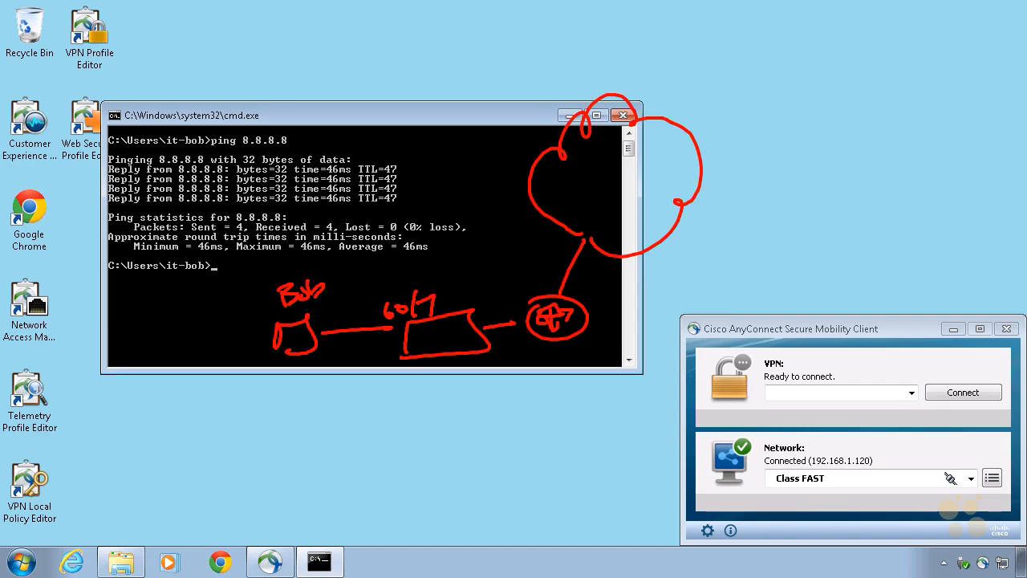
pyautogui.moveTo(330, 321); pyautogui.dragTo(601, 225)
pyautogui.moveTo(614, 190); pyautogui.dragTo(568, 200)
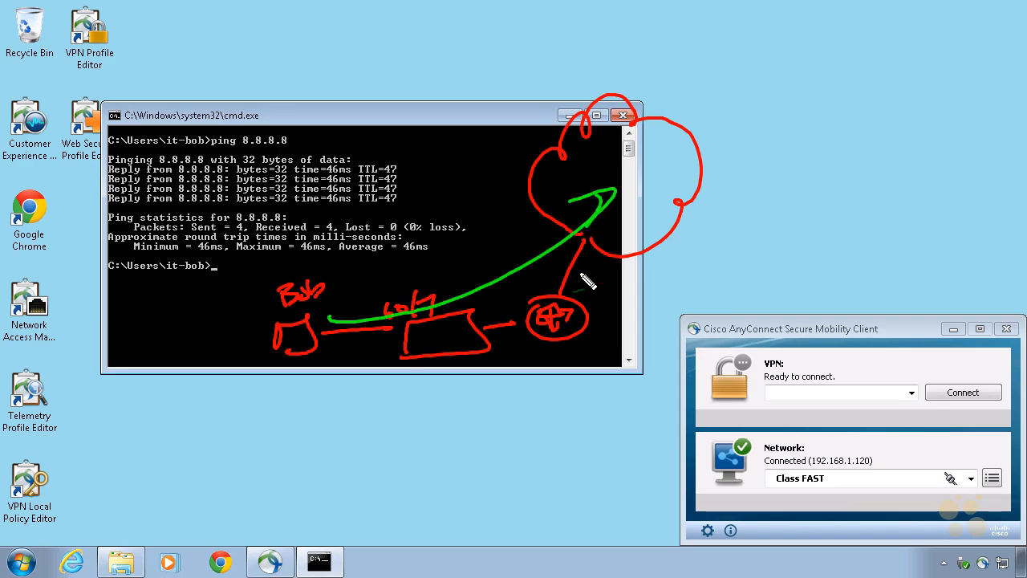
pyautogui.moveTo(602, 150)
pyautogui.mouseDown()
pyautogui.moveTo(429, 291)
pyautogui.moveTo(358, 302)
pyautogui.mouseUp()
pyautogui.moveTo(392, 276); pyautogui.dragTo(423, 307)
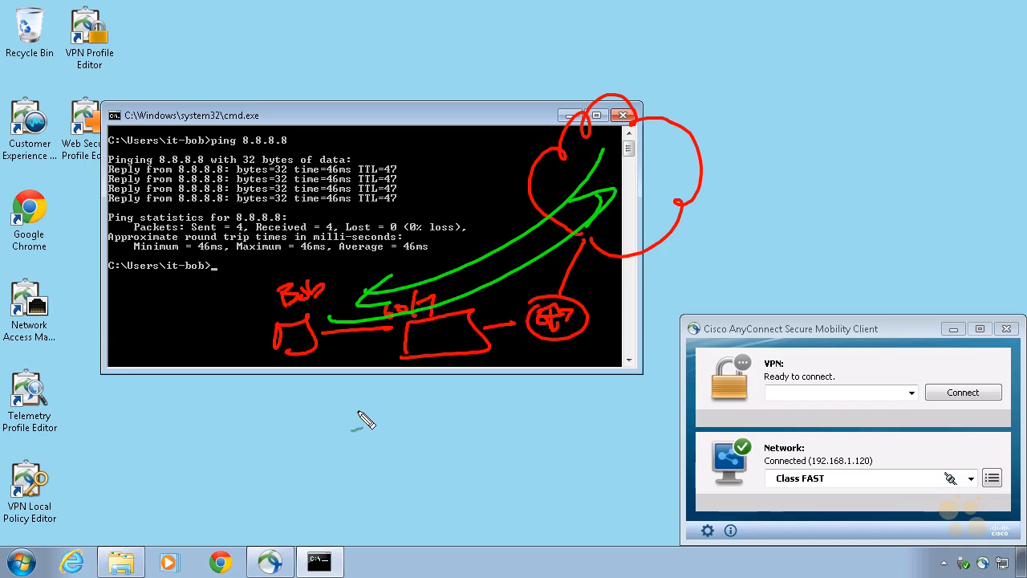
pyautogui.moveTo(349, 438); pyautogui.dragTo(408, 343)
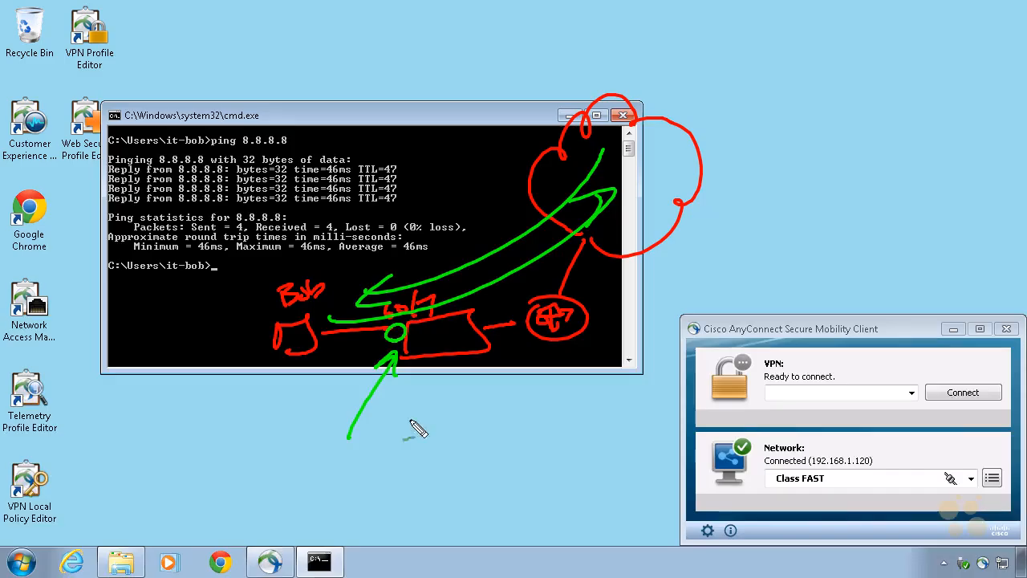
pyautogui.moveTo(400, 430); pyautogui.dragTo(466, 414)
pyautogui.moveTo(411, 447)
pyautogui.mouseDown()
pyautogui.moveTo(412, 463)
pyautogui.moveTo(450, 436)
pyautogui.mouseUp()
pyautogui.moveTo(385, 459); pyautogui.dragTo(401, 455)
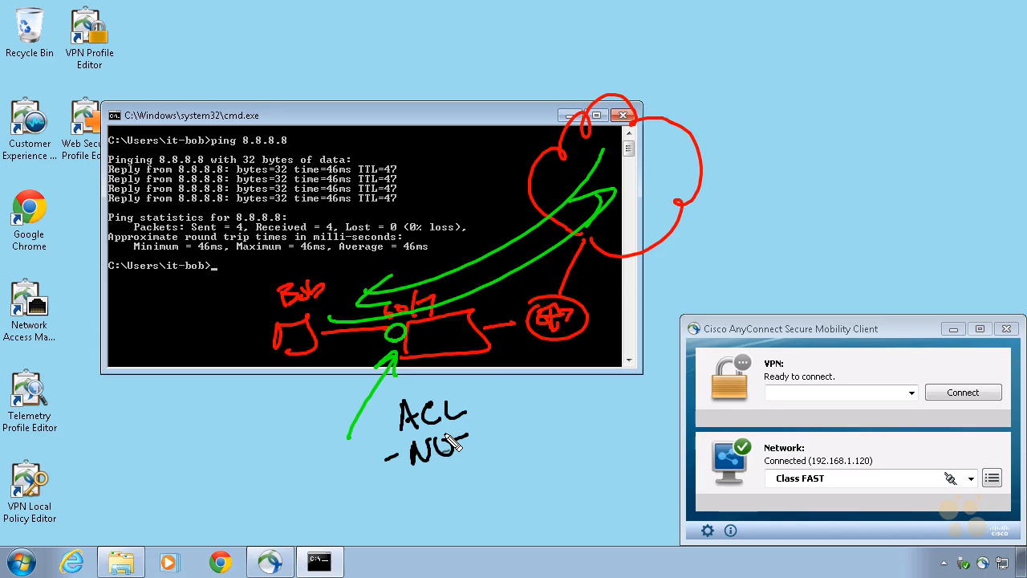
pyautogui.moveTo(305, 413); pyautogui.dragTo(392, 353)
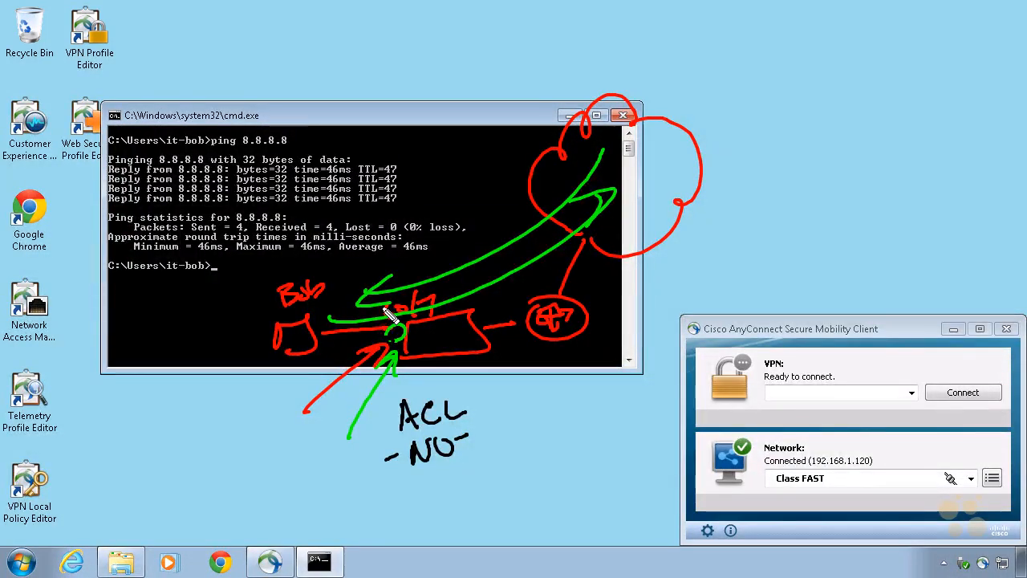
pyautogui.moveTo(920, 259)
pyautogui.mouseDown()
pyautogui.moveTo(837, 230)
pyautogui.moveTo(501, 289)
pyautogui.moveTo(455, 323)
pyautogui.mouseUp()
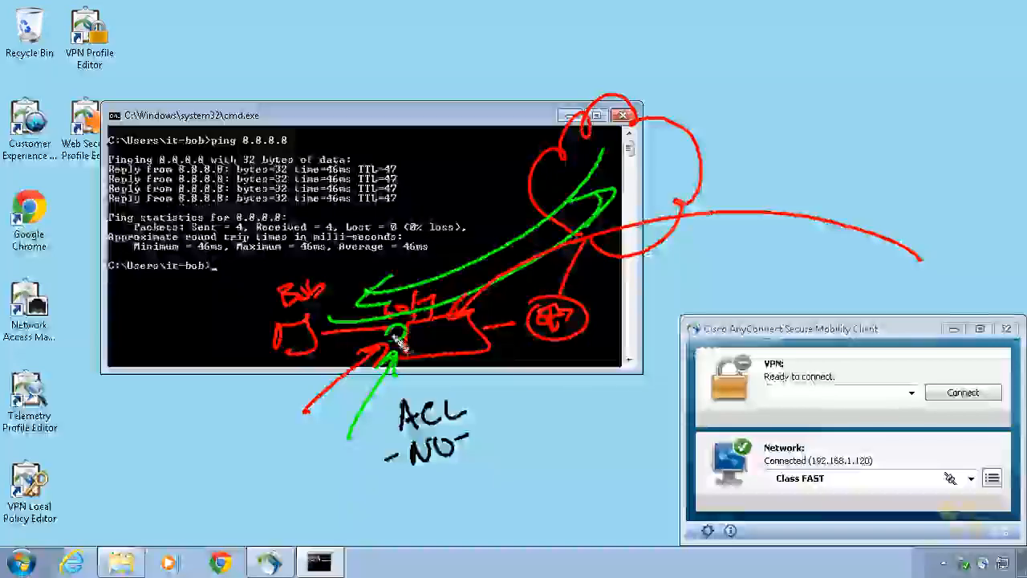
pyautogui.moveTo(277, 457)
pyautogui.mouseDown()
pyautogui.moveTo(278, 477)
pyautogui.moveTo(293, 460)
pyautogui.moveTo(353, 478)
pyautogui.moveTo(374, 451)
pyautogui.mouseUp()
pyautogui.moveTo(320, 492)
pyautogui.mouseDown()
pyautogui.moveTo(320, 514)
pyautogui.moveTo(306, 505)
pyautogui.moveTo(346, 497)
pyautogui.mouseUp()
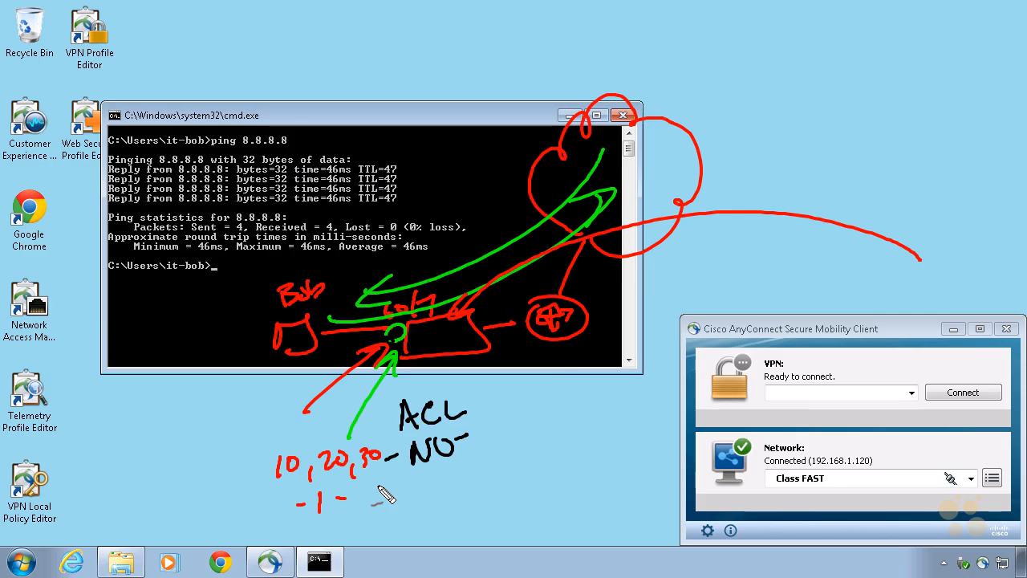
pyautogui.press('Escape')
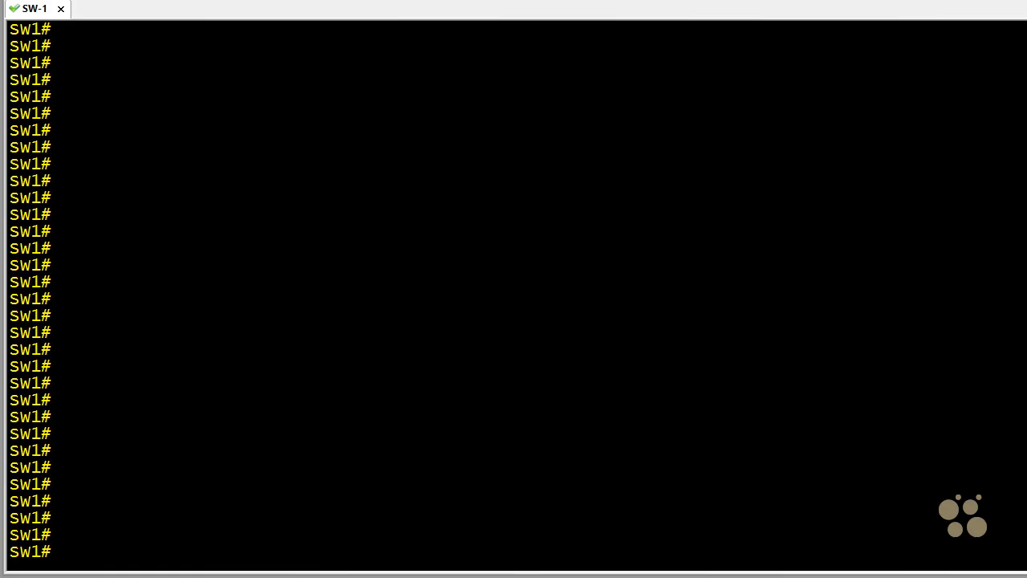
# Step: Switch to the SW-1 switch terminal, enter global configuration mode and create an extended IP access list named SAMPLE-ACL
pyautogui.write('conf t')
pyautogui.press('Return')
pyautogui.press('Return')
pyautogui.write('ip a')
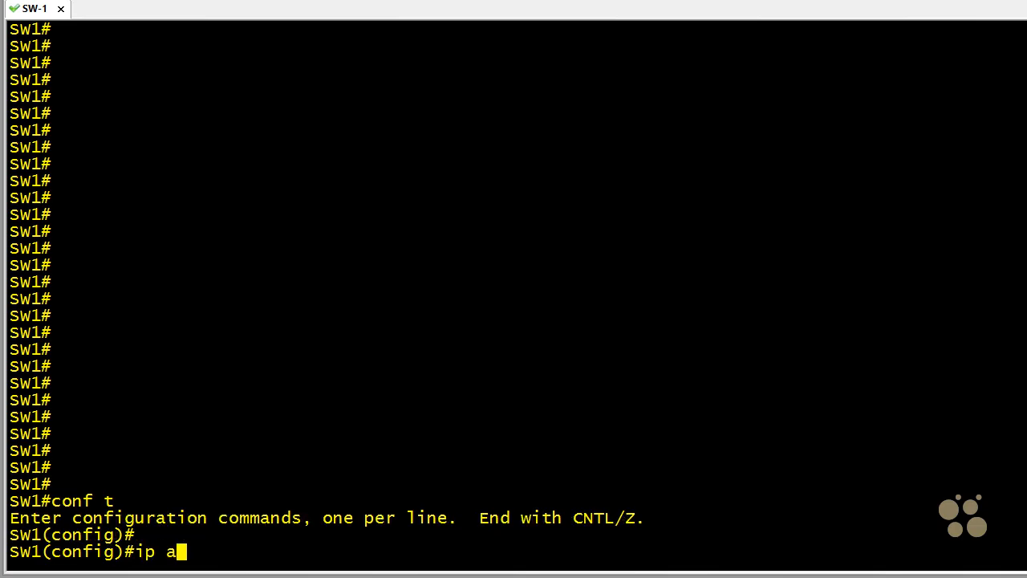
pyautogui.write('ccess-list extend')
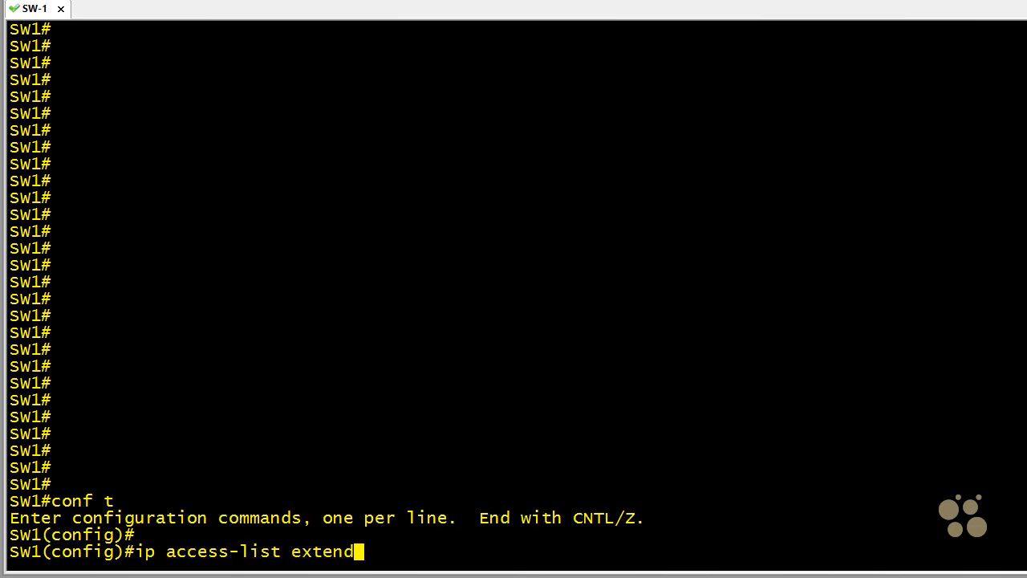
pyautogui.write('ed SAMPL')
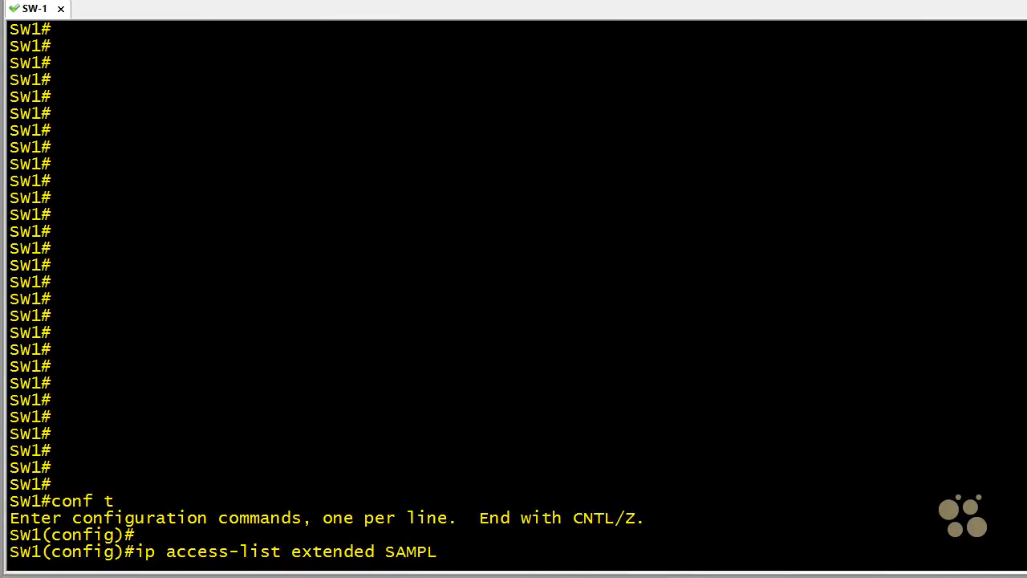
pyautogui.write('E-ACL')
pyautogui.press('Return')
# Step: Add SAMPLE-ACL entries denying ICMP from any source to host 8.8.8.8 and permitting IP any any, and leave the access list
pyautogui.write('deny')
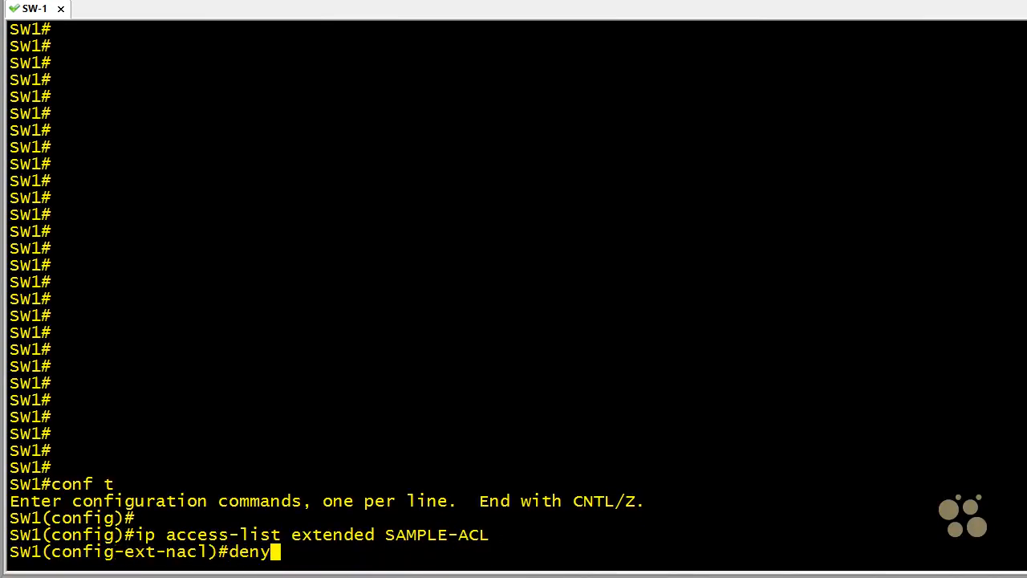
pyautogui.write(' icmp any')
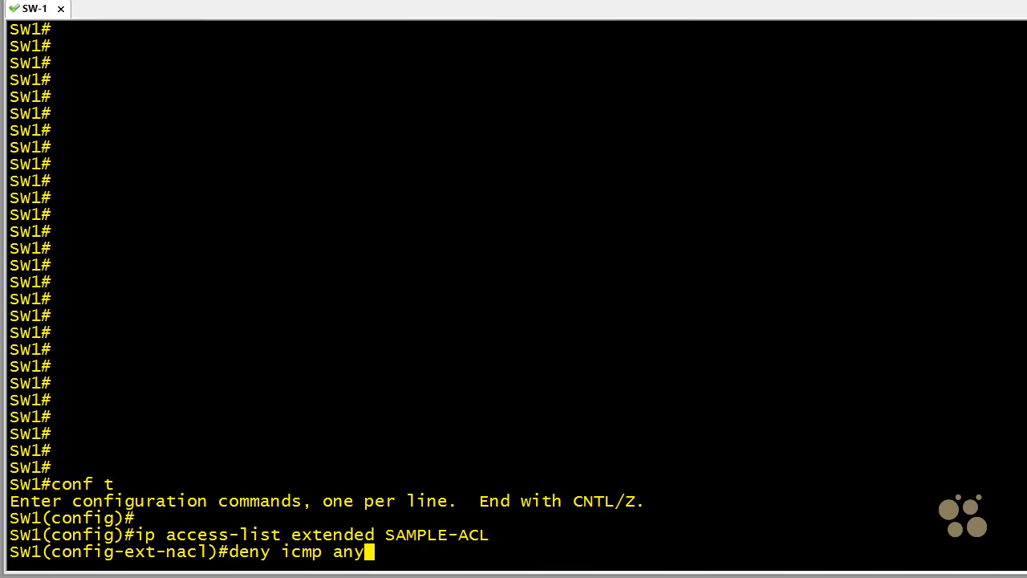
pyautogui.write(' host 8.')
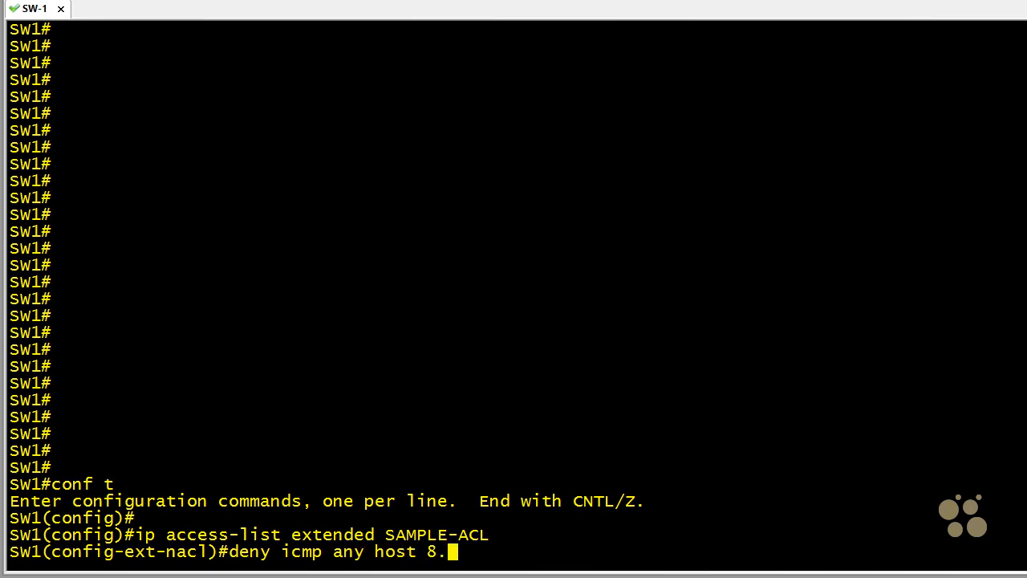
pyautogui.write('8.8.8')
pyautogui.press('Return')
pyautogui.write('per')
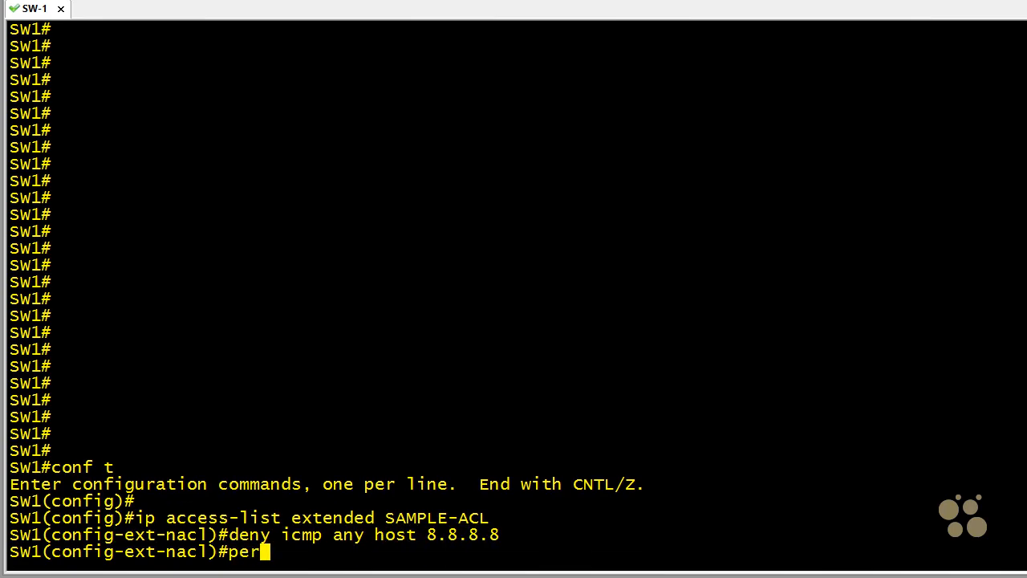
pyautogui.write('mit ip an')
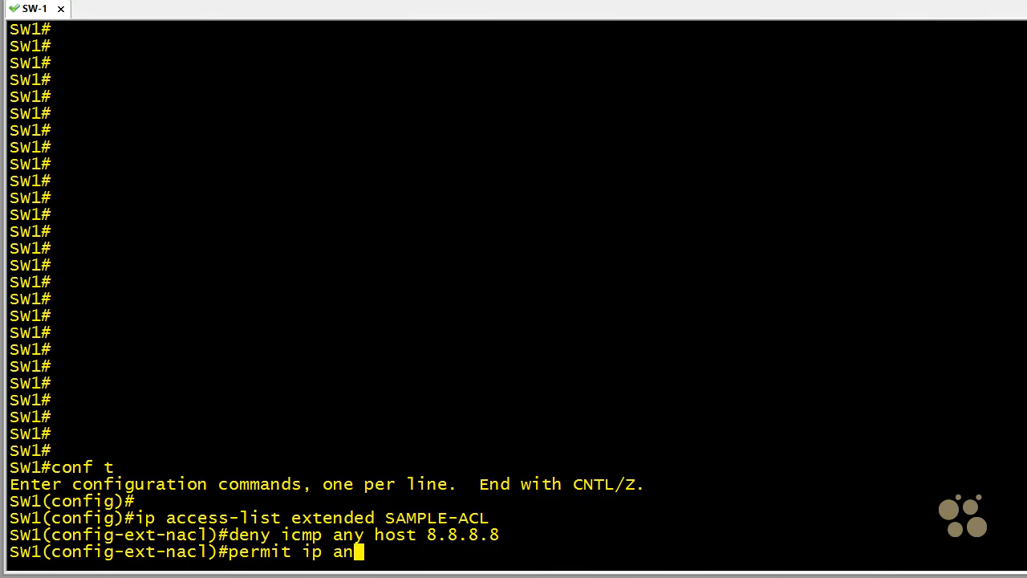
pyautogui.write('y any')
pyautogui.press('Return')
pyautogui.write('exit')
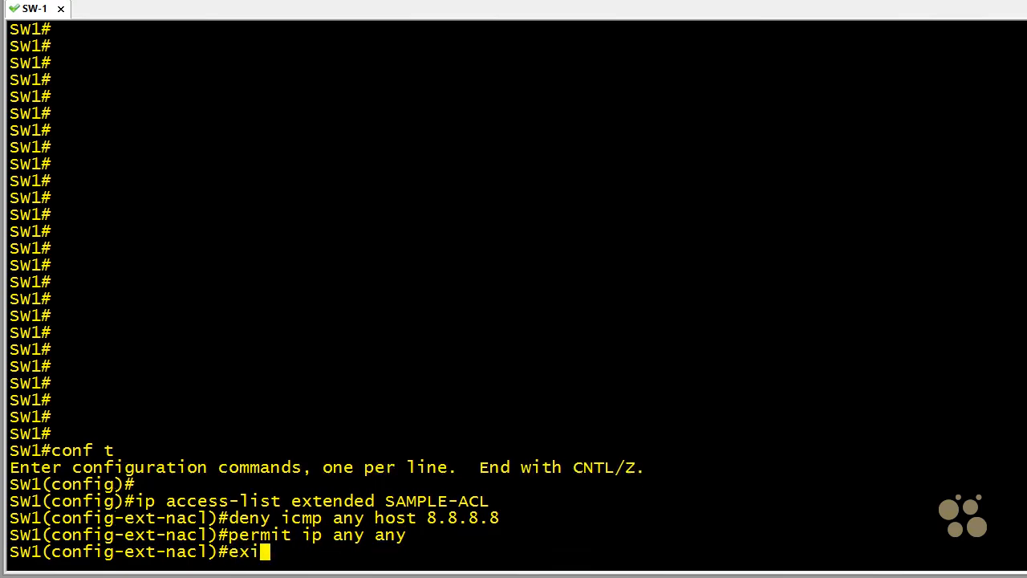
pyautogui.press('Return')
pyautogui.press('Return')
# Step: Apply SAMPLE-ACL inbound to interface gig 0/7 and end configuration mode
pyautogui.write('int gig 0/7')
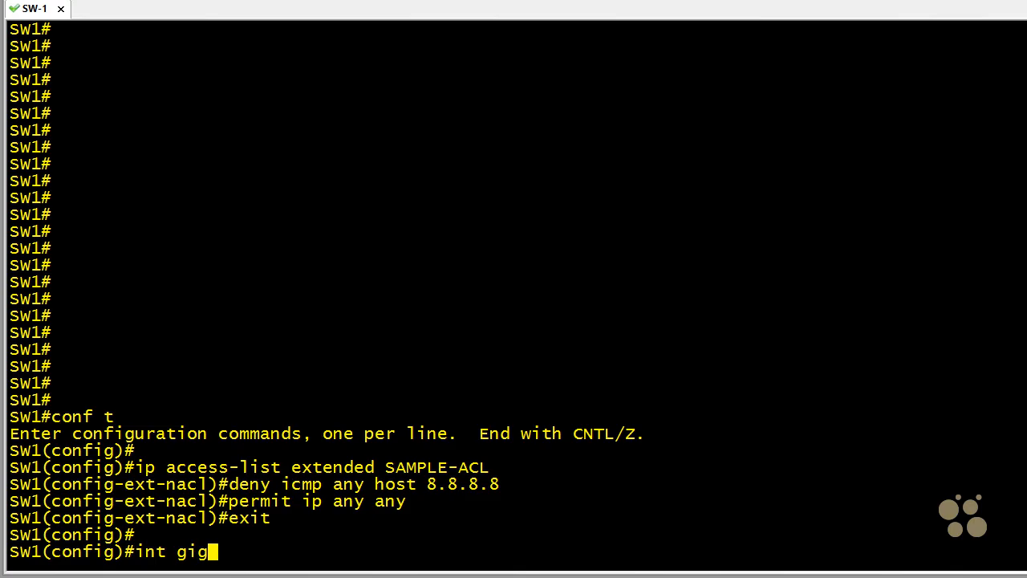
pyautogui.press('Return')
pyautogui.write('ip')
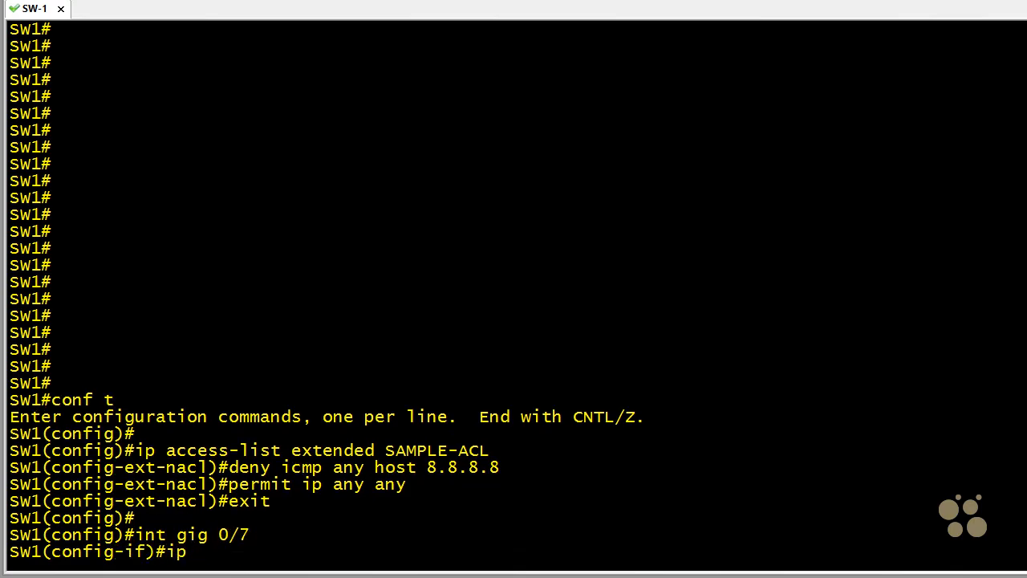
pyautogui.write(' access-gro')
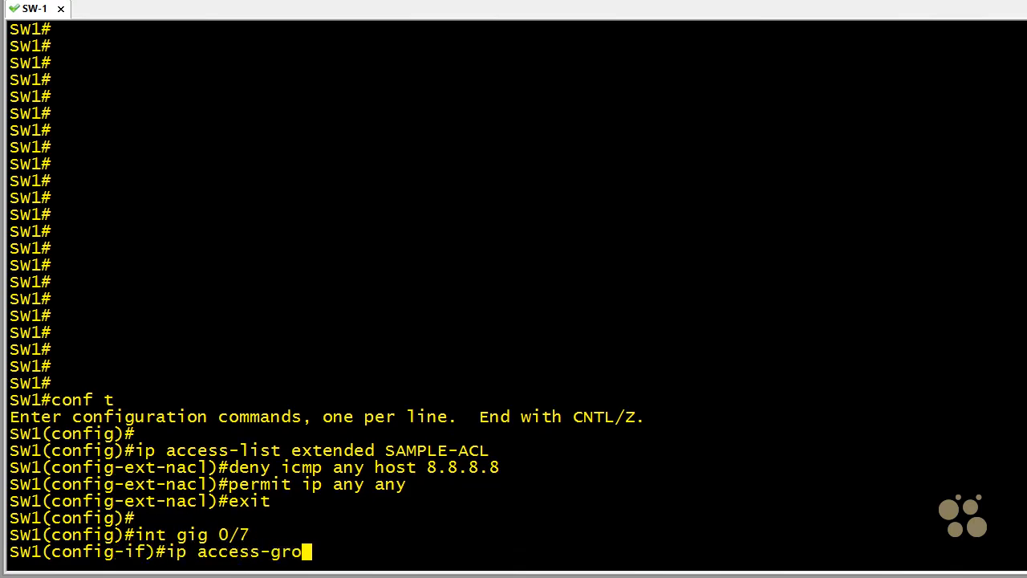
pyautogui.write('up SAMP')
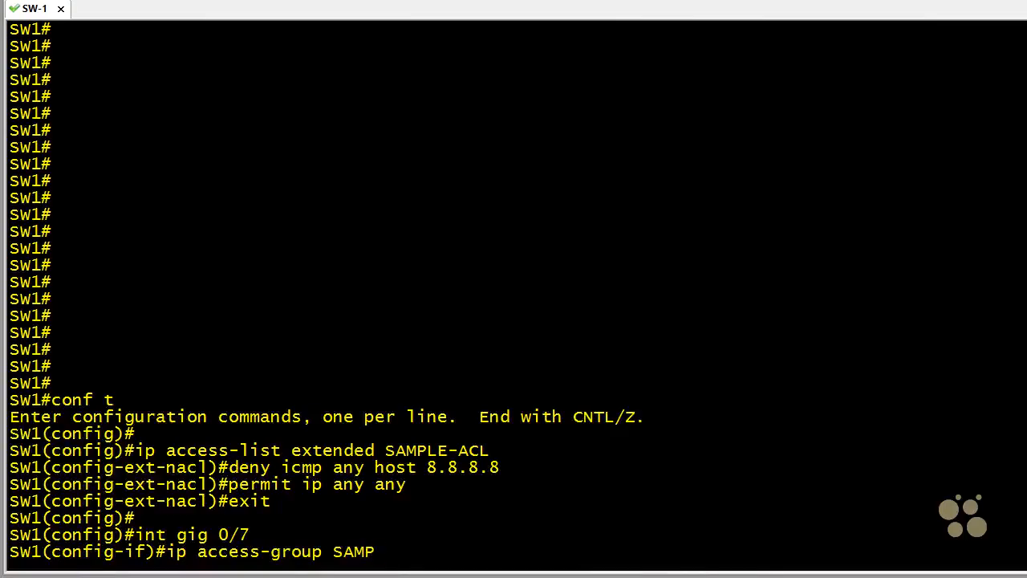
pyautogui.write('LE-ACL in')
pyautogui.press('Return')
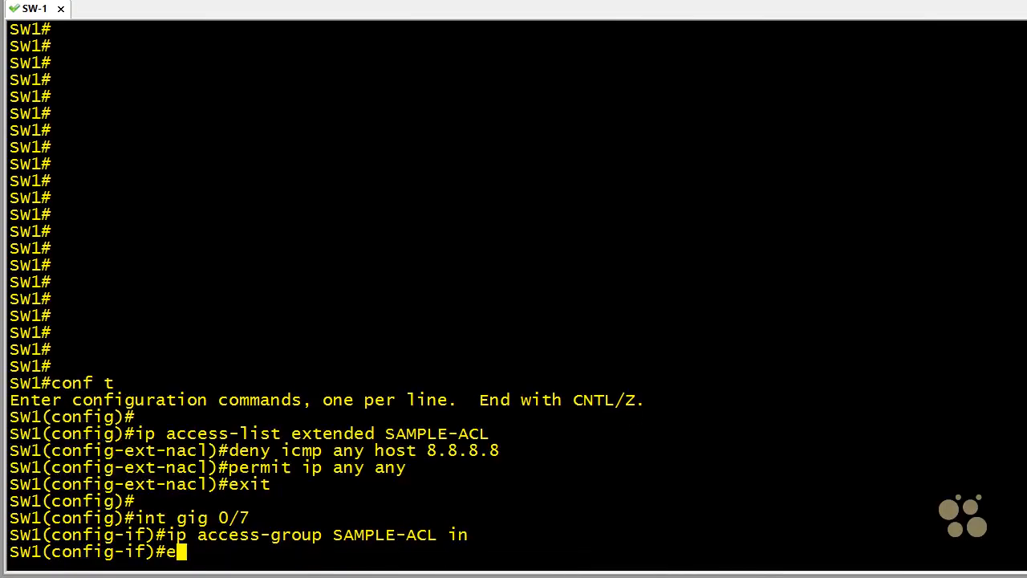
pyautogui.write('end')
pyautogui.press('Return')
pyautogui.press('Return')
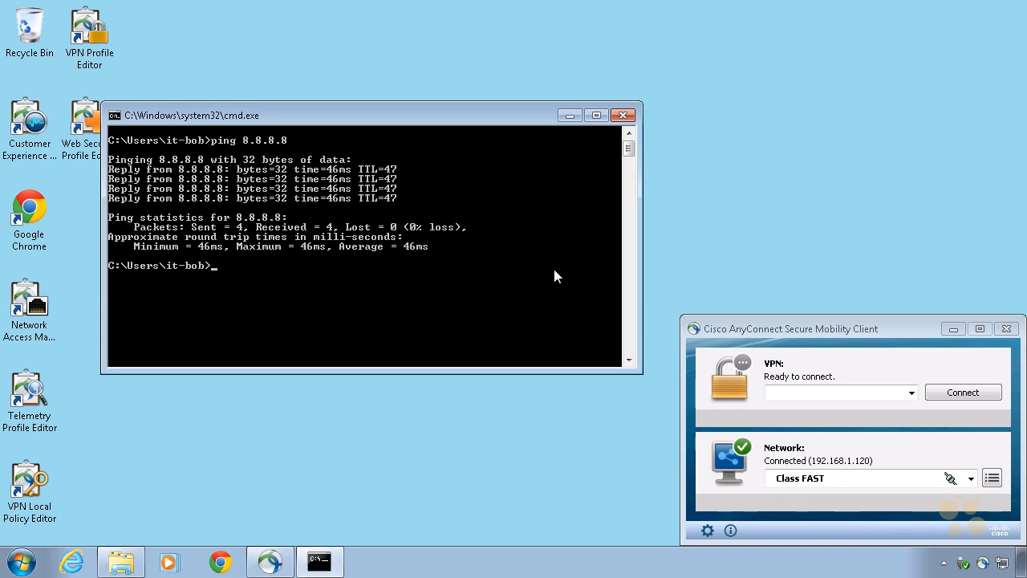
# Step: Switch back to the Windows client's command prompt and ping 8.8.8.8 again, followed by google.com
pyautogui.press('Up')
pyautogui.press('Up')
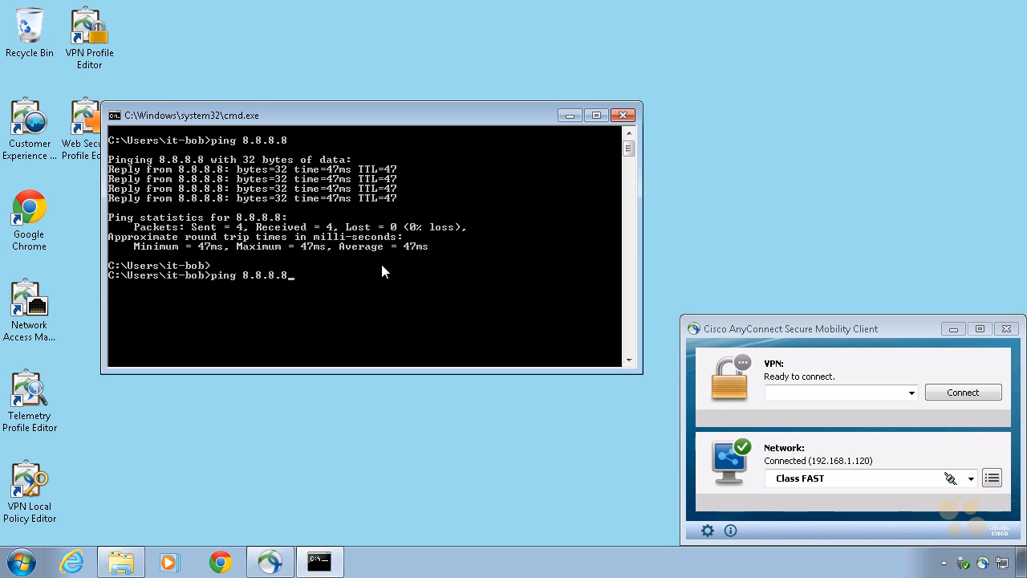
pyautogui.press('Return')
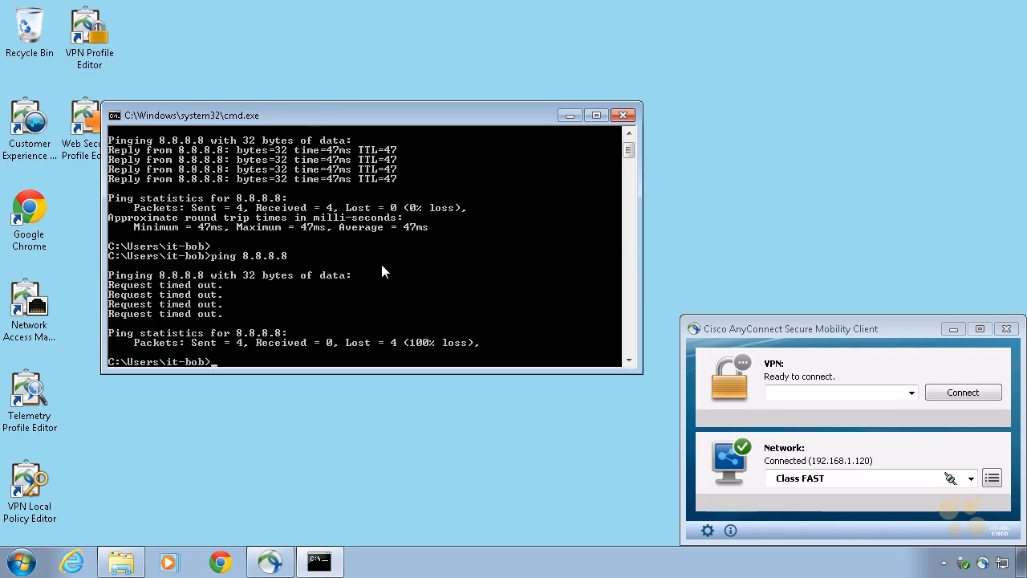
pyautogui.write('google.com')
pyautogui.press('Return')
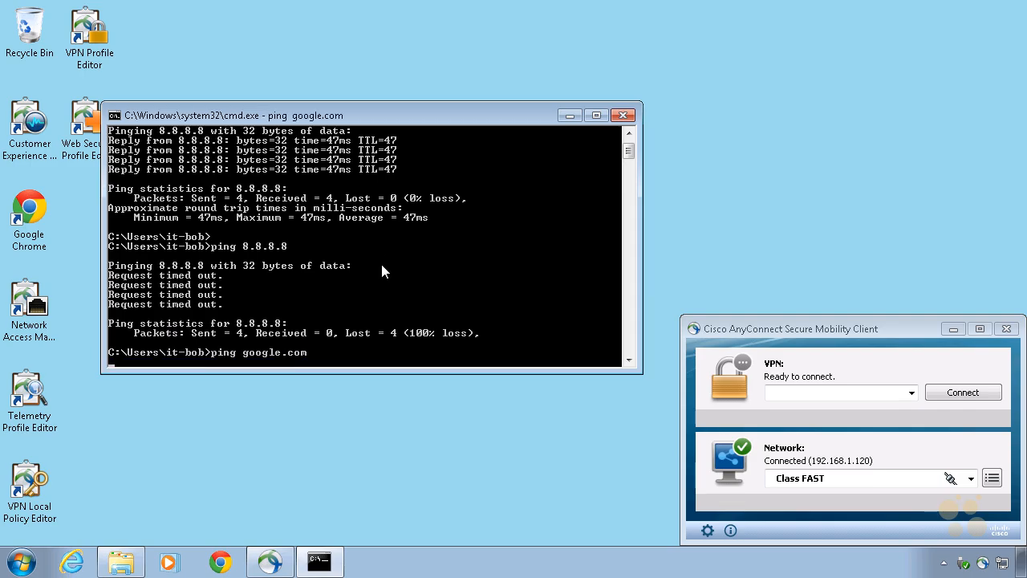
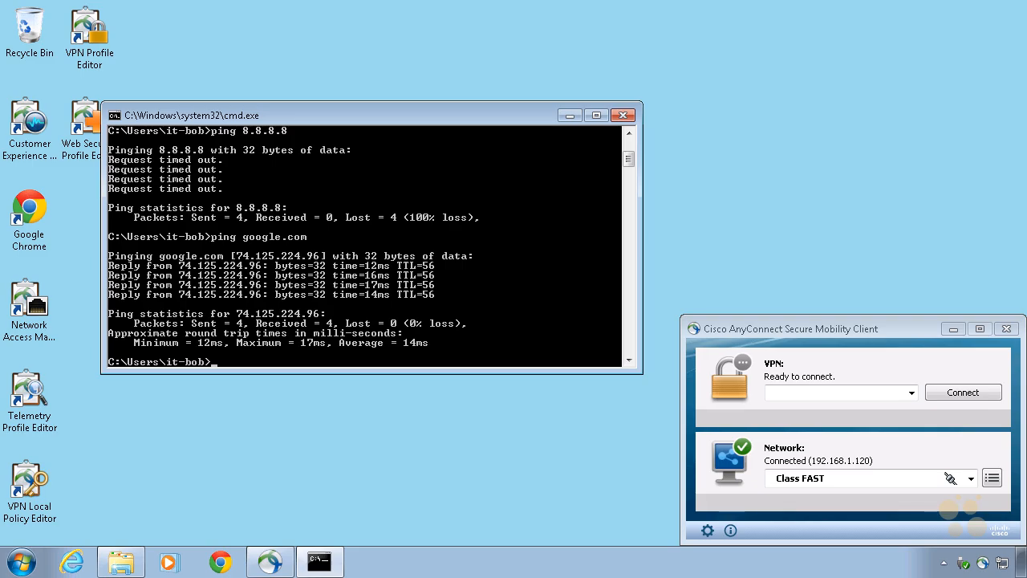
pyautogui.moveTo(764, 165)
pyautogui.mouseDown()
pyautogui.moveTo(743, 168)
pyautogui.moveTo(550, 301)
pyautogui.mouseUp()
pyautogui.moveTo(553, 279)
pyautogui.mouseDown()
pyautogui.moveTo(547, 304)
pyautogui.moveTo(584, 294)
pyautogui.mouseUp()
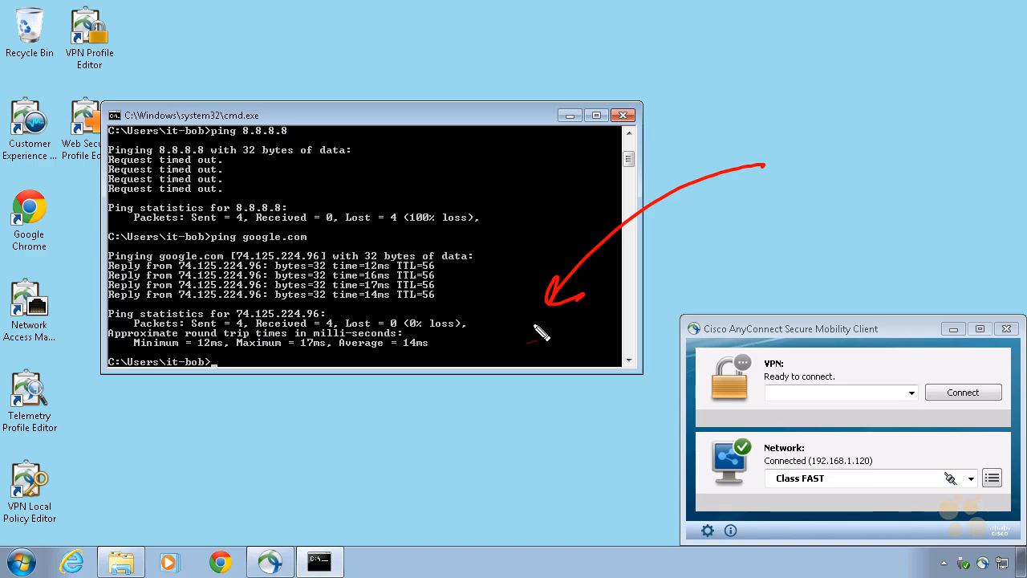
pyautogui.press('Escape')
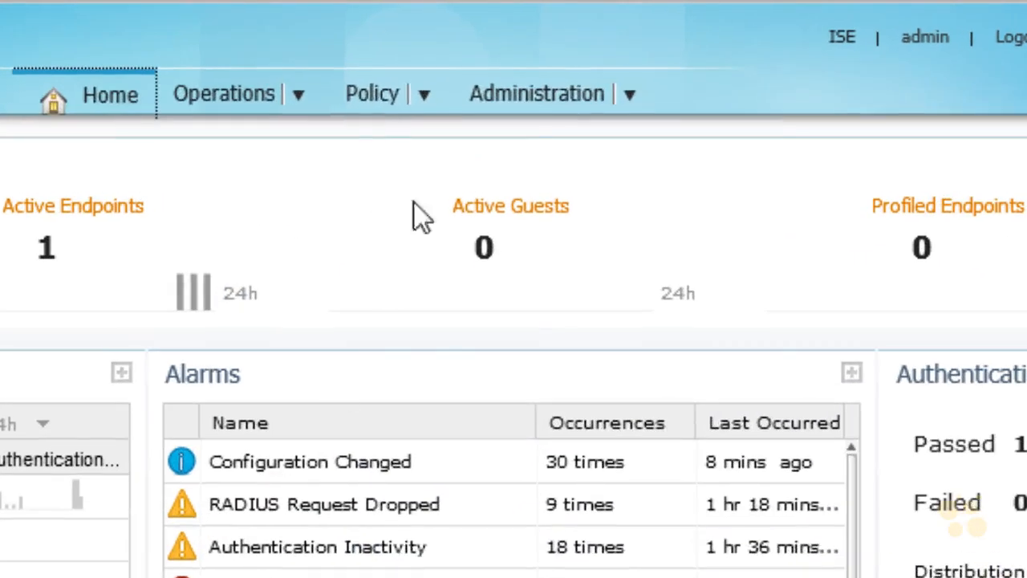
# Step: Switch to the ISE web interface, open the policy element results and expand the Downloadable ACLs under Authorization
pyautogui.moveTo(388, 105)
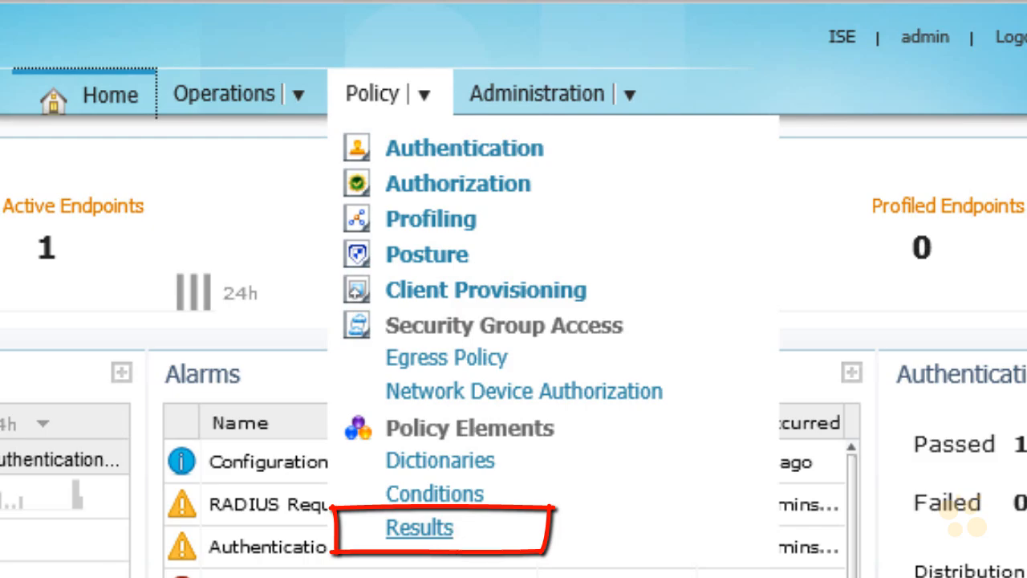
pyautogui.click(446, 529)
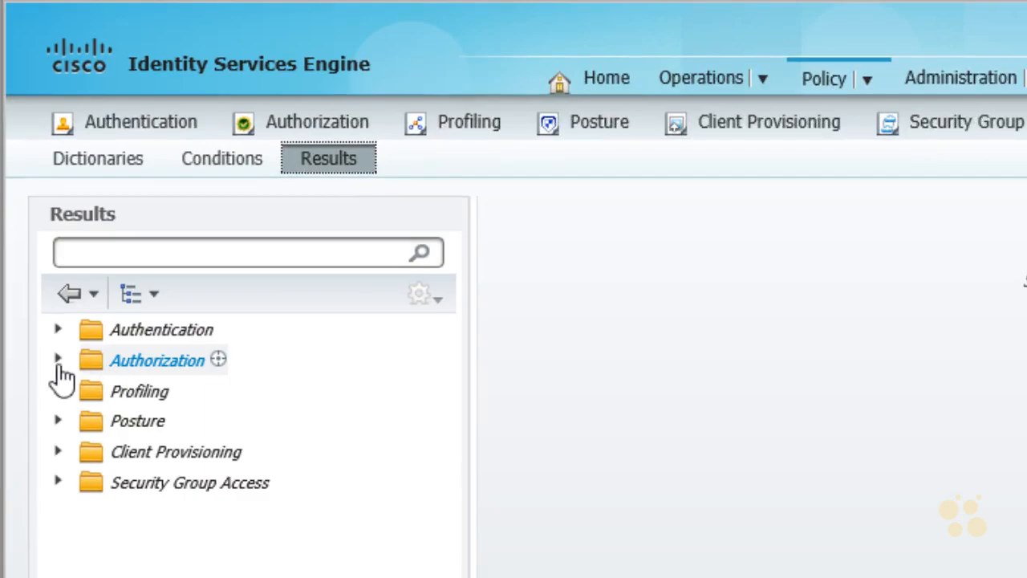
pyautogui.click(58, 360)
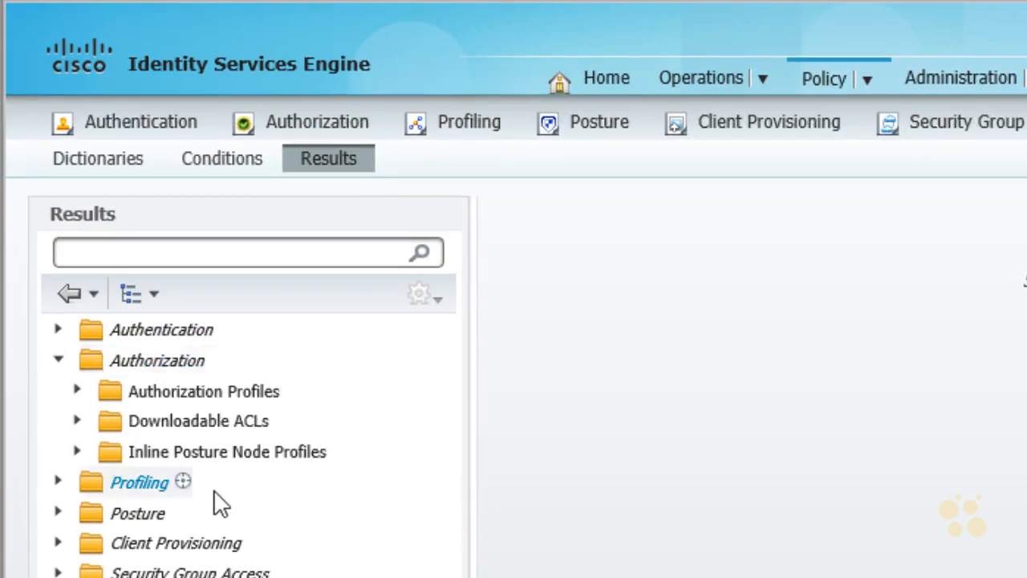
pyautogui.click(237, 429)
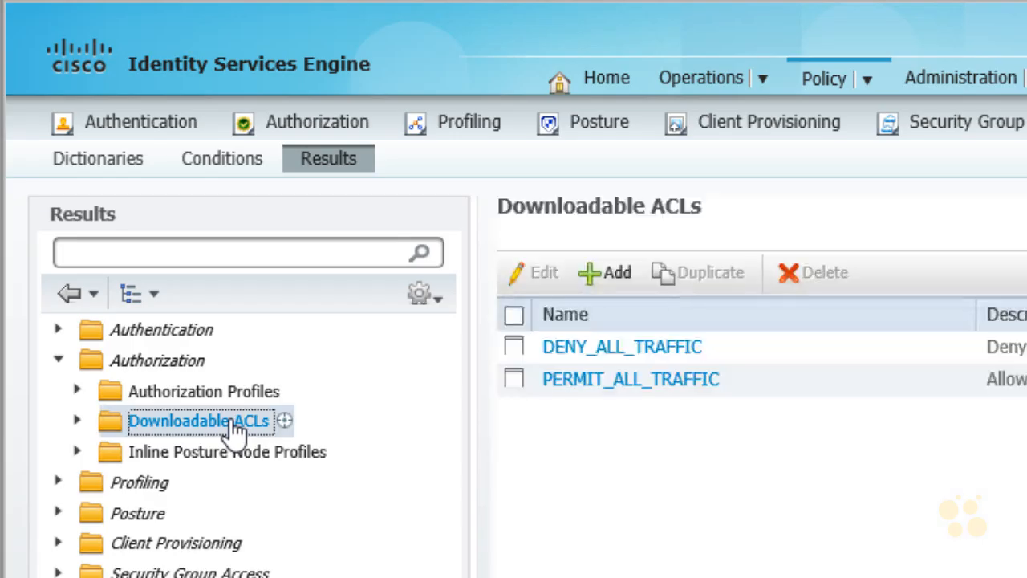
pyautogui.click(78, 422)
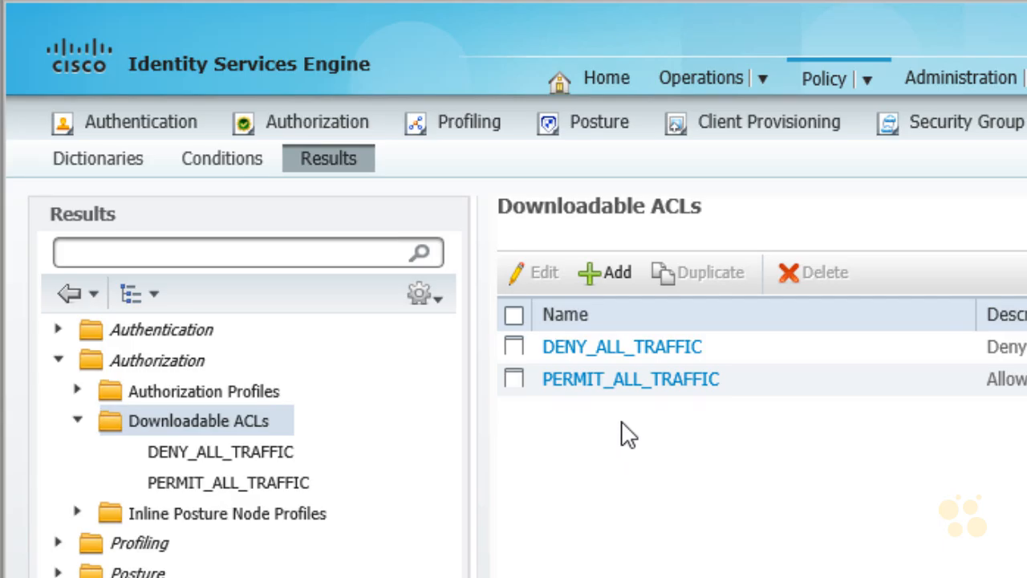
pyautogui.click(613, 290)
pyautogui.write('our-ACL')
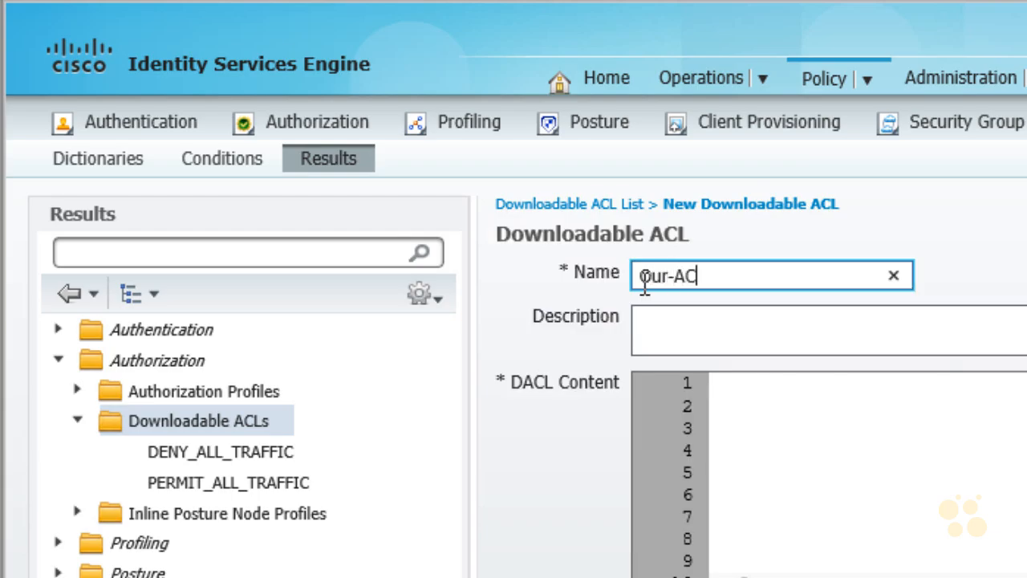
pyautogui.click(736, 427)
pyautogui.write('permit icmp any any')
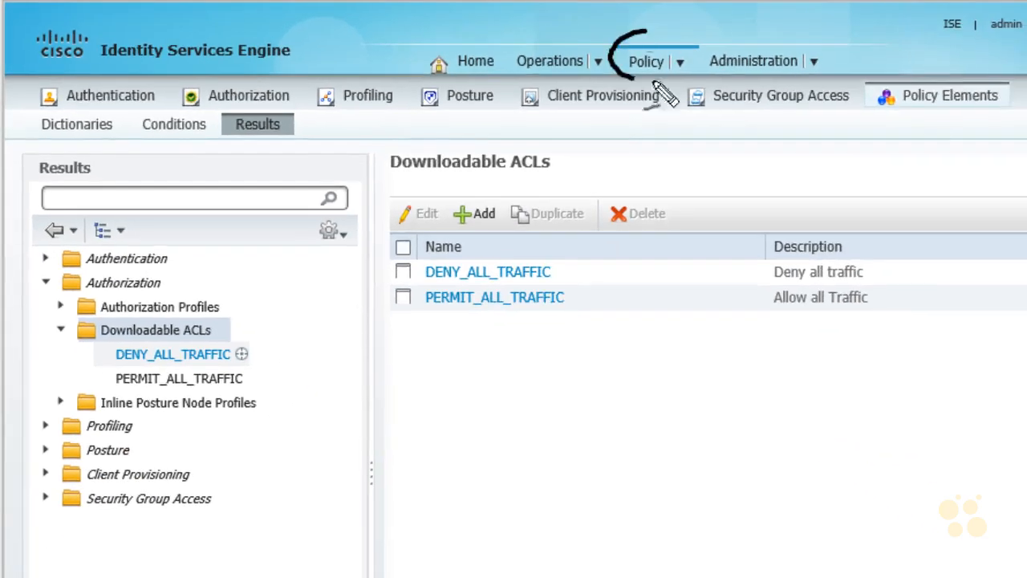
pyautogui.moveTo(895, 107)
pyautogui.mouseDown()
pyautogui.moveTo(1002, 82)
pyautogui.moveTo(929, 117)
pyautogui.mouseUp()
pyautogui.moveTo(245, 135)
pyautogui.mouseDown()
pyautogui.moveTo(259, 158)
pyautogui.moveTo(280, 131)
pyautogui.mouseUp()
pyautogui.moveTo(92, 348)
pyautogui.mouseDown()
pyautogui.moveTo(216, 346)
pyautogui.moveTo(234, 331)
pyautogui.moveTo(144, 287)
pyautogui.moveTo(189, 324)
pyautogui.moveTo(216, 328)
pyautogui.mouseUp()
pyautogui.moveTo(264, 249)
pyautogui.mouseDown()
pyautogui.moveTo(229, 284)
pyautogui.moveTo(251, 283)
pyautogui.mouseUp()
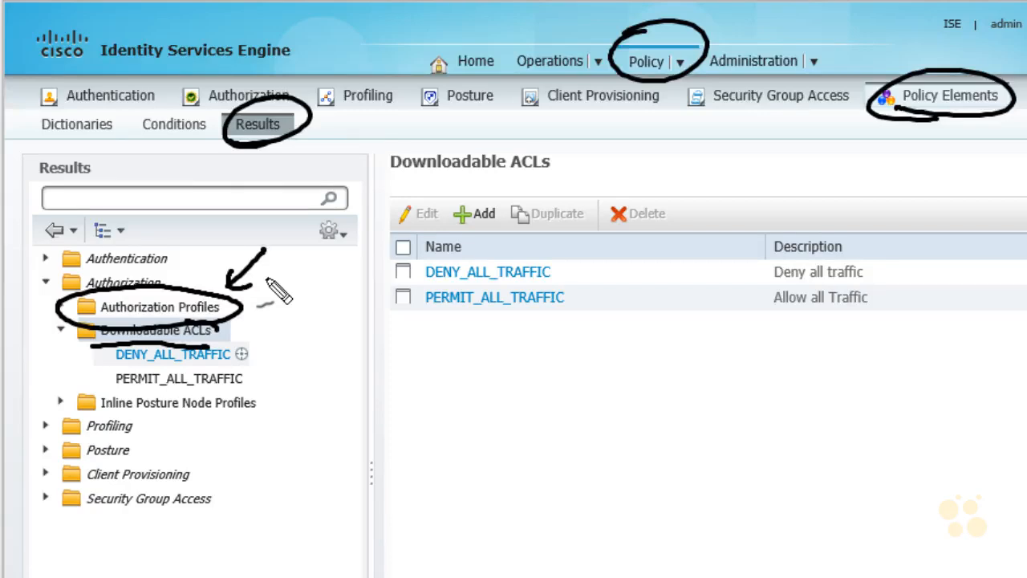
# Step: Collapse the Downloadable ACLs, then open and expand the standard Authorization Profiles
pyautogui.click(60, 330)
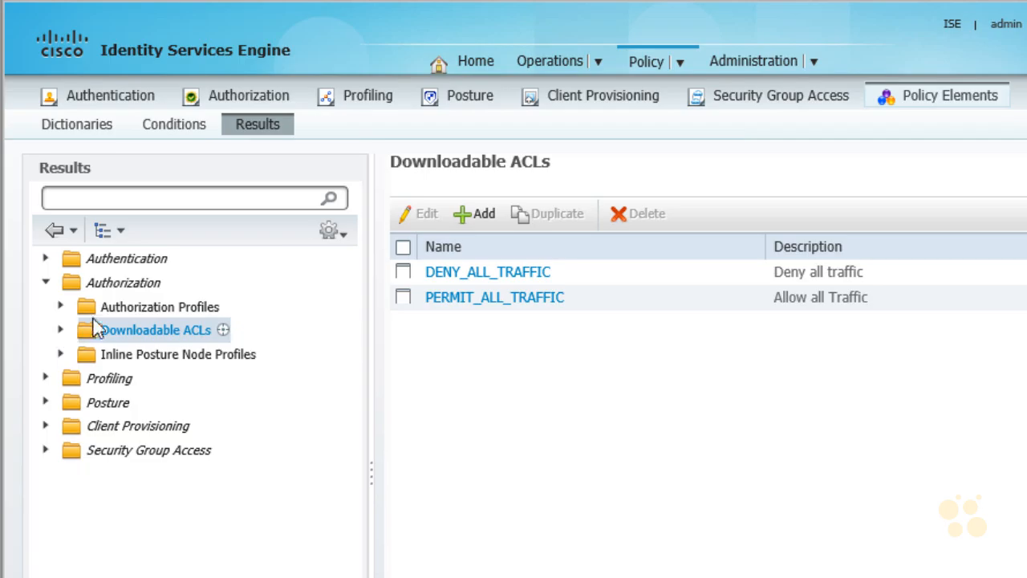
pyautogui.click(133, 313)
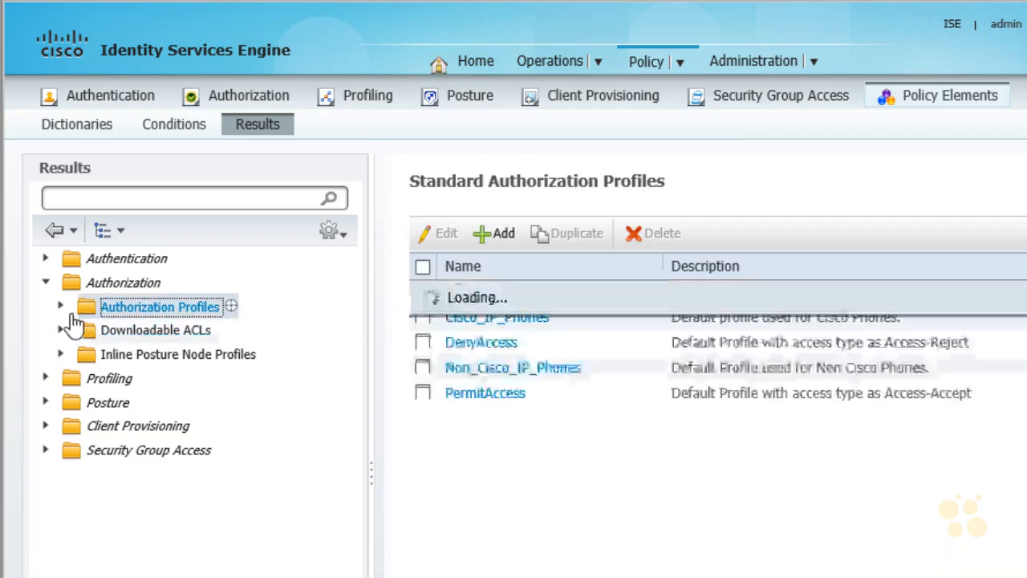
pyautogui.click(61, 307)
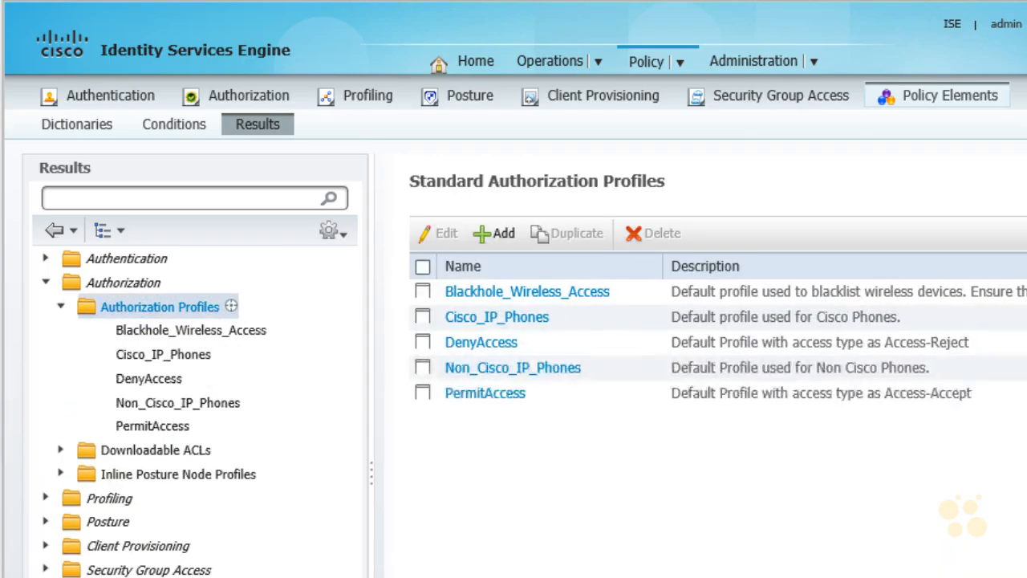
pyautogui.moveTo(213, 467); pyautogui.dragTo(195, 473)
pyautogui.moveTo(478, 416)
pyautogui.mouseDown()
pyautogui.moveTo(553, 393)
pyautogui.moveTo(493, 421)
pyautogui.mouseUp()
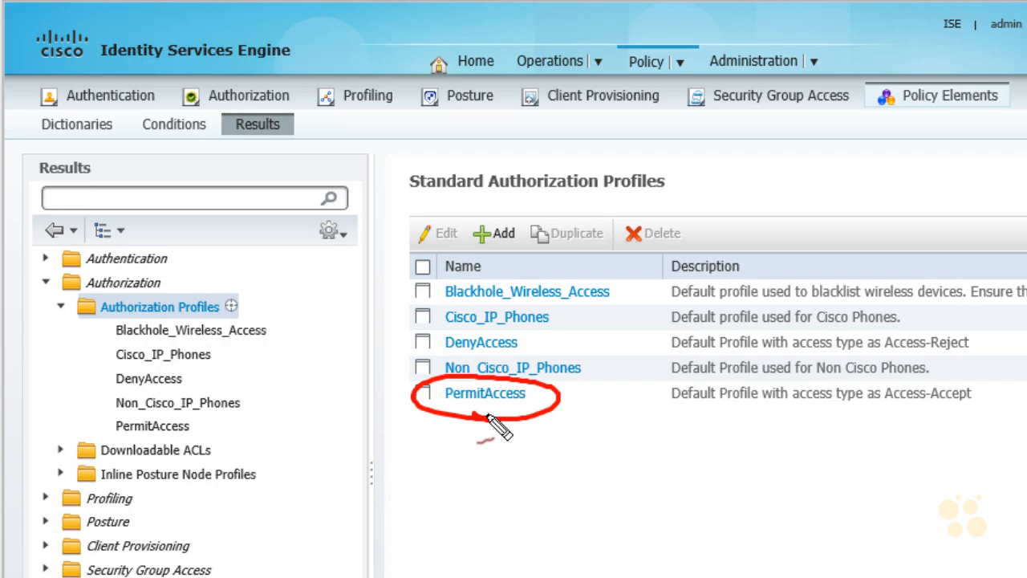
pyautogui.moveTo(573, 39)
pyautogui.mouseDown()
pyautogui.moveTo(595, 77)
pyautogui.moveTo(552, 33)
pyautogui.mouseUp()
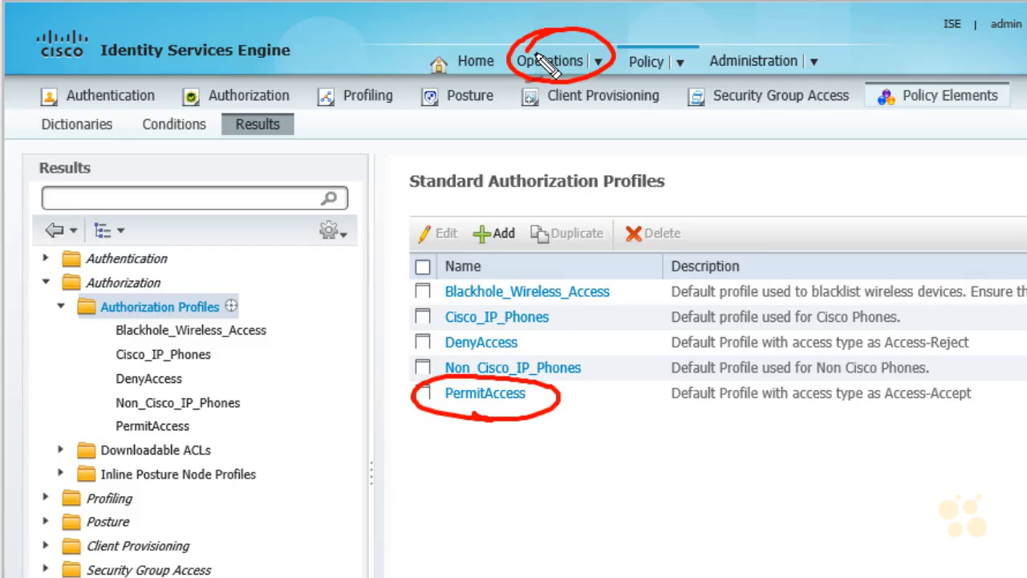
pyautogui.moveTo(435, 471); pyautogui.dragTo(477, 411)
pyautogui.moveTo(446, 426); pyautogui.dragTo(475, 441)
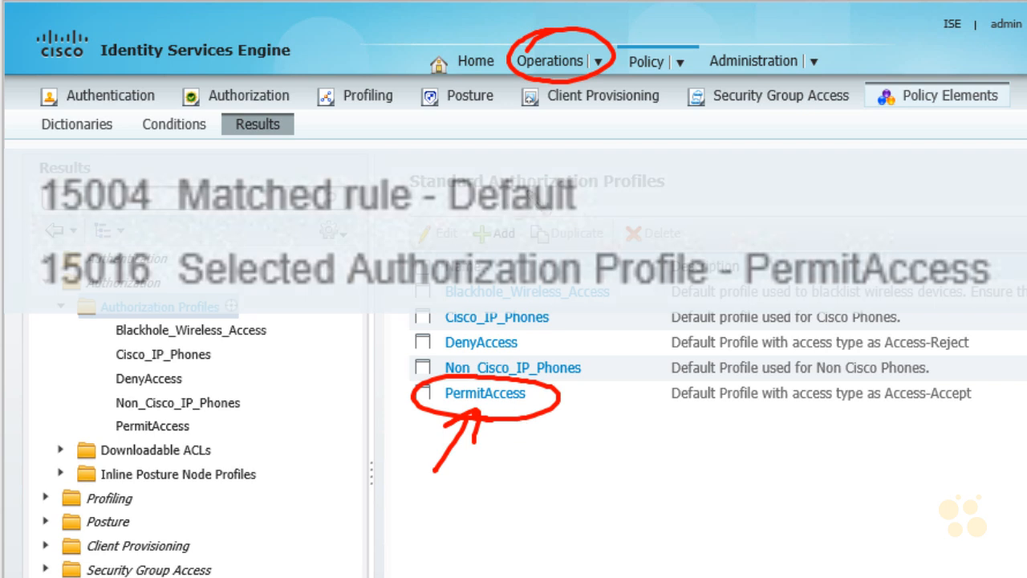
pyautogui.moveTo(644, 439)
pyautogui.mouseDown()
pyautogui.moveTo(573, 414)
pyautogui.moveTo(561, 447)
pyautogui.mouseUp()
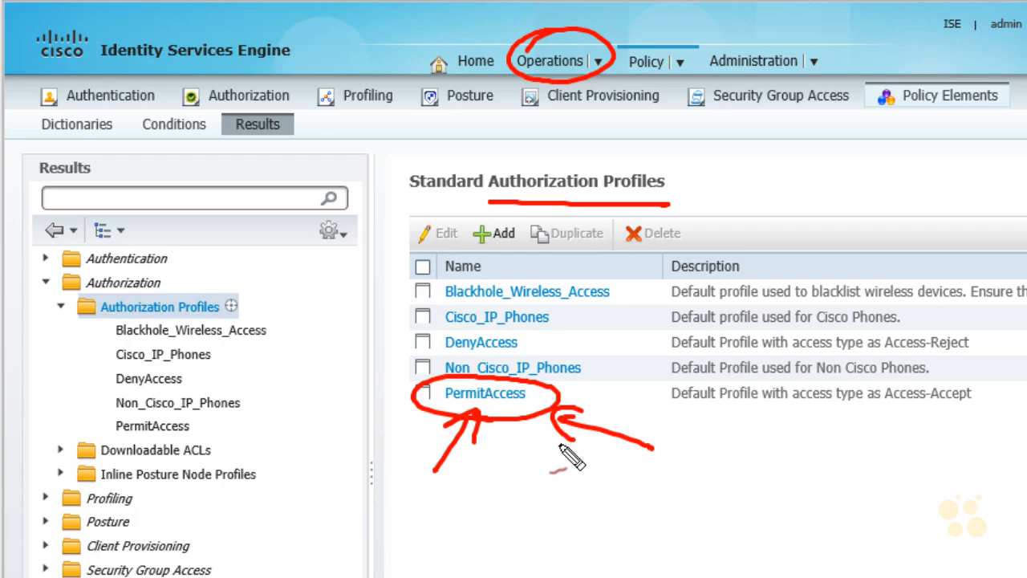
pyautogui.press('Escape')
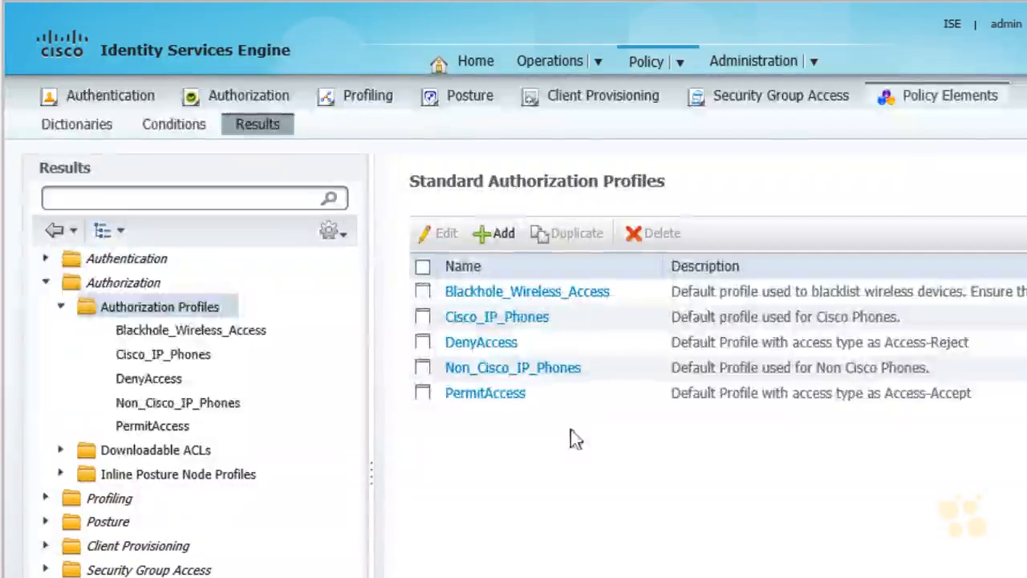
# Step: Start a new authorization profile and enter Our_Author_Profile as both its name and its description
pyautogui.click(499, 235)
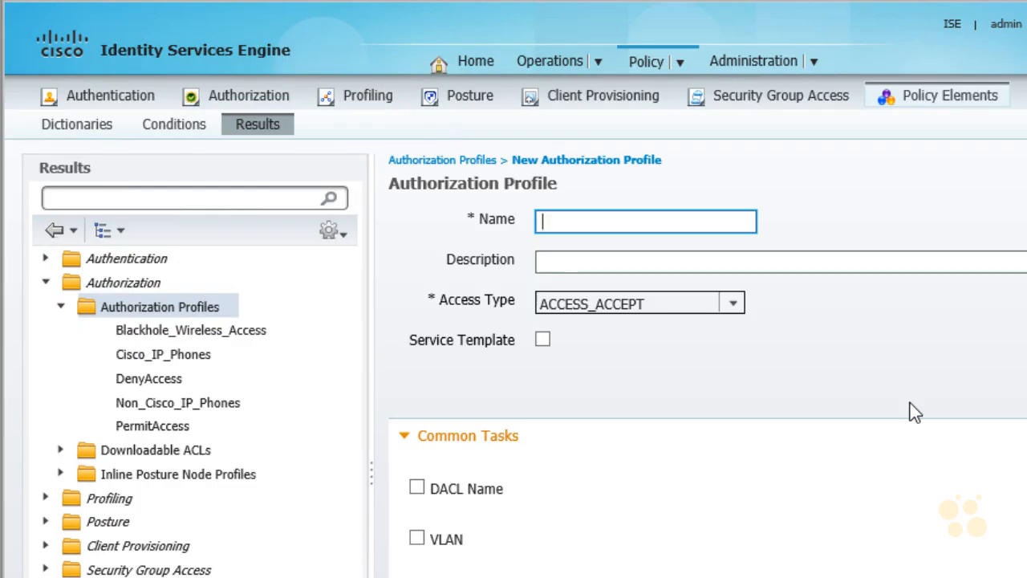
pyautogui.write('Our_Author_Profile')
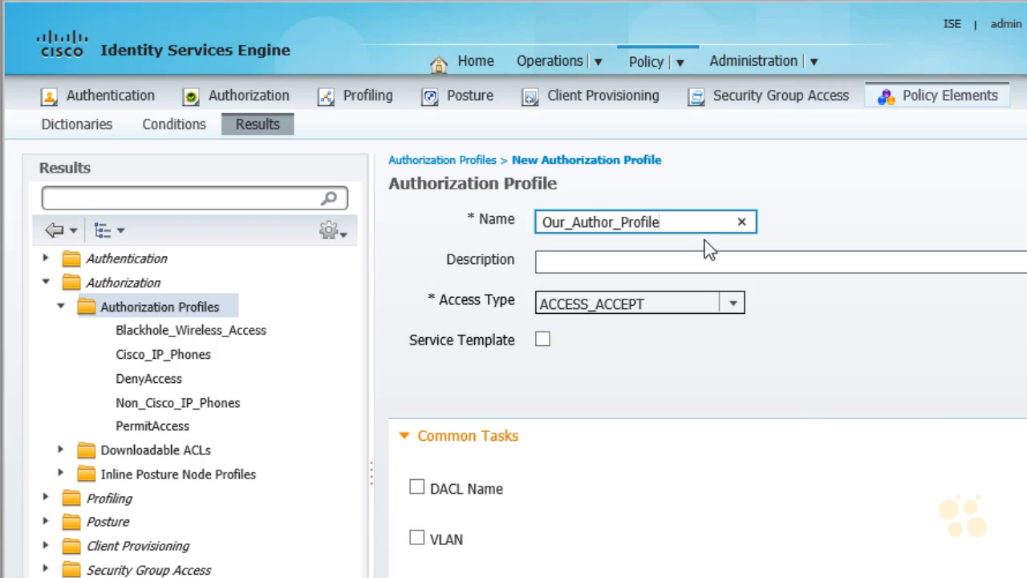
pyautogui.moveTo(685, 221); pyautogui.dragTo(502, 211)
pyautogui.hotkey('ctrl', 'c')
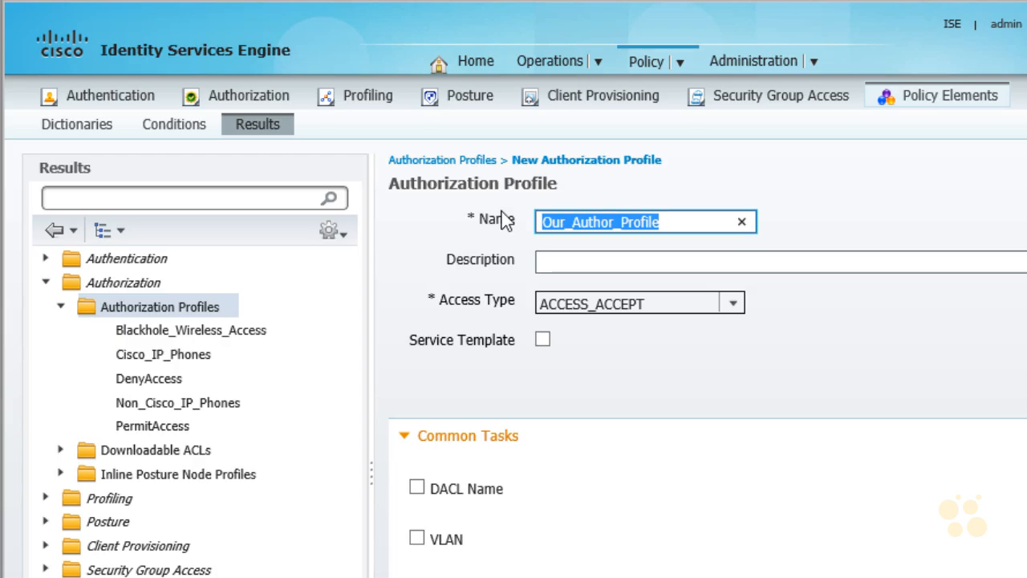
pyautogui.click(571, 262)
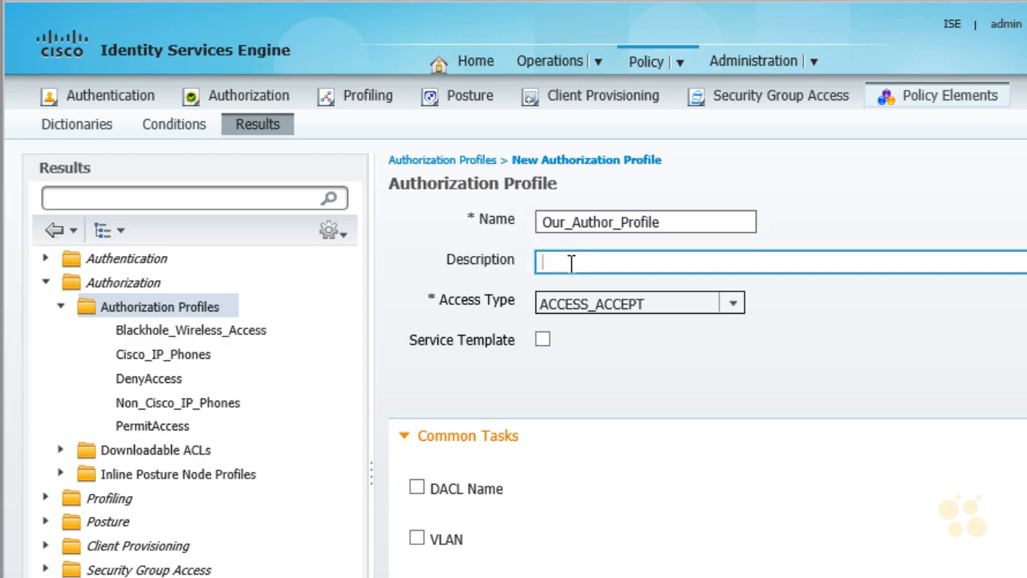
pyautogui.hotkey('ctrl', 'v')
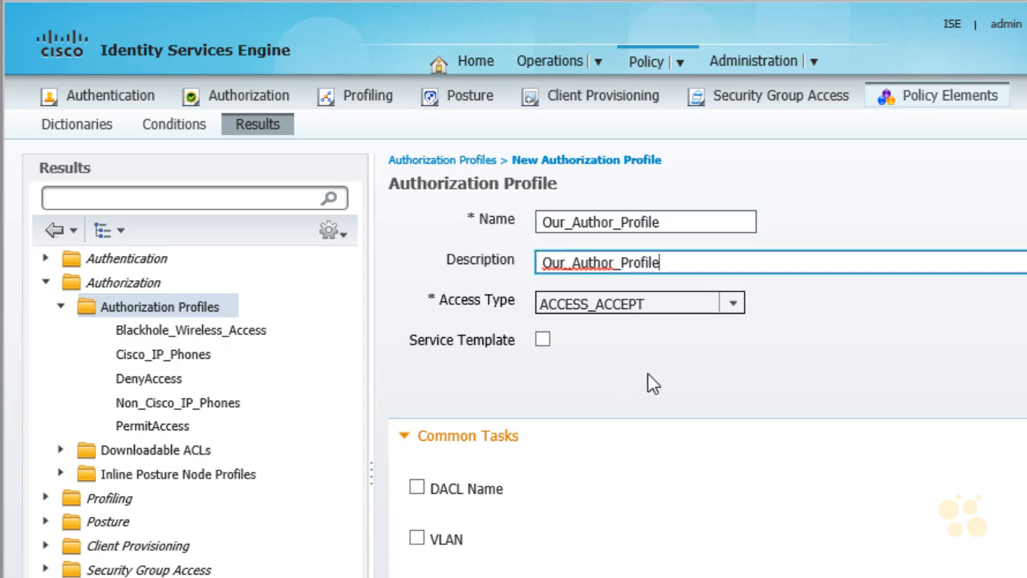
# Step: Set the profile's access type to ACCESS_ACCEPT and enable the DACL name task with PERMIT_ALL_TRAFFIC
pyautogui.click(733, 306)
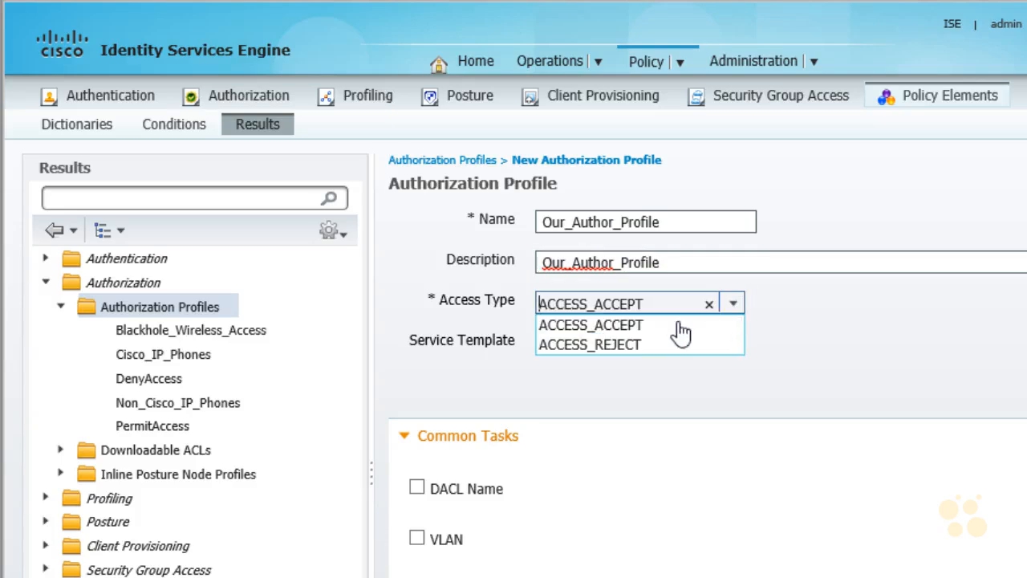
pyautogui.click(633, 325)
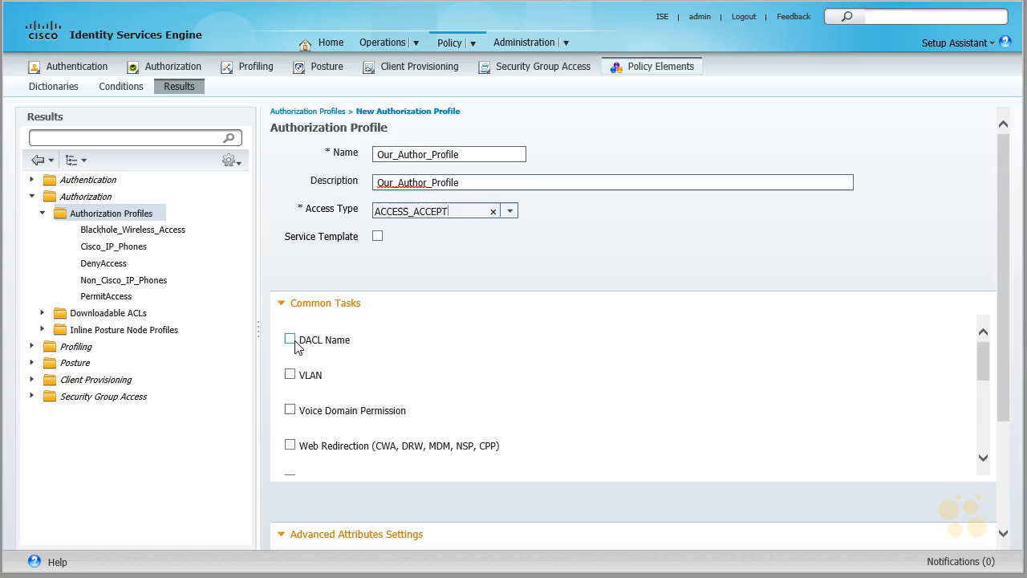
pyautogui.click(290, 340)
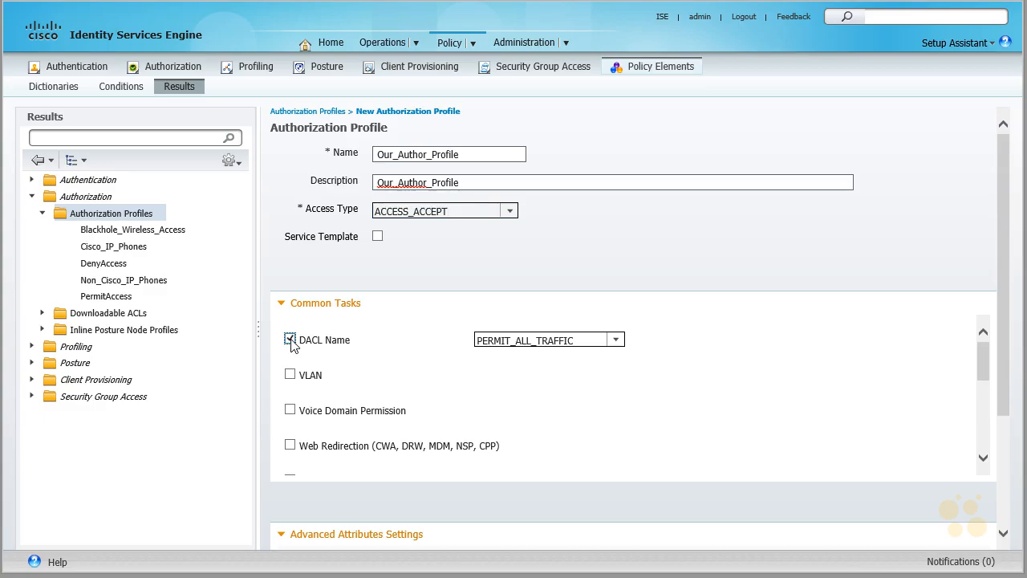
pyautogui.click(616, 343)
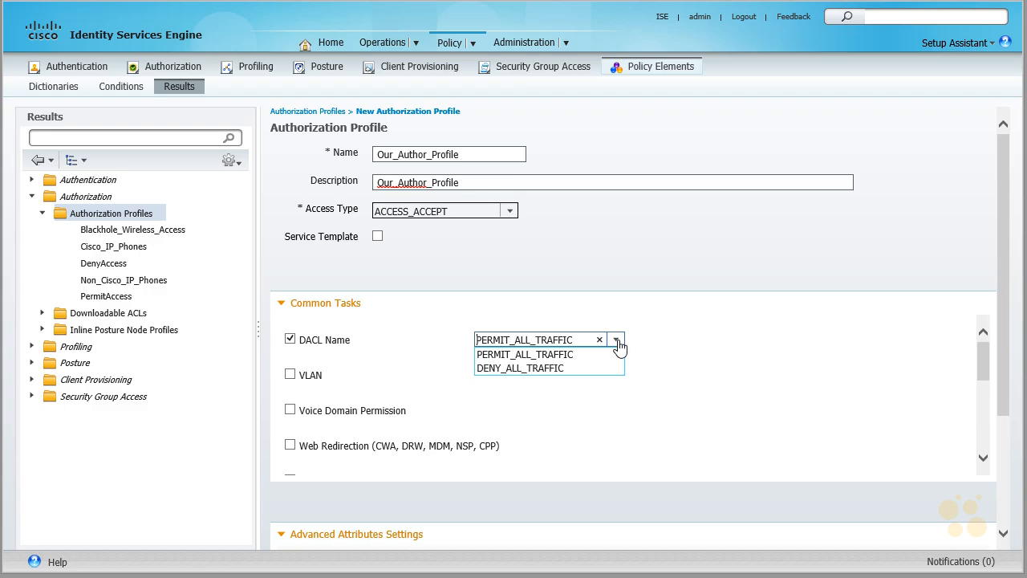
pyautogui.click(557, 358)
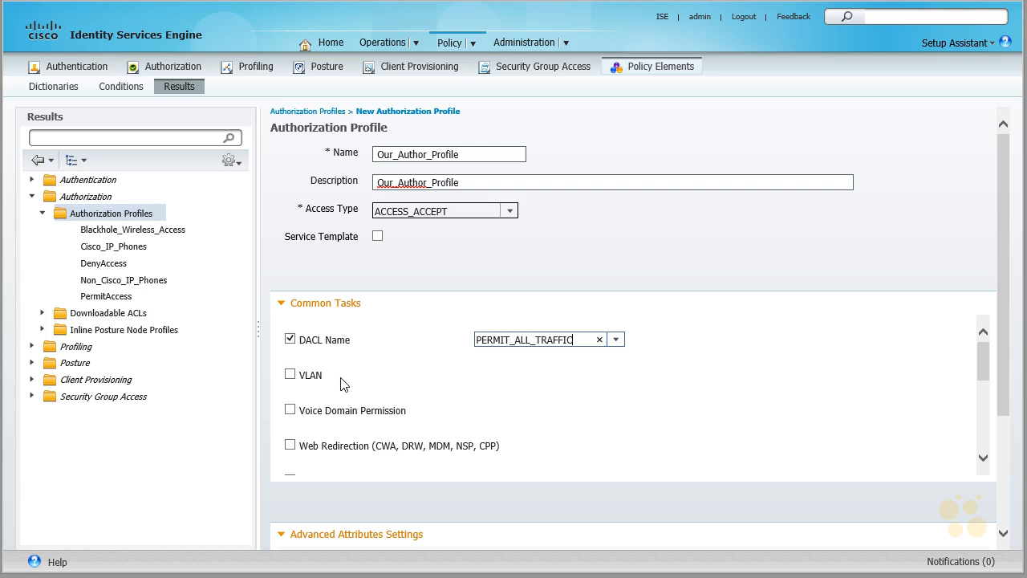
# Step: Enable the VLAN task for the profile and set its ID/Name to 1
pyautogui.click(290, 374)
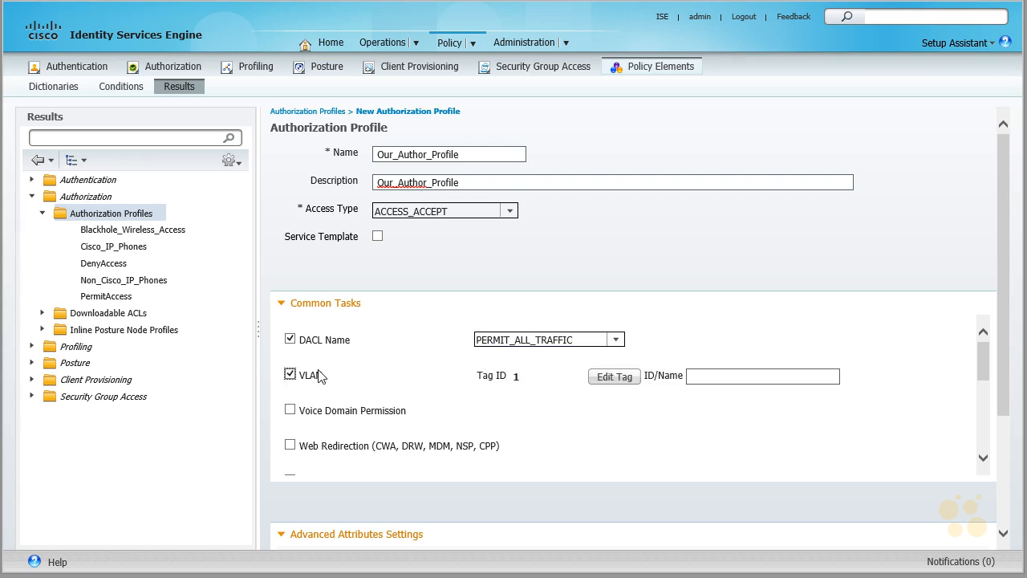
pyautogui.click(718, 376)
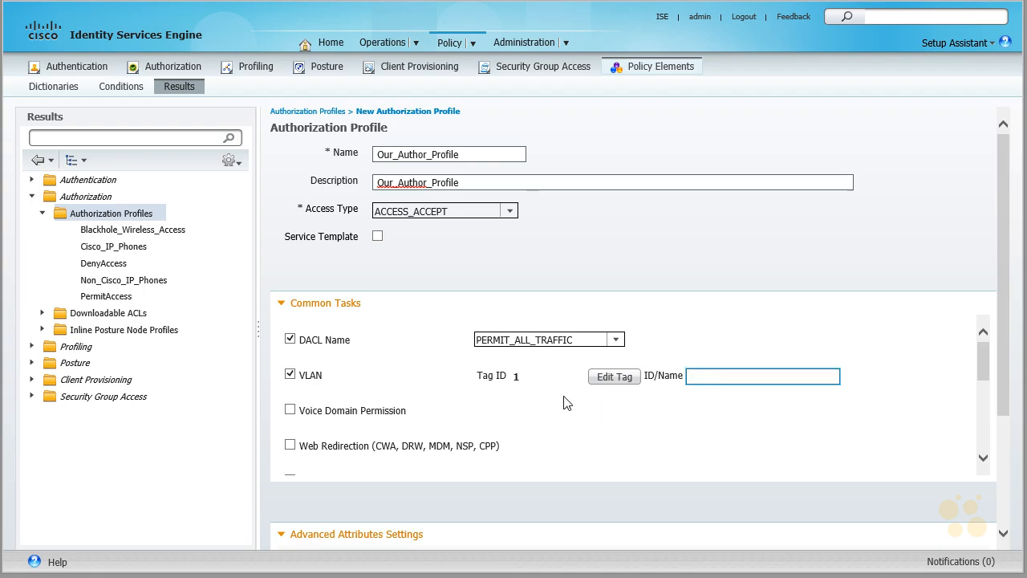
pyautogui.write('1')
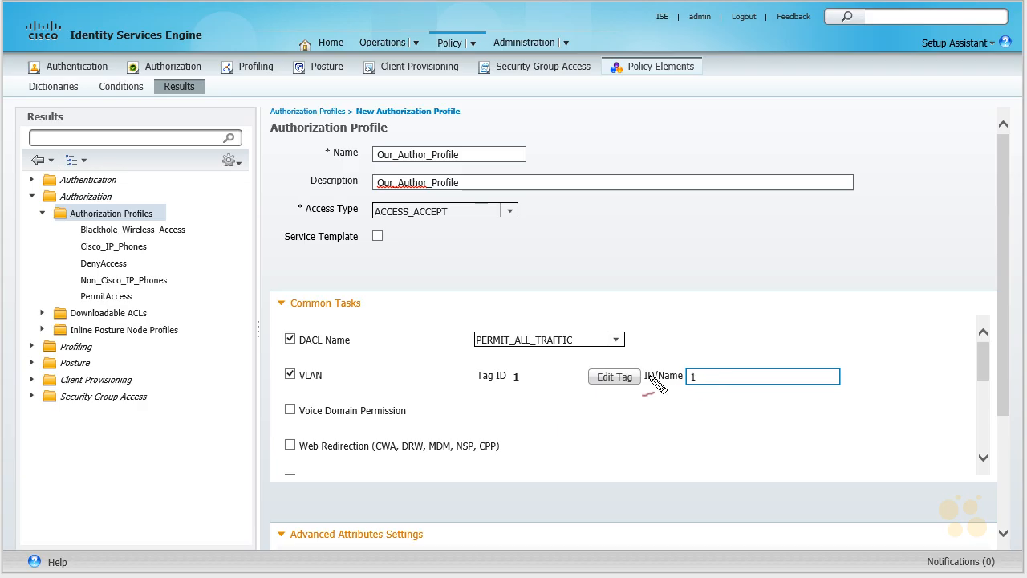
pyautogui.moveTo(712, 325)
pyautogui.mouseDown()
pyautogui.moveTo(703, 353)
pyautogui.moveTo(717, 346)
pyautogui.mouseUp()
pyautogui.moveTo(671, 412)
pyautogui.mouseDown()
pyautogui.moveTo(688, 392)
pyautogui.moveTo(687, 400)
pyautogui.mouseUp()
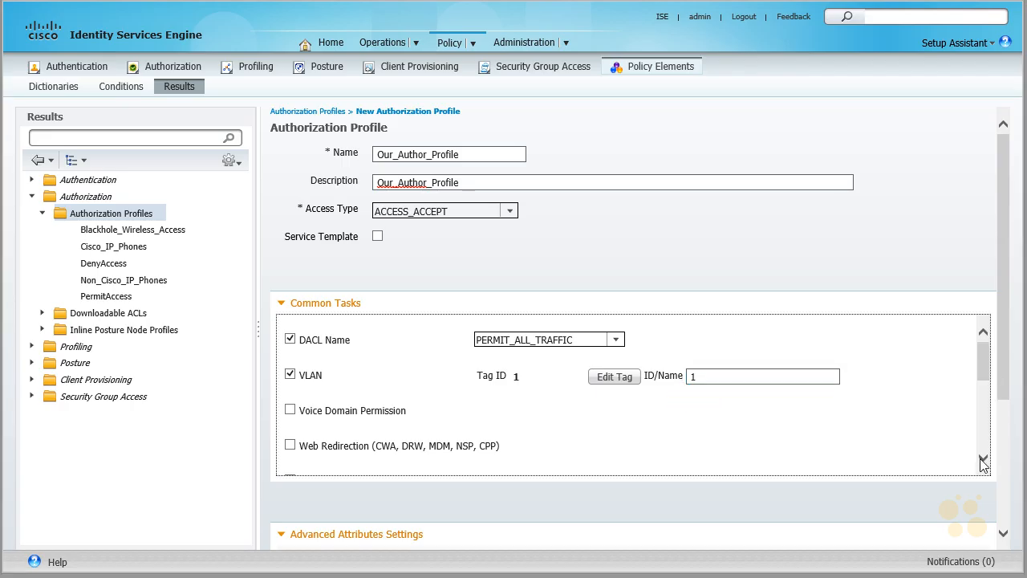
# Step: Review the remaining common tasks of the new profile and its resulting attributes details
pyautogui.click(983, 461)
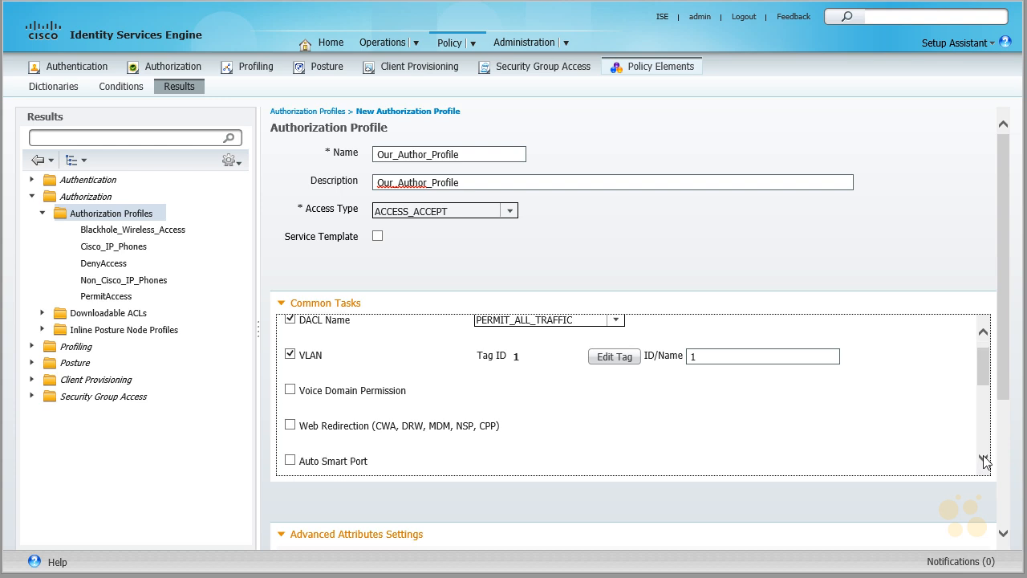
pyautogui.click(984, 460)
pyautogui.click(984, 461)
pyautogui.click(984, 461)
pyautogui.click(983, 461)
pyautogui.click(984, 461)
pyautogui.click(984, 460)
pyautogui.click(984, 461)
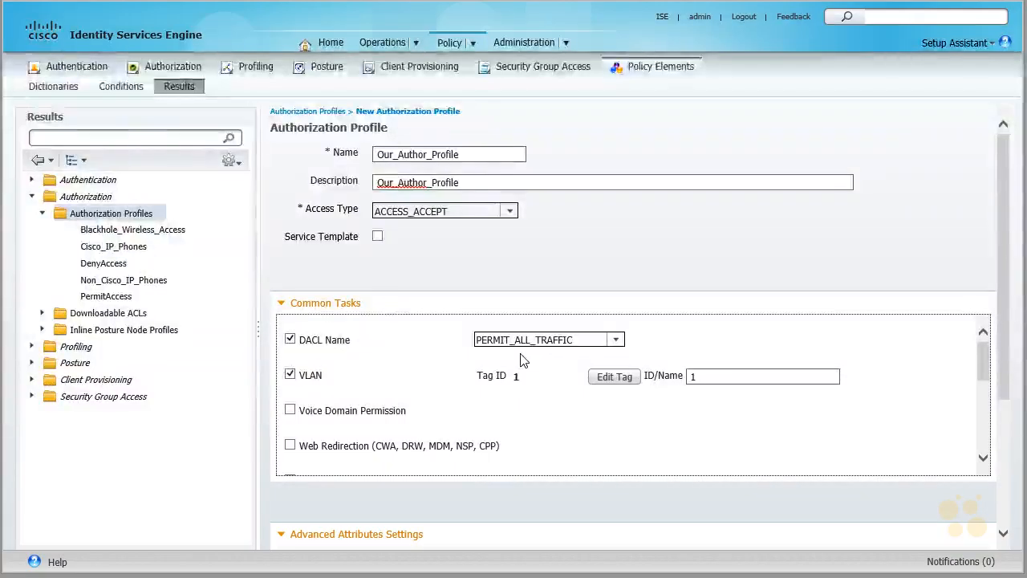
pyautogui.moveTo(1003, 321); pyautogui.dragTo(1003, 430)
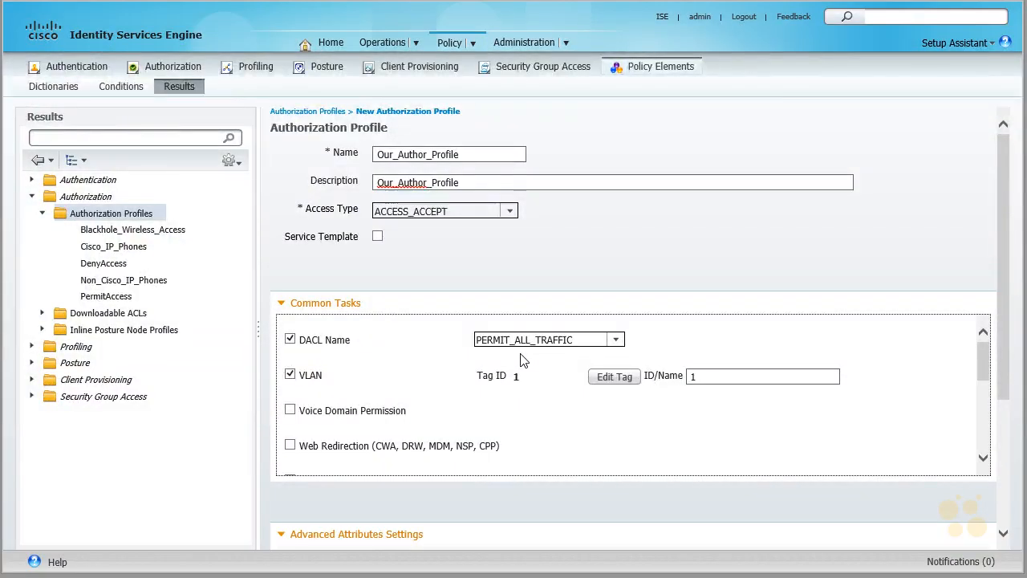
pyautogui.scroll(-1, 815, 273)
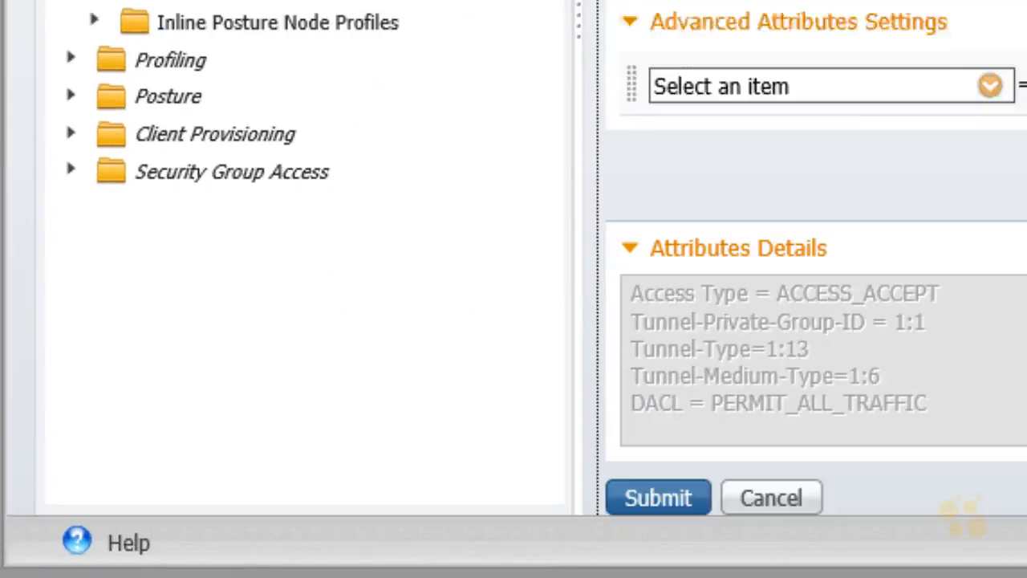
# Step: Submit the new authorization profile Our_Author_Profile
pyautogui.click(670, 501)
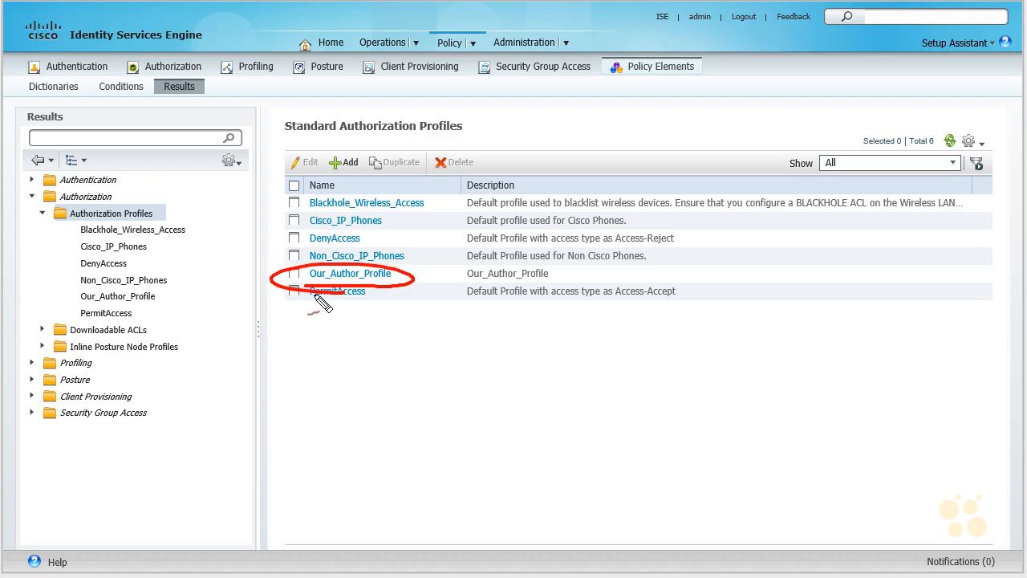
pyautogui.moveTo(430, 61)
pyautogui.mouseDown()
pyautogui.moveTo(417, 58)
pyautogui.moveTo(448, 62)
pyautogui.mouseUp()
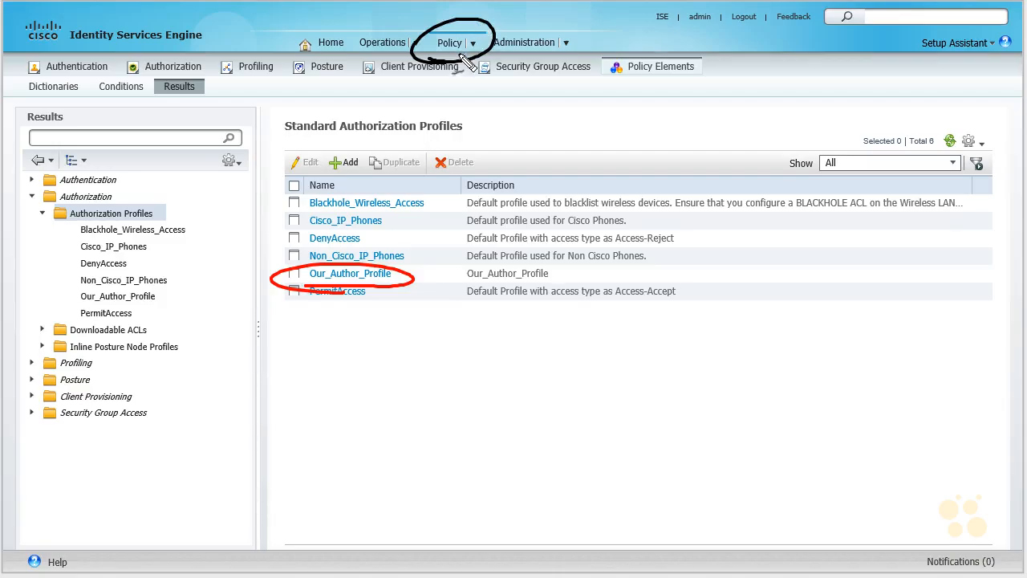
# Step: Open the Authorization policy page
pyautogui.moveTo(447, 46)
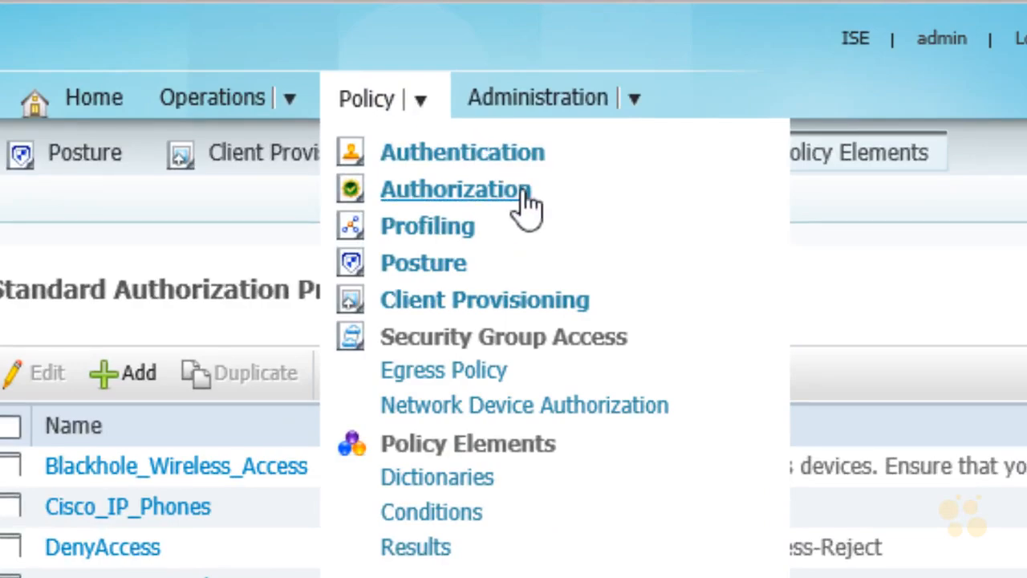
pyautogui.hotkey('ctrl', 'shift', 'd')
pyautogui.moveTo(506, 233); pyautogui.dragTo(533, 228)
pyautogui.moveTo(377, 575)
pyautogui.mouseDown()
pyautogui.moveTo(405, 525)
pyautogui.moveTo(387, 574)
pyautogui.mouseUp()
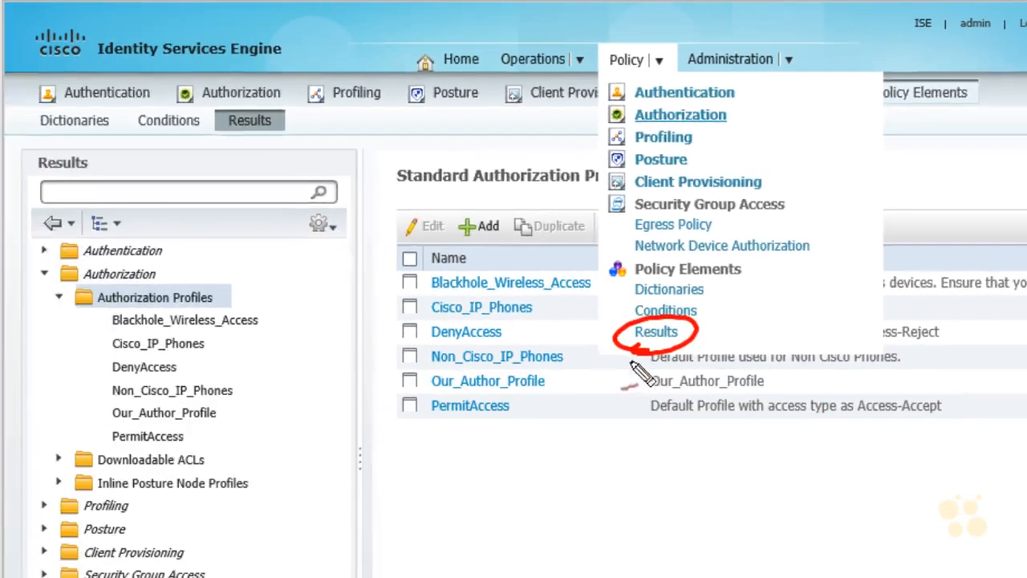
pyautogui.moveTo(642, 377)
pyautogui.mouseDown()
pyautogui.moveTo(248, 280)
pyautogui.moveTo(249, 291)
pyautogui.mouseUp()
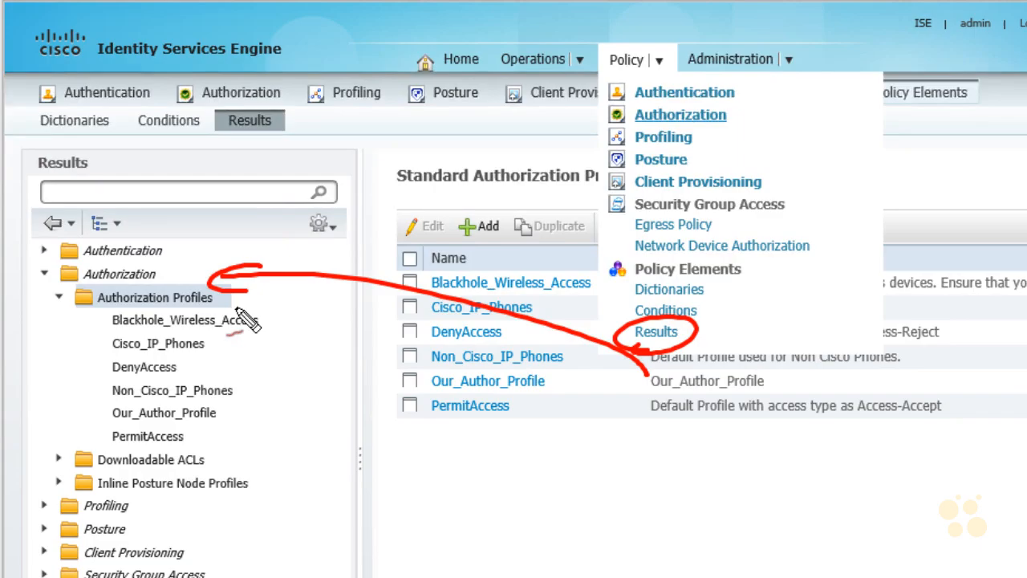
pyautogui.moveTo(648, 346); pyautogui.dragTo(269, 467)
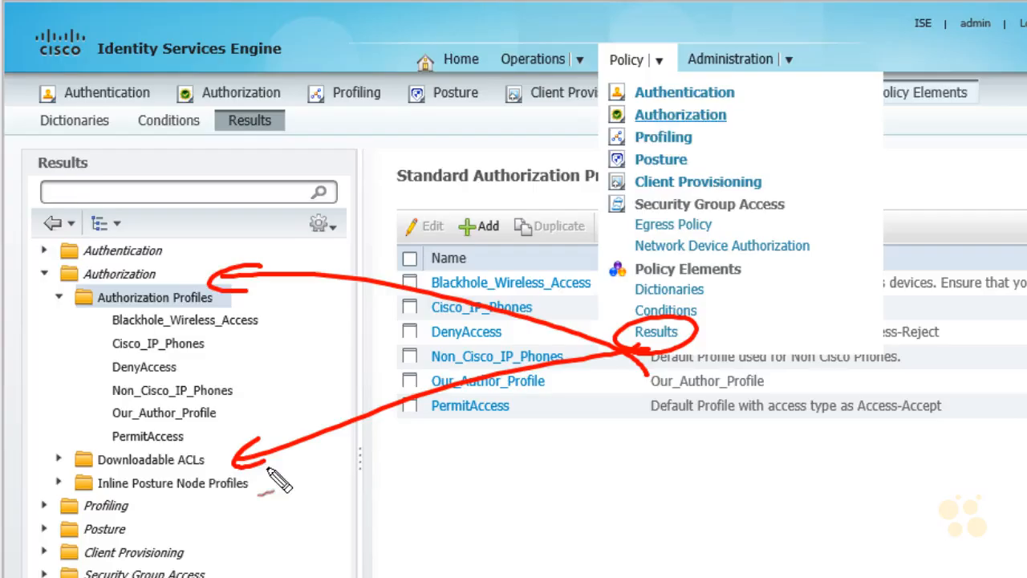
pyautogui.moveTo(639, 127)
pyautogui.mouseDown()
pyautogui.moveTo(733, 107)
pyautogui.moveTo(640, 130)
pyautogui.mouseUp()
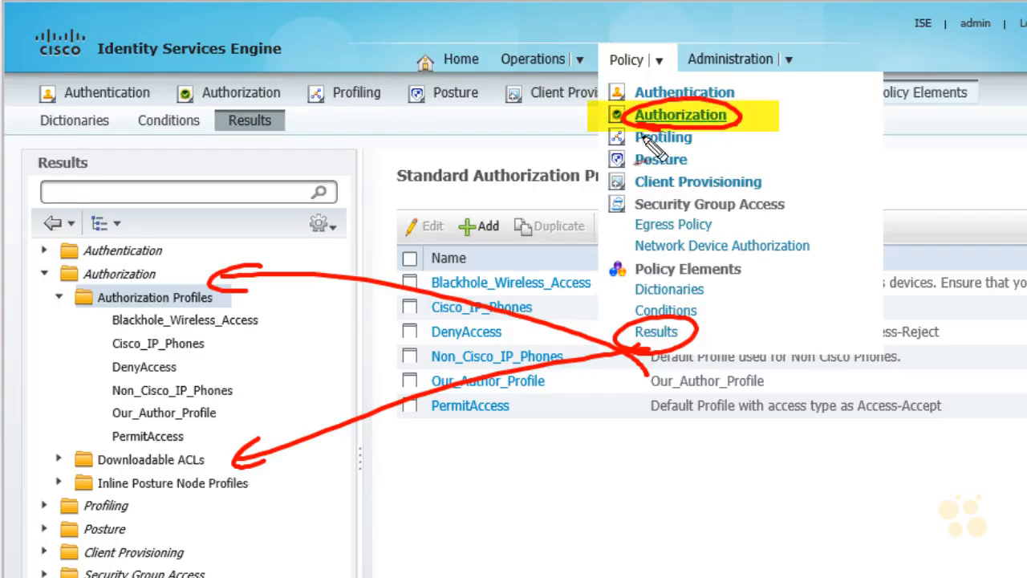
pyautogui.moveTo(794, 81)
pyautogui.mouseDown()
pyautogui.moveTo(758, 107)
pyautogui.moveTo(778, 112)
pyautogui.mouseUp()
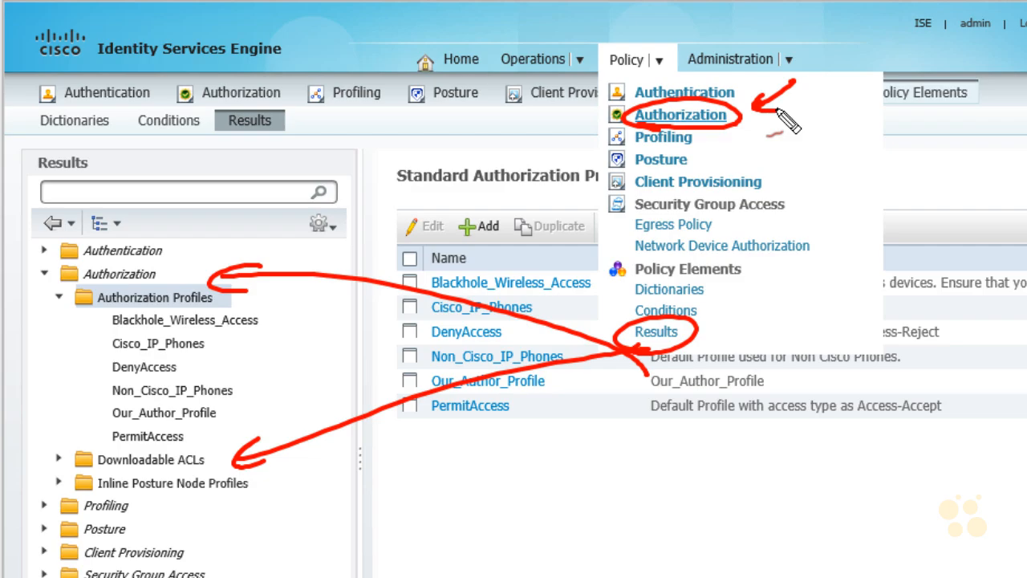
pyautogui.press('Escape')
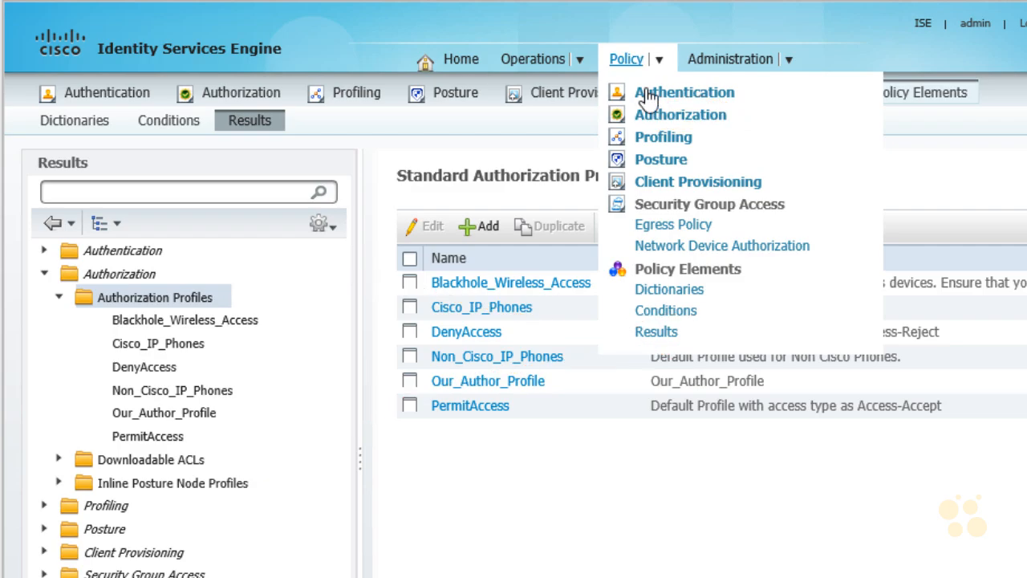
pyautogui.click(714, 118)
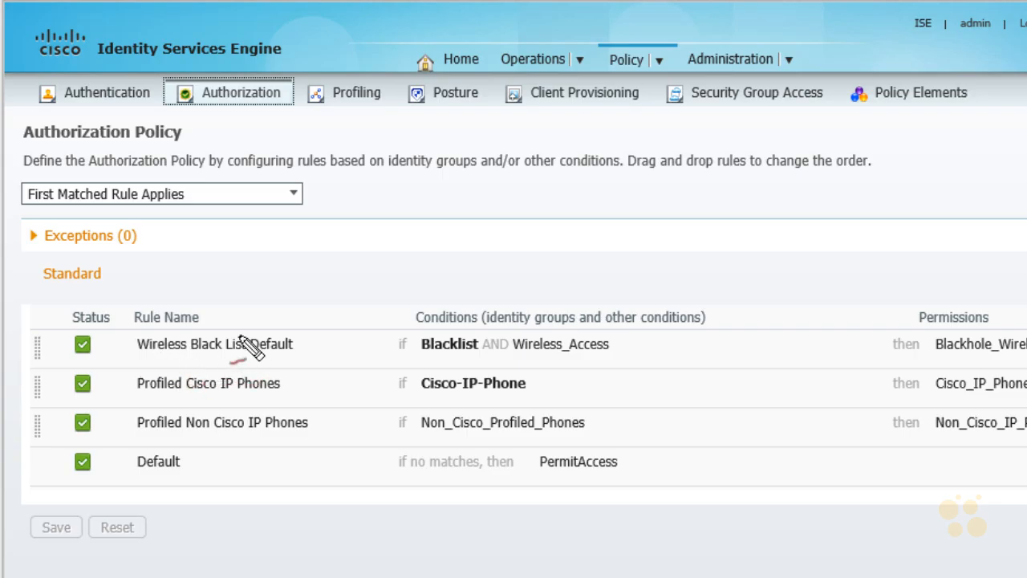
# Step: Examine the conditions and permissions of the standard authorization rules, from Wireless Black List Default down to Default
pyautogui.moveTo(425, 360); pyautogui.dragTo(472, 361)
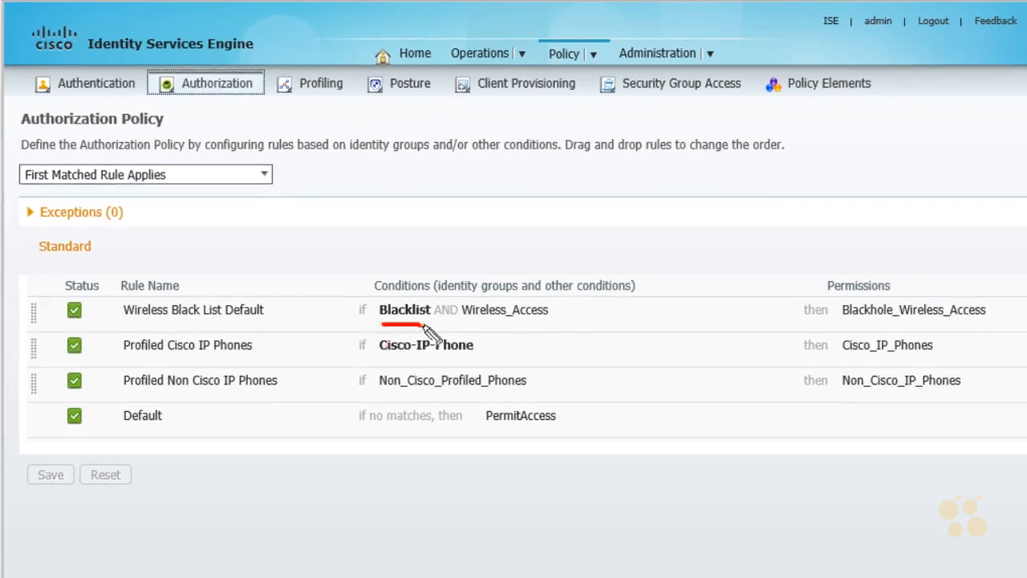
pyautogui.moveTo(472, 325); pyautogui.dragTo(554, 326)
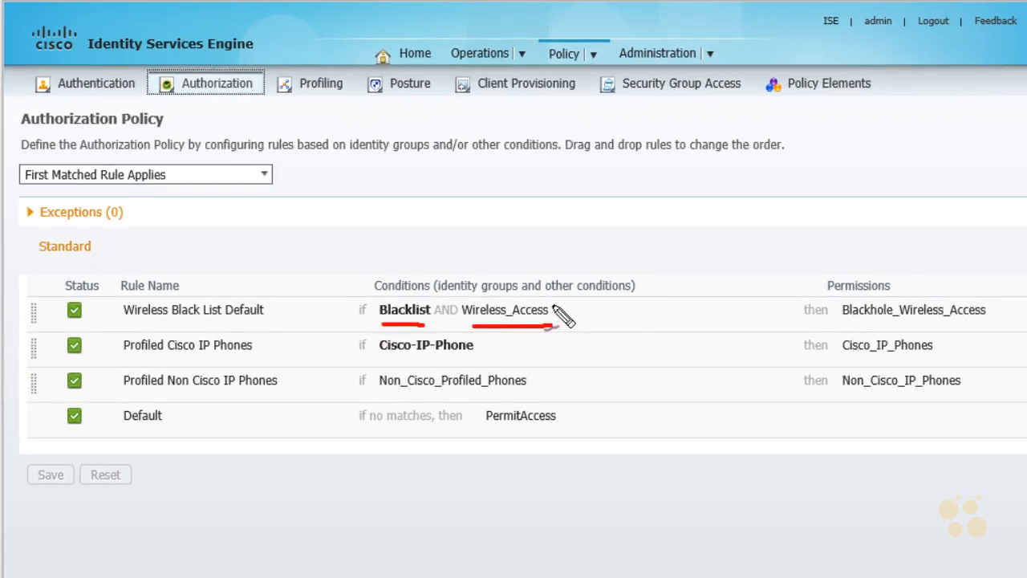
pyautogui.moveTo(631, 317)
pyautogui.mouseDown()
pyautogui.moveTo(766, 310)
pyautogui.moveTo(757, 322)
pyautogui.mouseUp()
pyautogui.moveTo(851, 327); pyautogui.dragTo(945, 327)
pyautogui.moveTo(971, 348)
pyautogui.mouseDown()
pyautogui.moveTo(980, 347)
pyautogui.moveTo(913, 324)
pyautogui.mouseUp()
pyautogui.moveTo(957, 218)
pyautogui.mouseDown()
pyautogui.moveTo(938, 265)
pyautogui.moveTo(951, 282)
pyautogui.mouseUp()
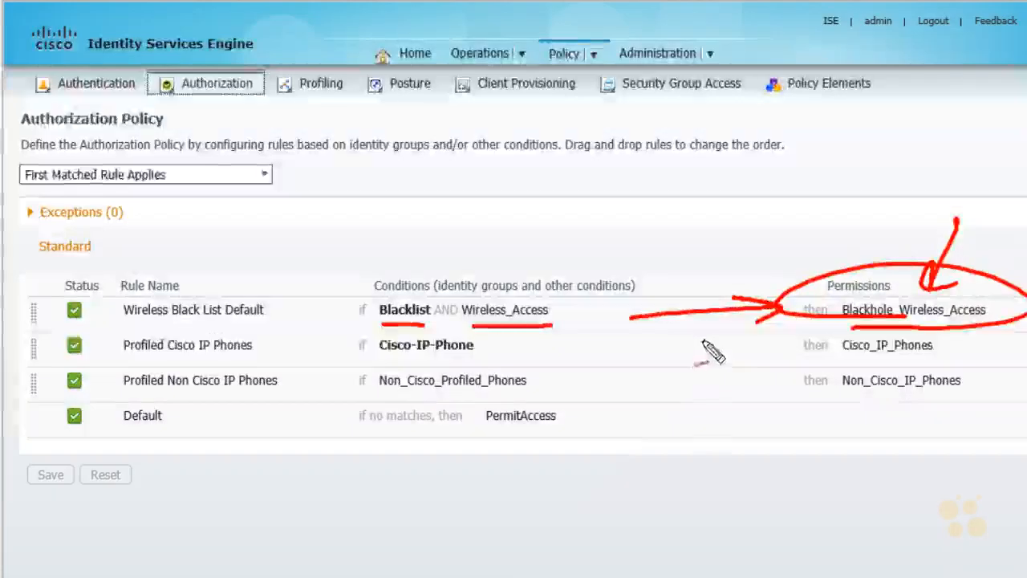
pyautogui.moveTo(392, 370)
pyautogui.mouseDown()
pyautogui.moveTo(485, 357)
pyautogui.moveTo(410, 377)
pyautogui.mouseUp()
pyautogui.moveTo(843, 362); pyautogui.dragTo(886, 373)
pyautogui.moveTo(1009, 338); pyautogui.dragTo(971, 358)
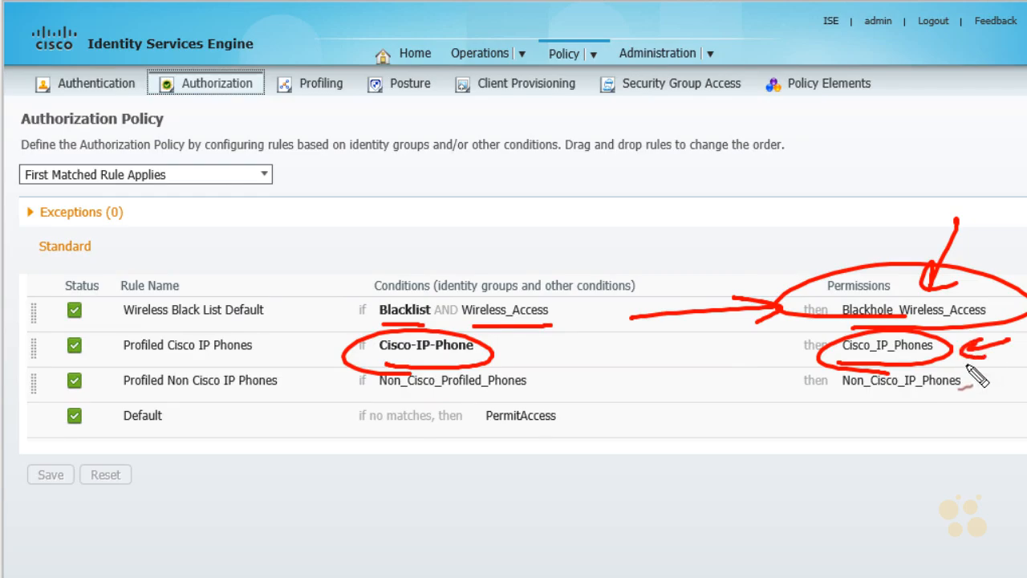
pyautogui.moveTo(309, 411)
pyautogui.mouseDown()
pyautogui.moveTo(330, 389)
pyautogui.moveTo(353, 390)
pyautogui.mouseUp()
pyautogui.moveTo(329, 394); pyautogui.dragTo(345, 413)
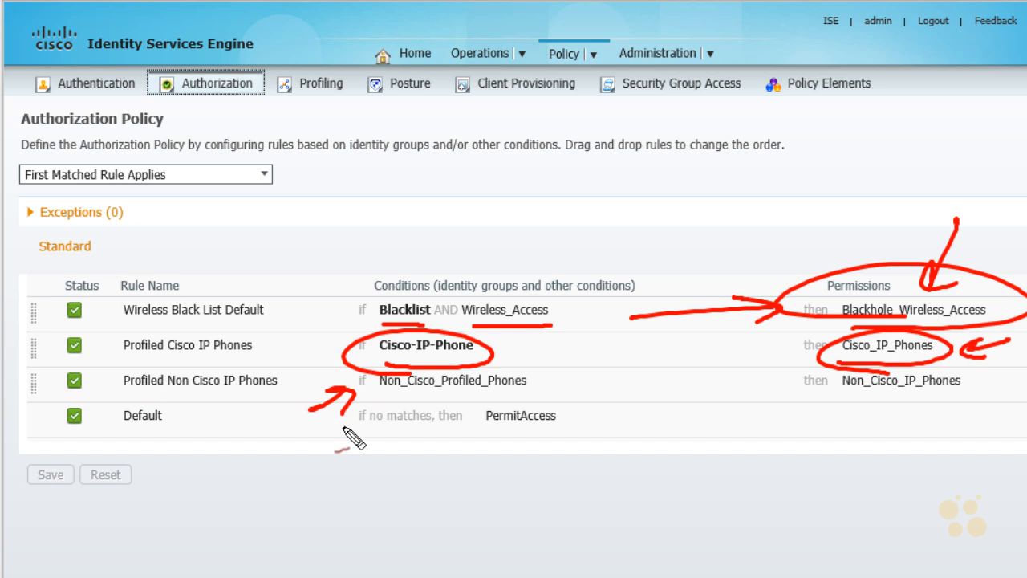
pyautogui.moveTo(833, 399)
pyautogui.mouseDown()
pyautogui.moveTo(803, 395)
pyautogui.moveTo(898, 405)
pyautogui.mouseUp()
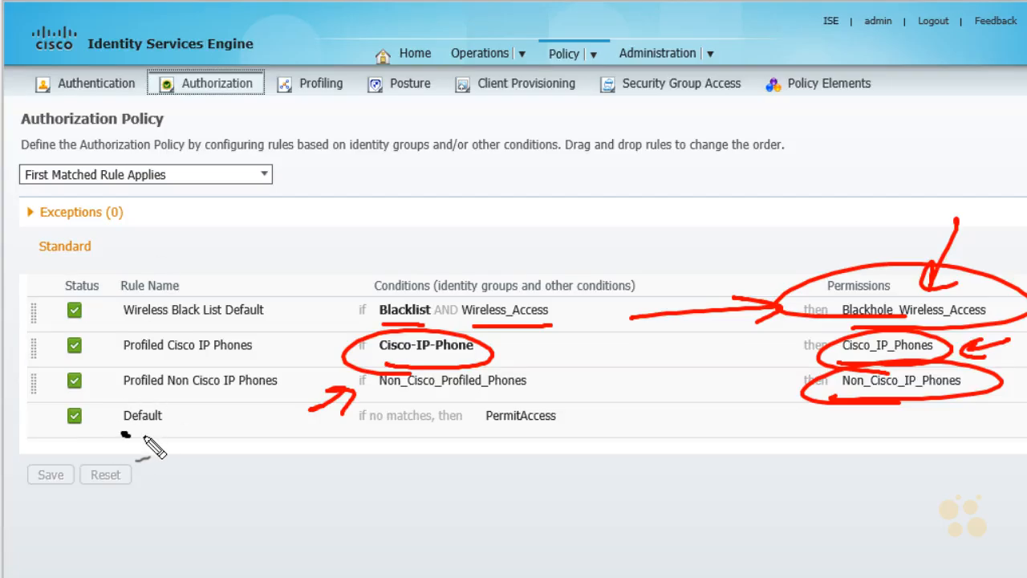
pyautogui.moveTo(125, 434); pyautogui.dragTo(146, 438)
pyautogui.moveTo(491, 434)
pyautogui.mouseDown()
pyautogui.moveTo(571, 431)
pyautogui.moveTo(513, 443)
pyautogui.moveTo(502, 421)
pyautogui.mouseUp()
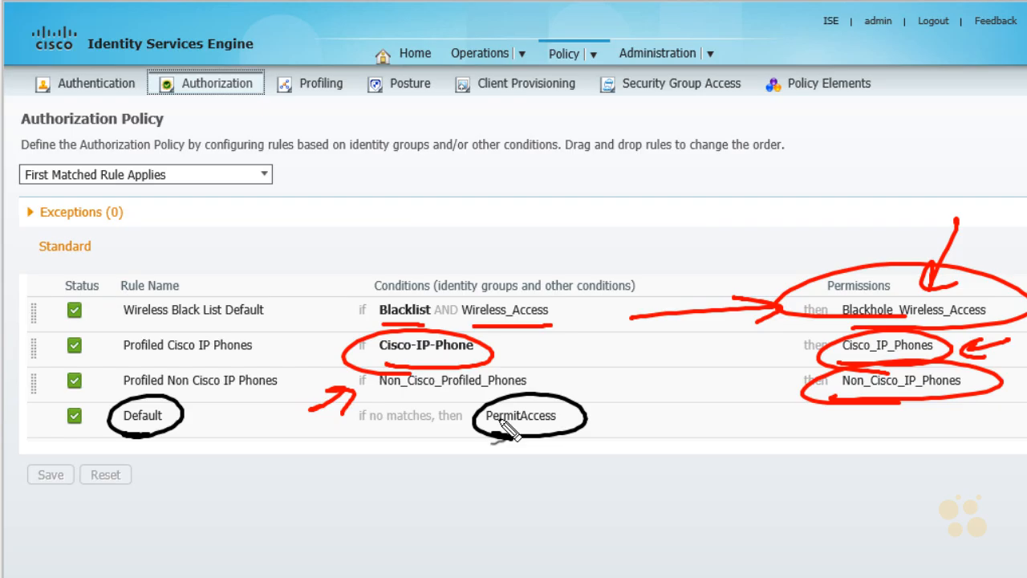
pyautogui.press('Escape')
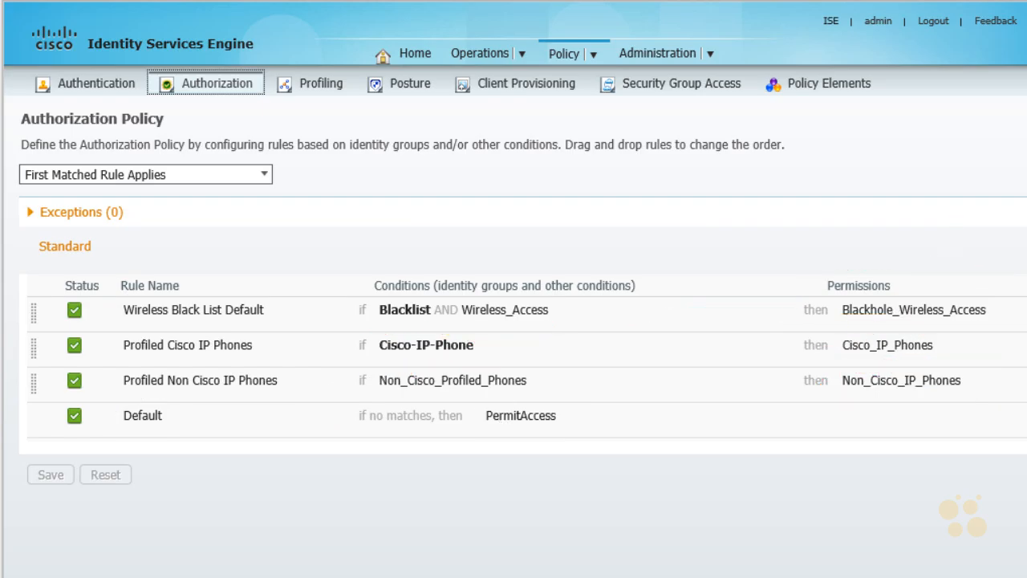
pyautogui.moveTo(89, 371); pyautogui.dragTo(102, 366)
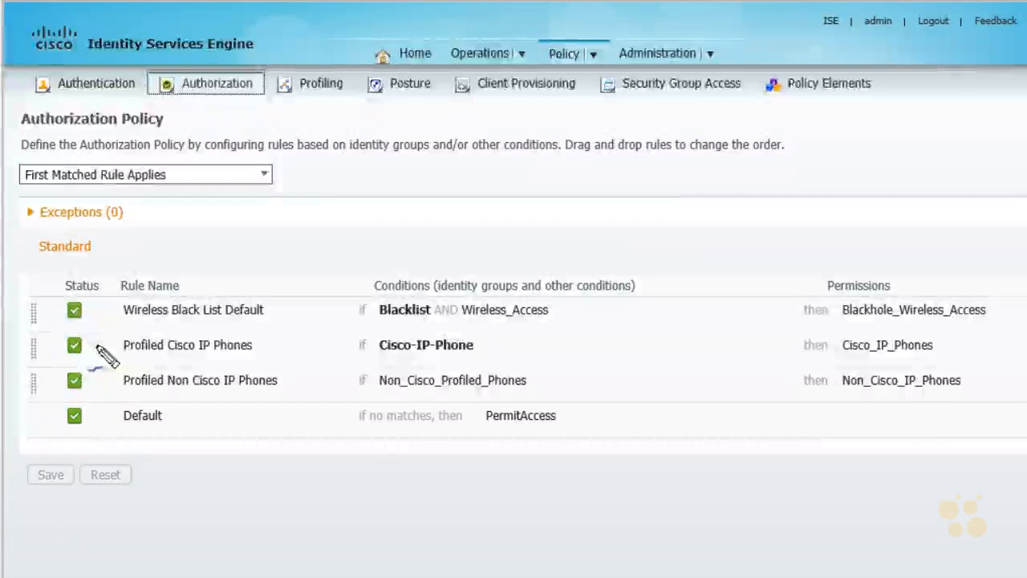
pyautogui.moveTo(8, 375)
pyautogui.mouseDown()
pyautogui.moveTo(52, 406)
pyautogui.moveTo(11, 443)
pyautogui.mouseUp()
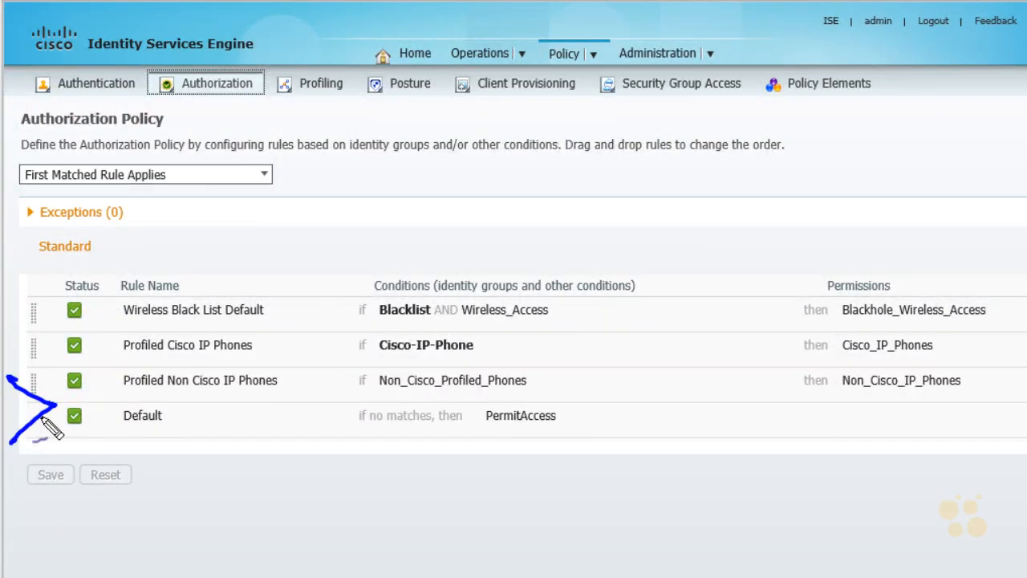
pyautogui.moveTo(71, 399); pyautogui.dragTo(146, 399)
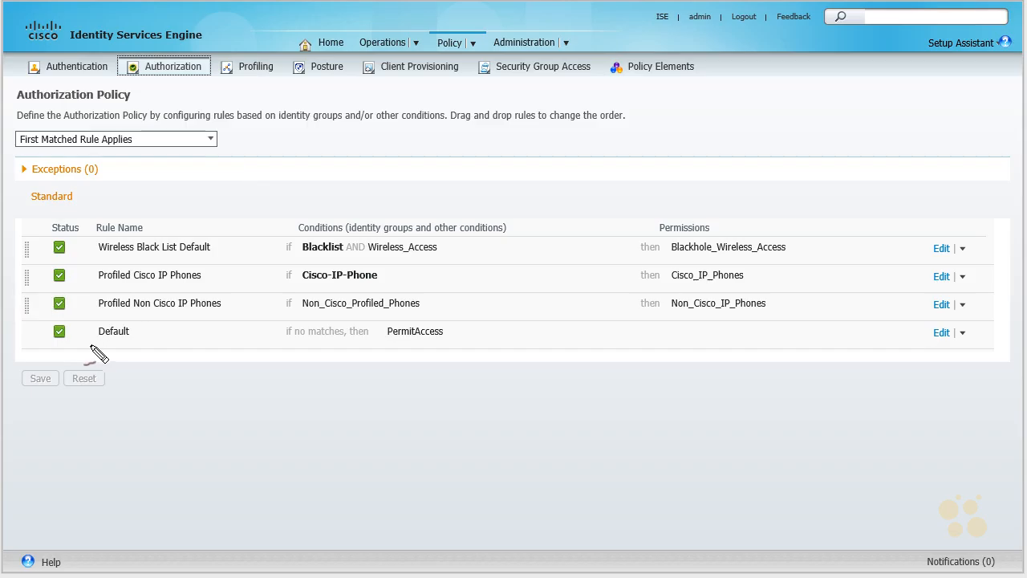
pyautogui.moveTo(15, 403)
pyautogui.mouseDown()
pyautogui.moveTo(62, 410)
pyautogui.moveTo(42, 425)
pyautogui.mouseUp()
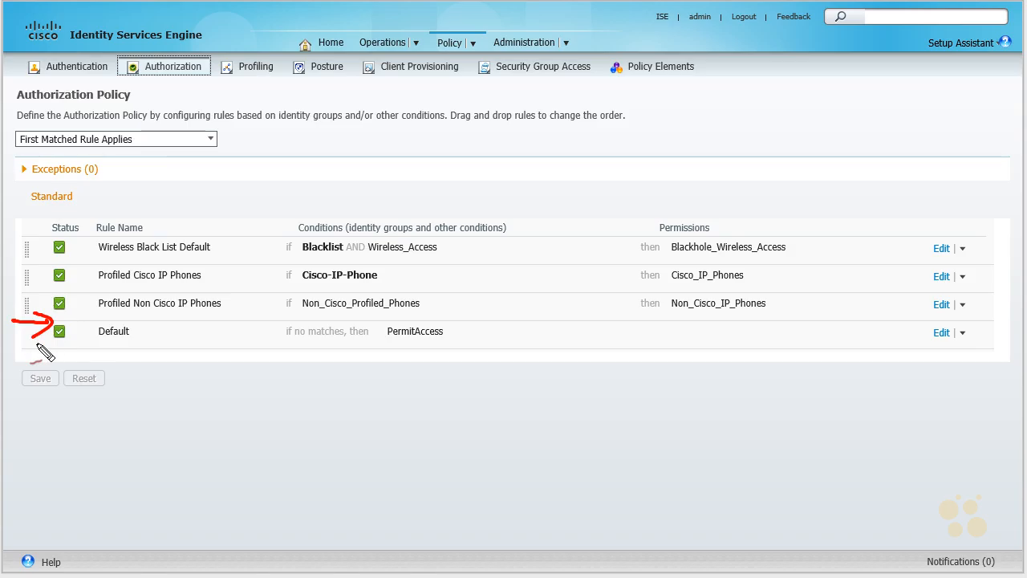
pyautogui.moveTo(968, 346)
pyautogui.mouseDown()
pyautogui.moveTo(976, 340)
pyautogui.moveTo(957, 340)
pyautogui.mouseUp()
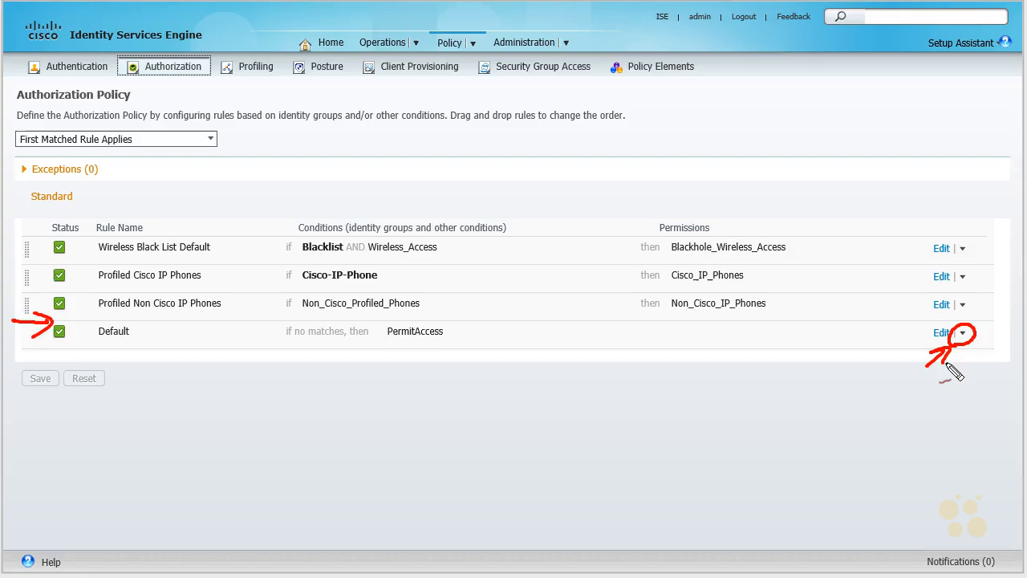
pyautogui.press('Escape')
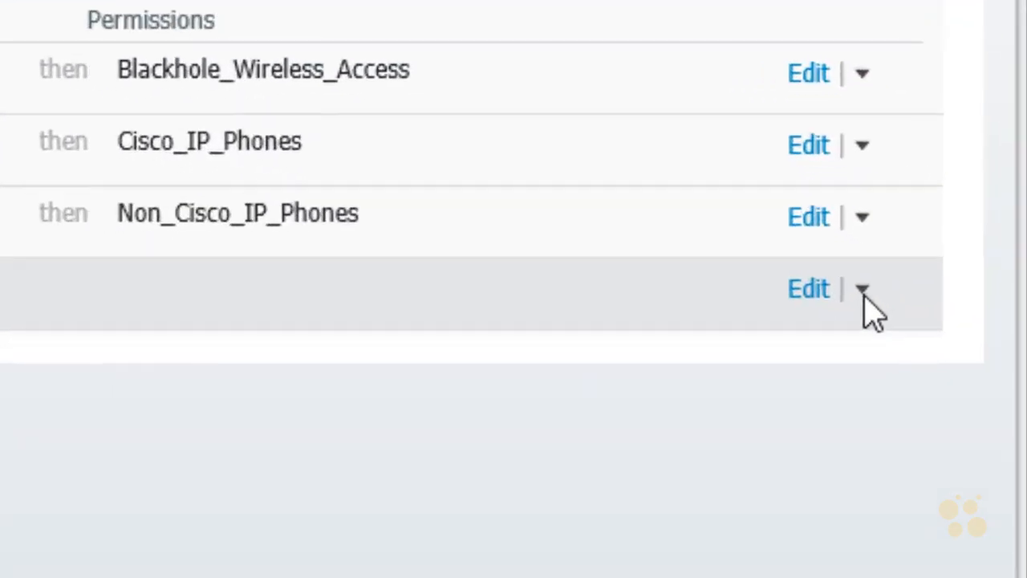
# Step: Insert a new authorization rule above the Default rule and name it User and PC Authenticated
pyautogui.click(868, 292)
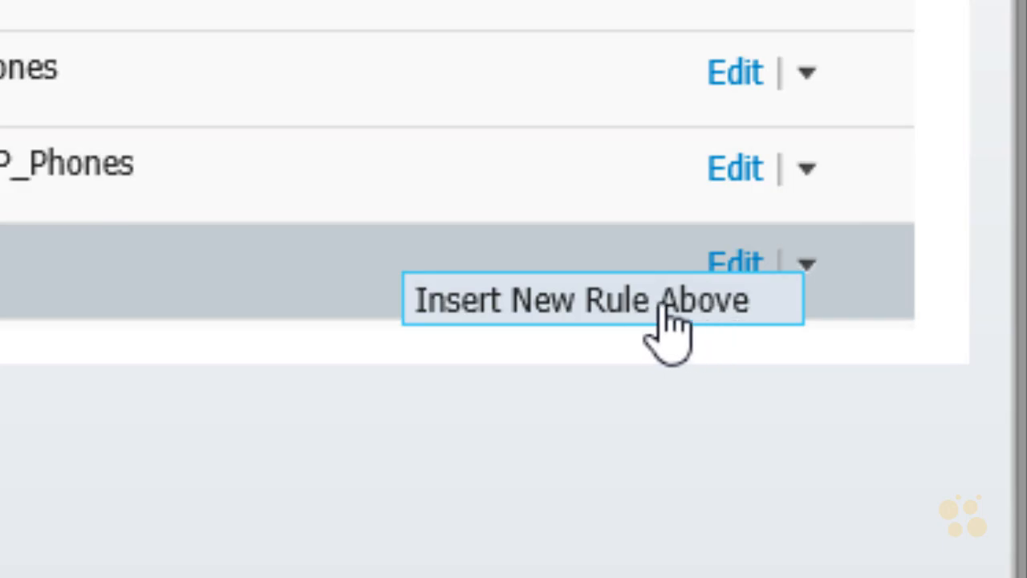
pyautogui.click(799, 307)
pyautogui.moveTo(175, 337); pyautogui.dragTo(87, 337)
pyautogui.write('User and ')
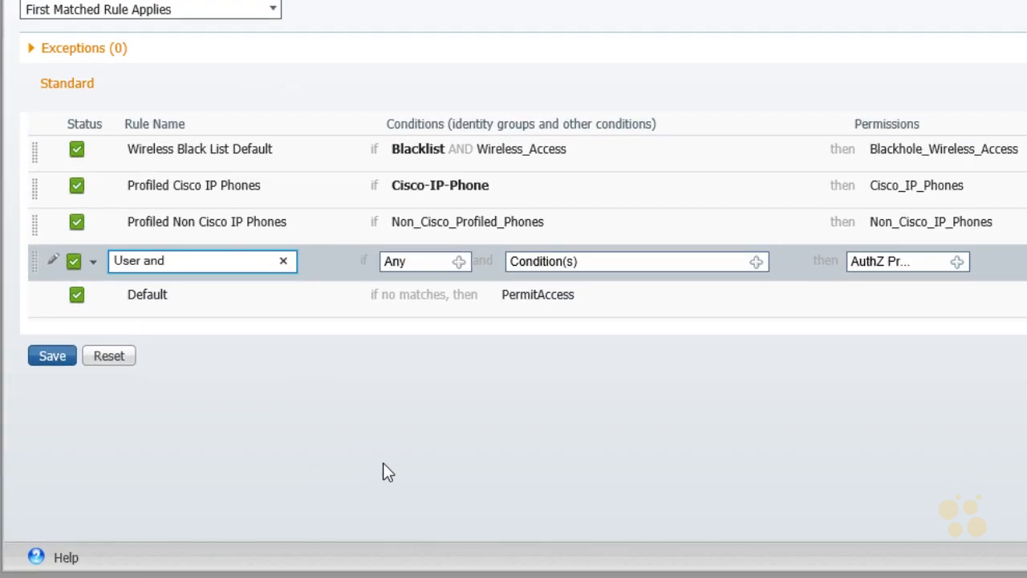
pyautogui.write('PC Authenticated')
pyautogui.moveTo(313, 213); pyautogui.dragTo(289, 249)
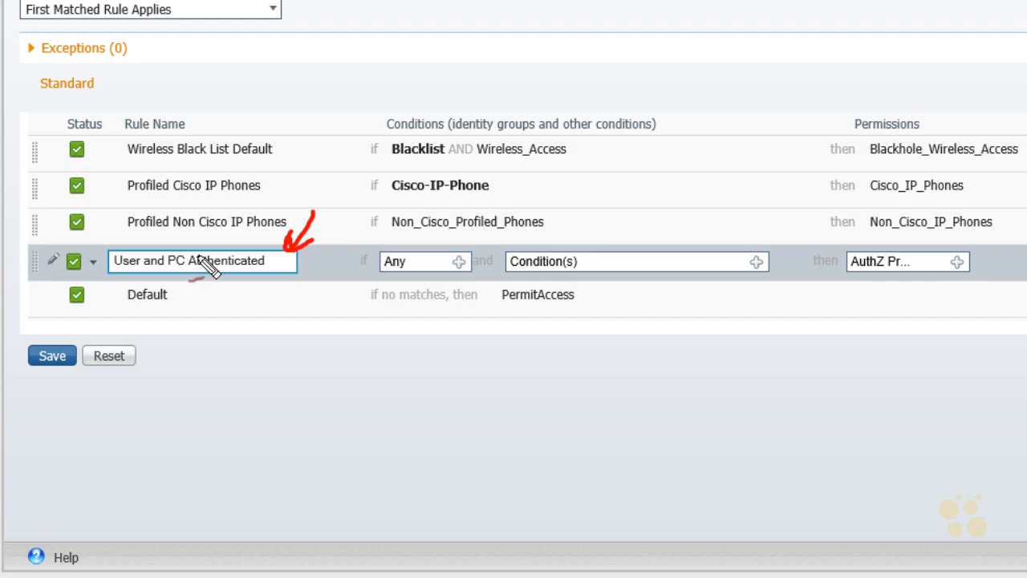
pyautogui.moveTo(618, 213); pyautogui.dragTo(595, 239)
pyautogui.moveTo(676, 203); pyautogui.dragTo(639, 237)
pyautogui.moveTo(591, 213)
pyautogui.mouseDown()
pyautogui.moveTo(572, 240)
pyautogui.moveTo(587, 235)
pyautogui.mouseUp()
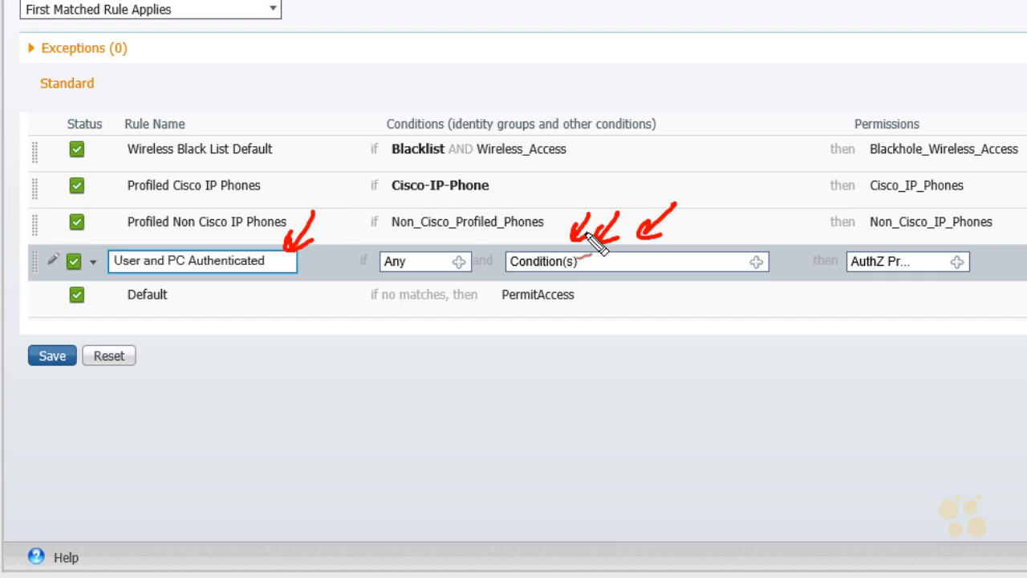
pyautogui.moveTo(849, 318); pyautogui.dragTo(878, 299)
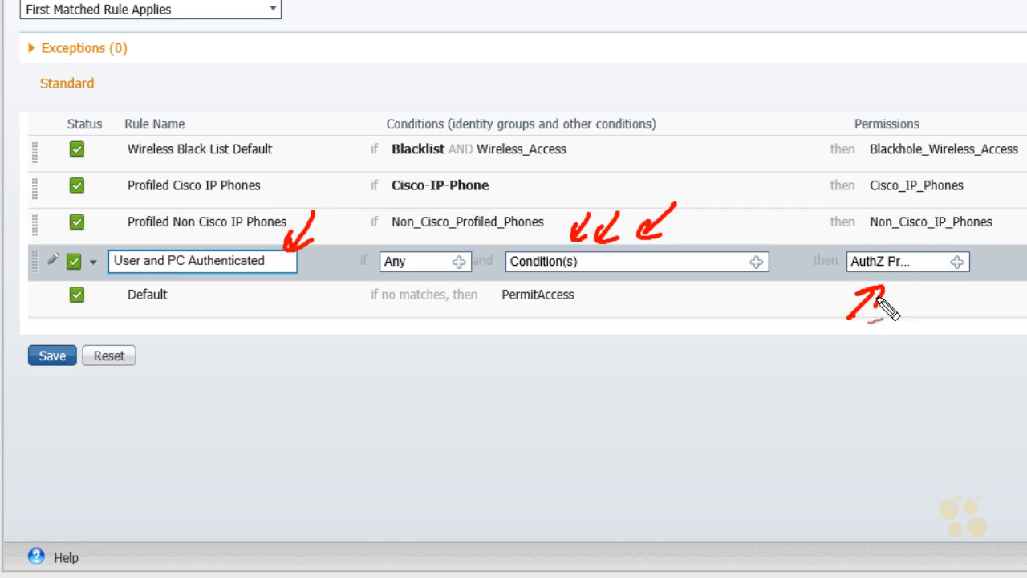
pyautogui.press('Escape')
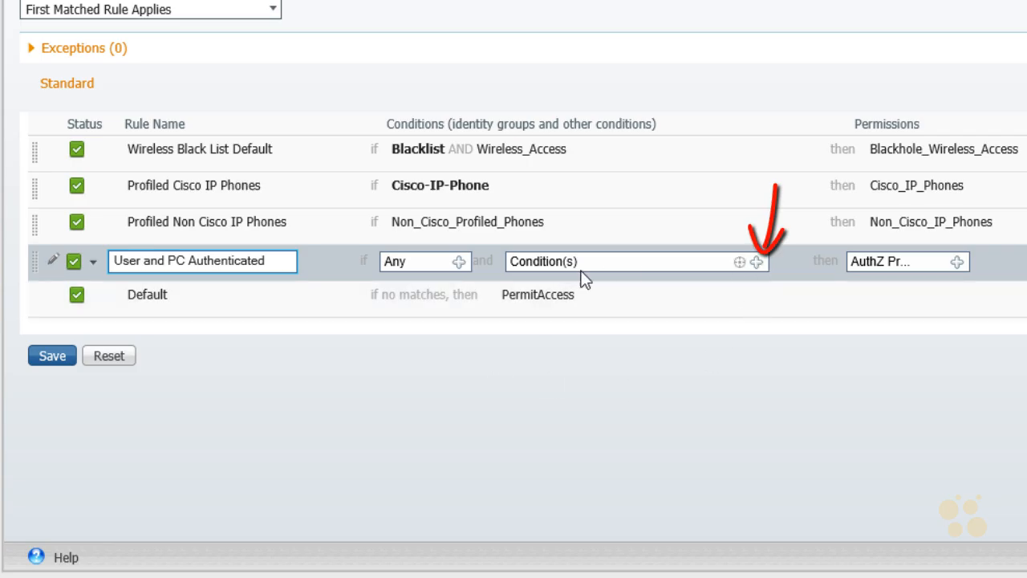
# Step: Create a new condition for the rule: Network Access:EapChainingResult Equals User and machine both succeeded
pyautogui.click(758, 263)
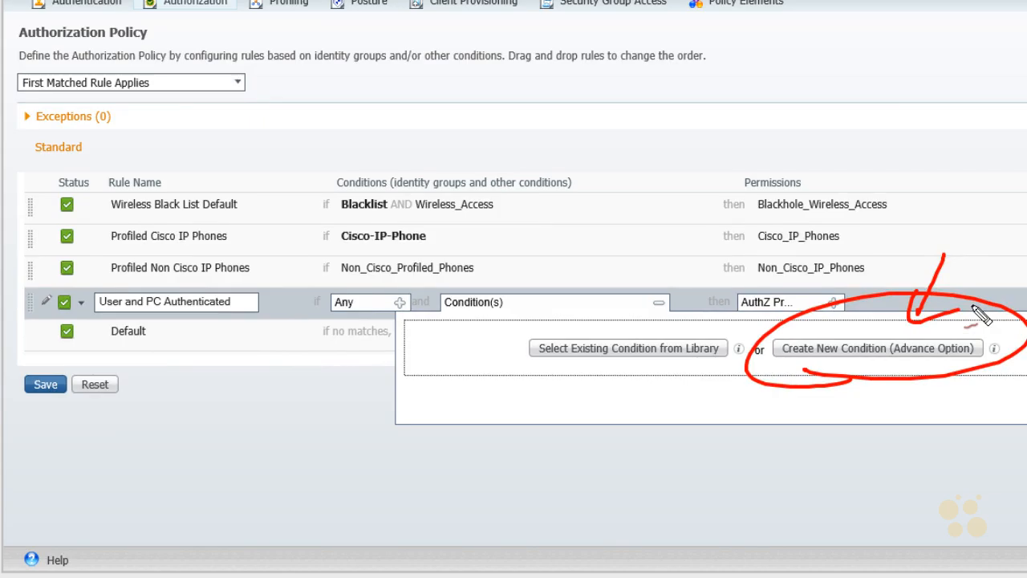
pyautogui.click(873, 360)
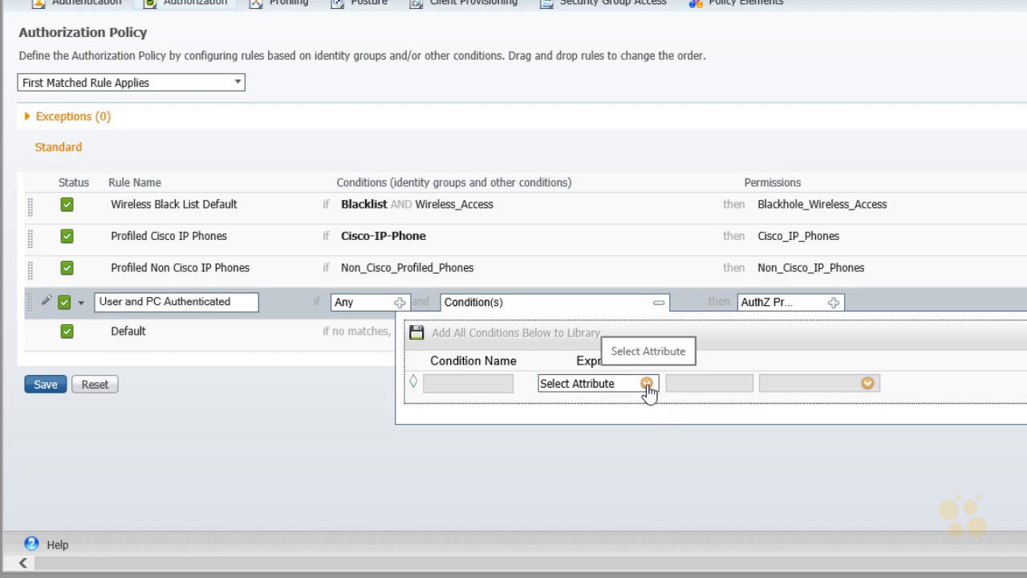
pyautogui.click(647, 385)
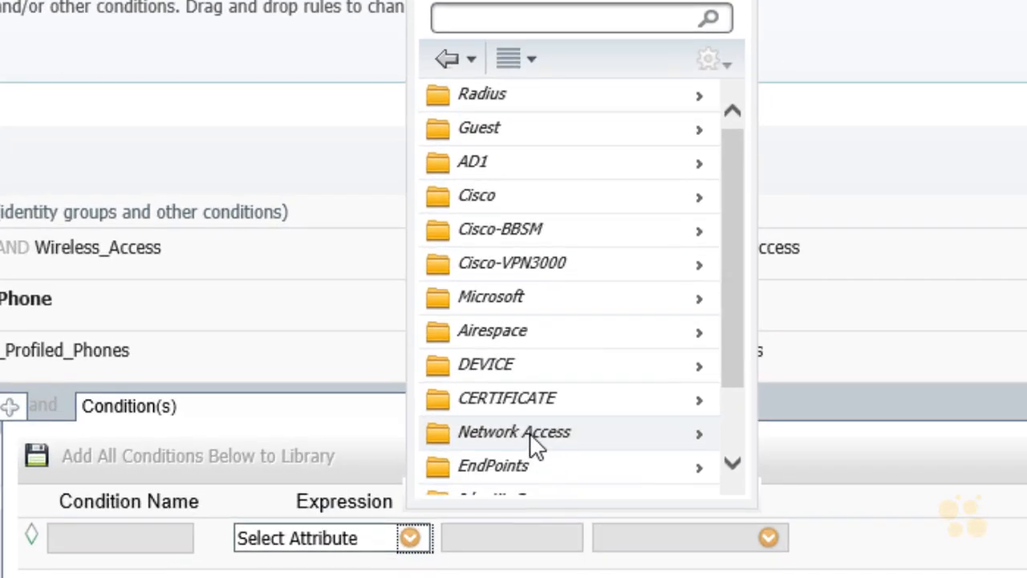
pyautogui.click(530, 436)
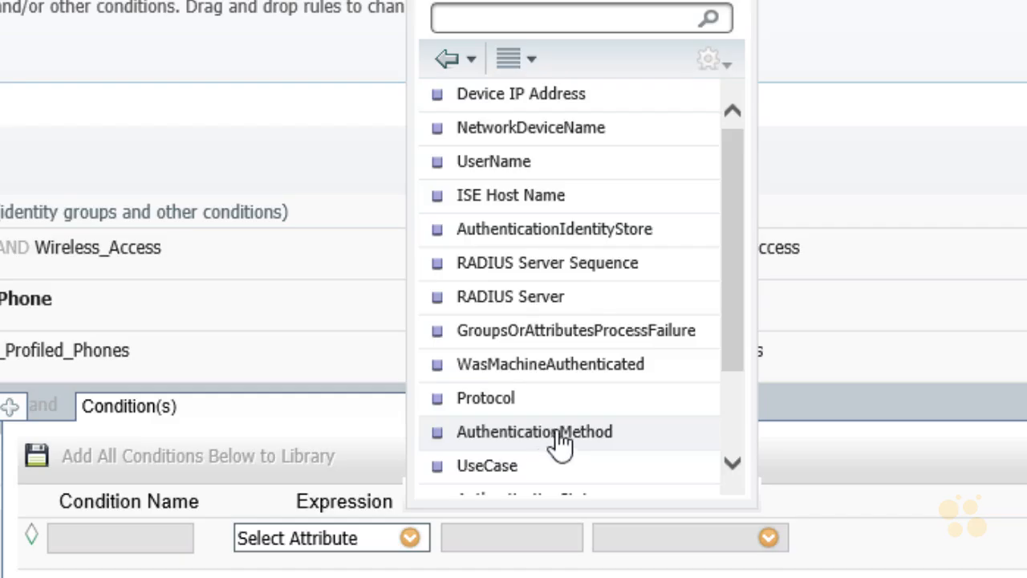
pyautogui.click(737, 473)
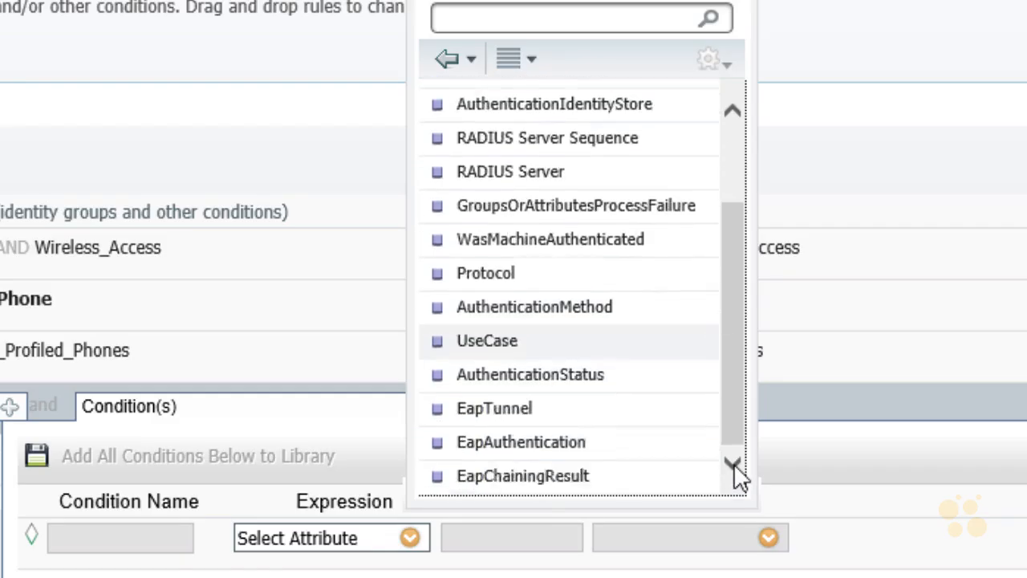
pyautogui.click(517, 476)
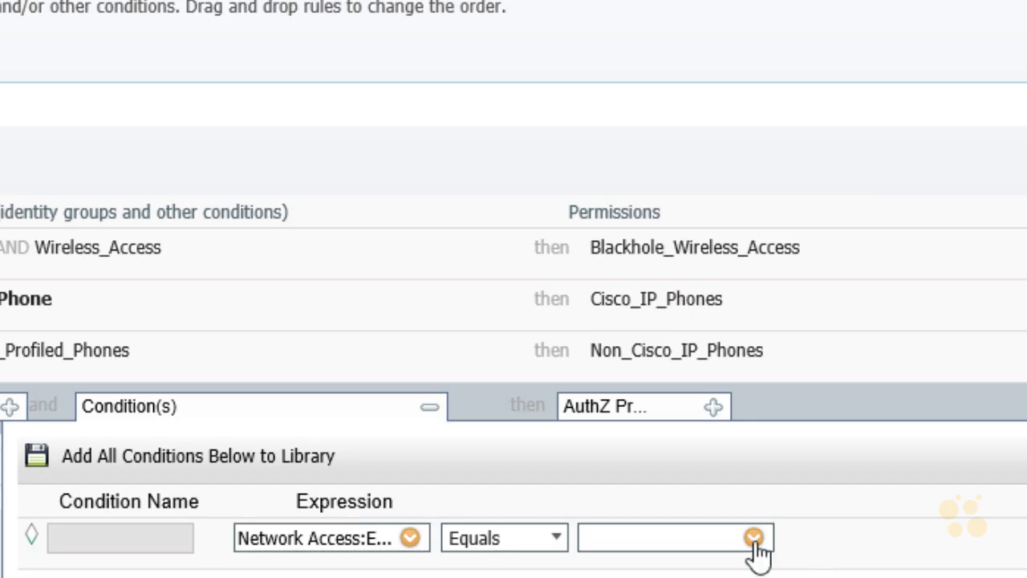
pyautogui.click(755, 538)
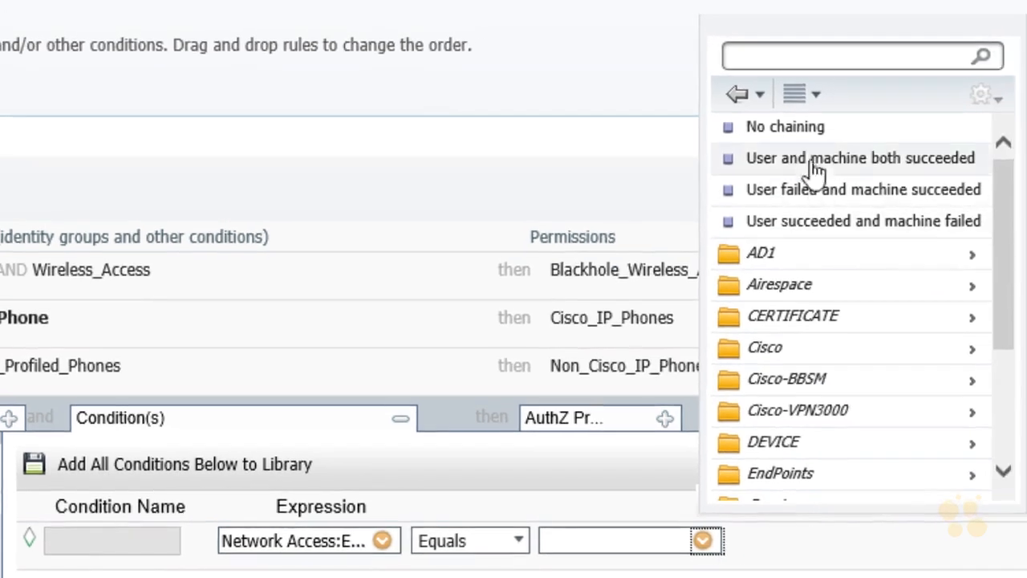
pyautogui.click(859, 165)
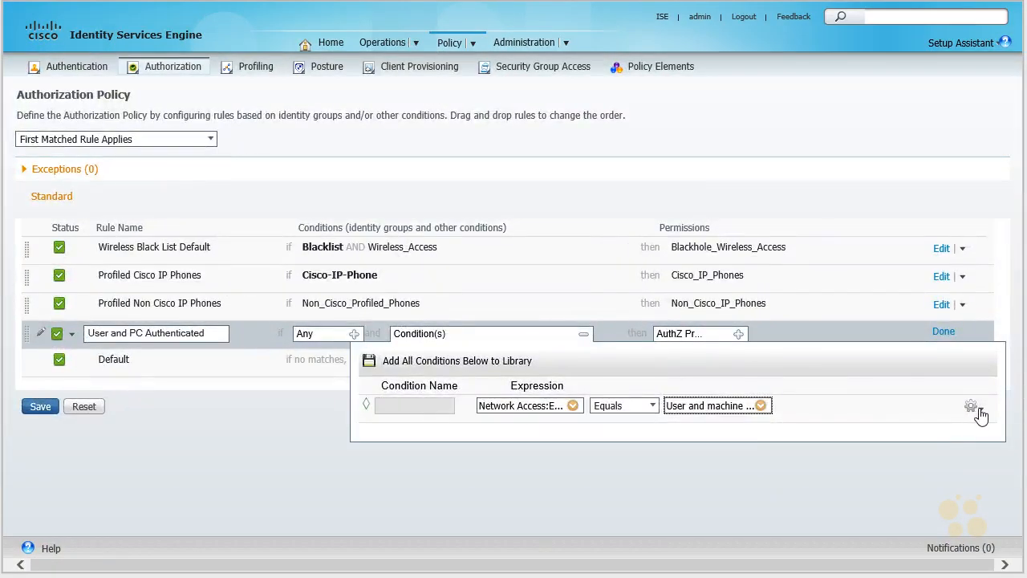
# Step: Add a second attribute/value condition to the rule and join both conditions with AND
pyautogui.click(978, 411)
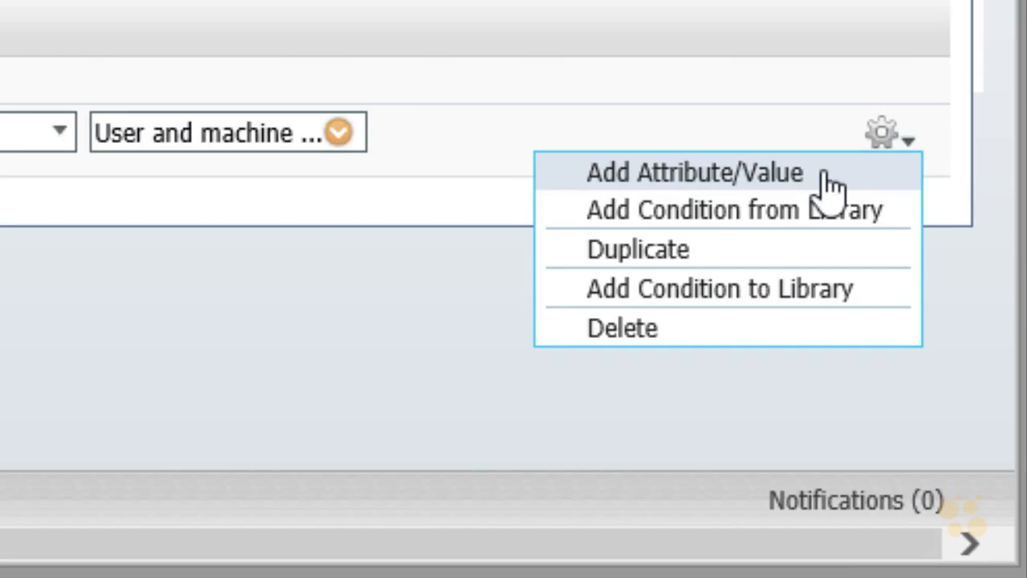
pyautogui.click(824, 175)
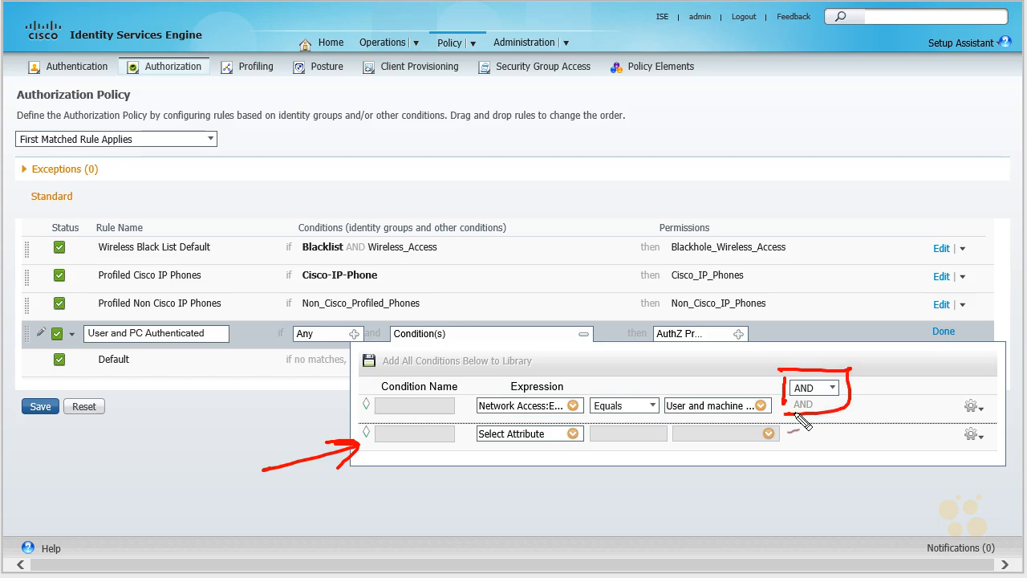
pyautogui.click(835, 389)
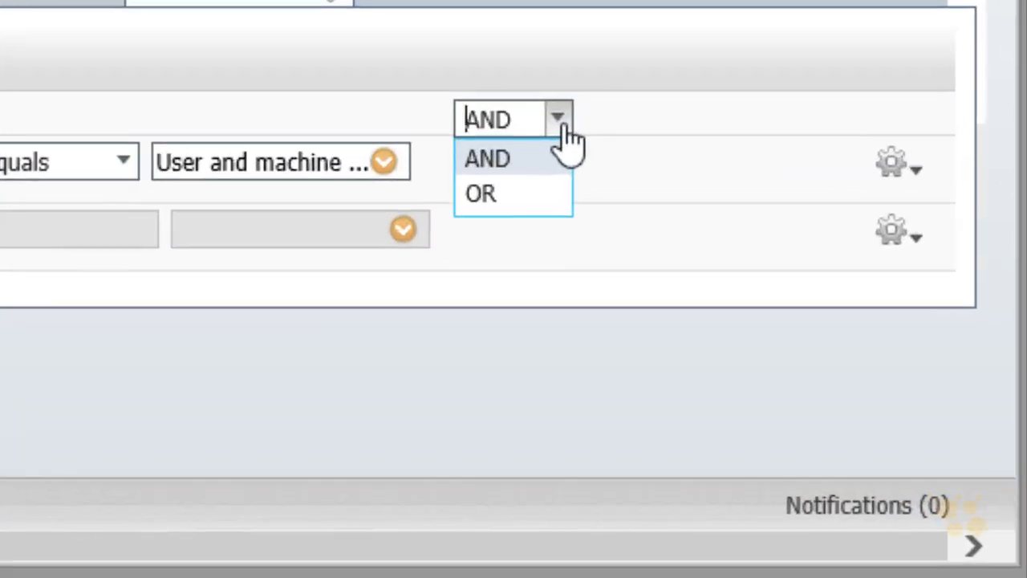
pyautogui.click(505, 158)
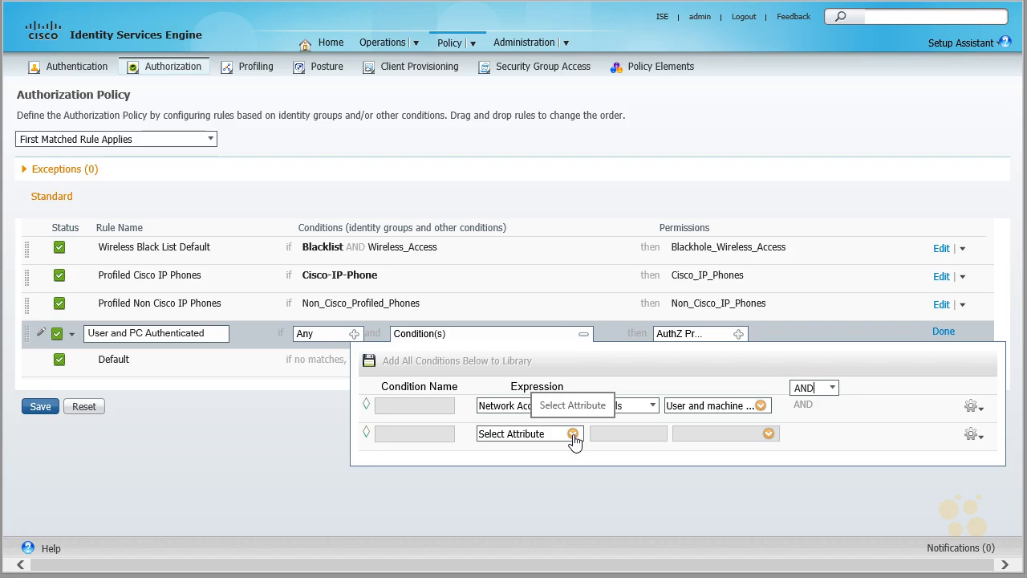
# Step: Base the second condition on the AD1 attribute ExternalGroups with the Equals operator
pyautogui.click(573, 434)
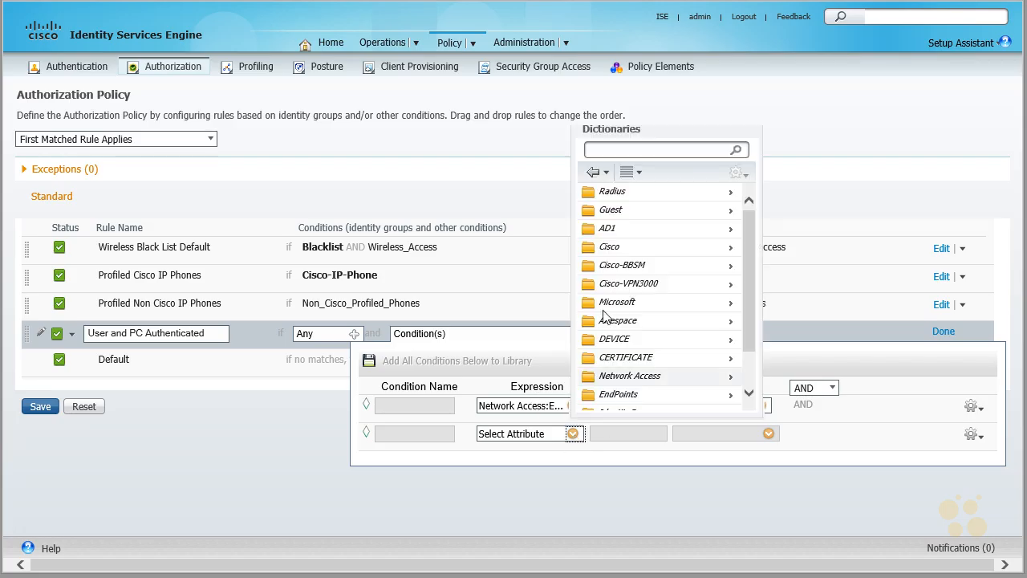
pyautogui.click(607, 231)
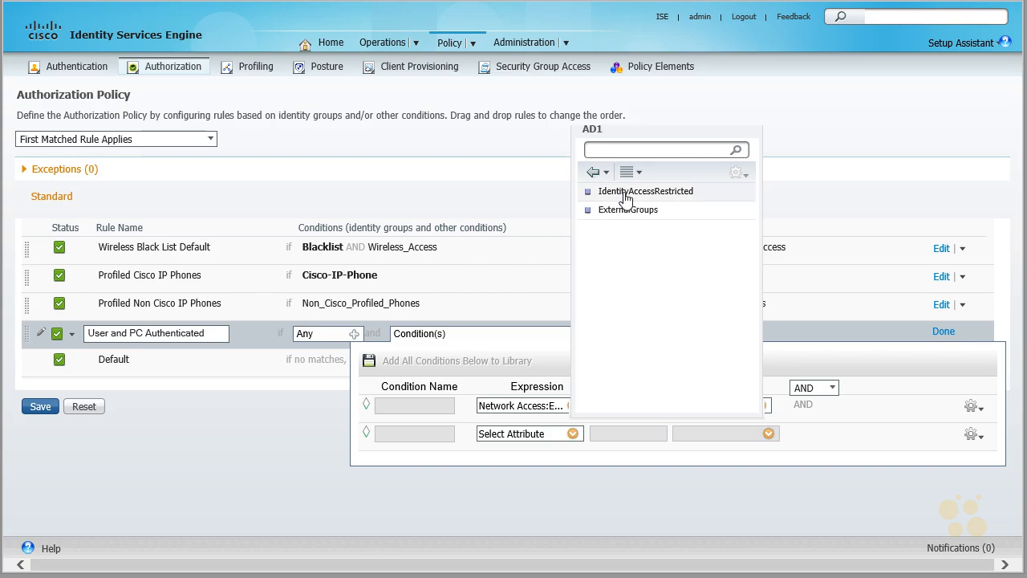
pyautogui.click(621, 211)
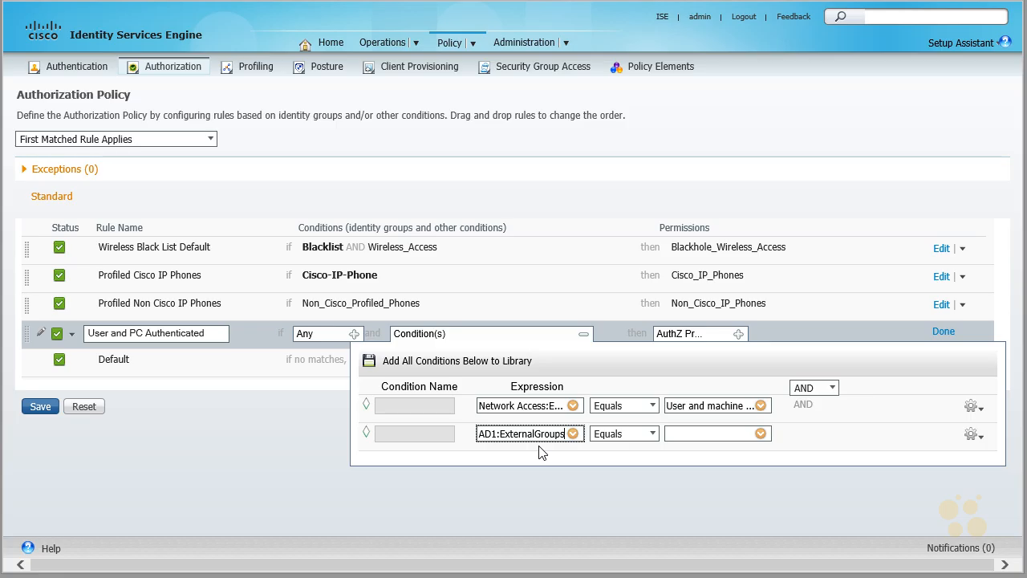
pyautogui.click(653, 434)
pyautogui.click(654, 433)
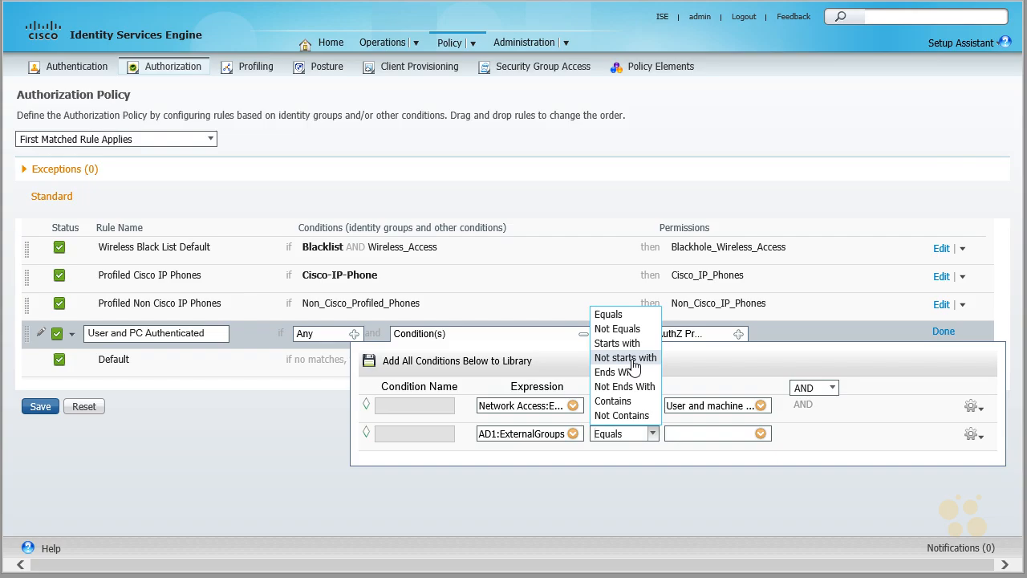
pyautogui.click(617, 318)
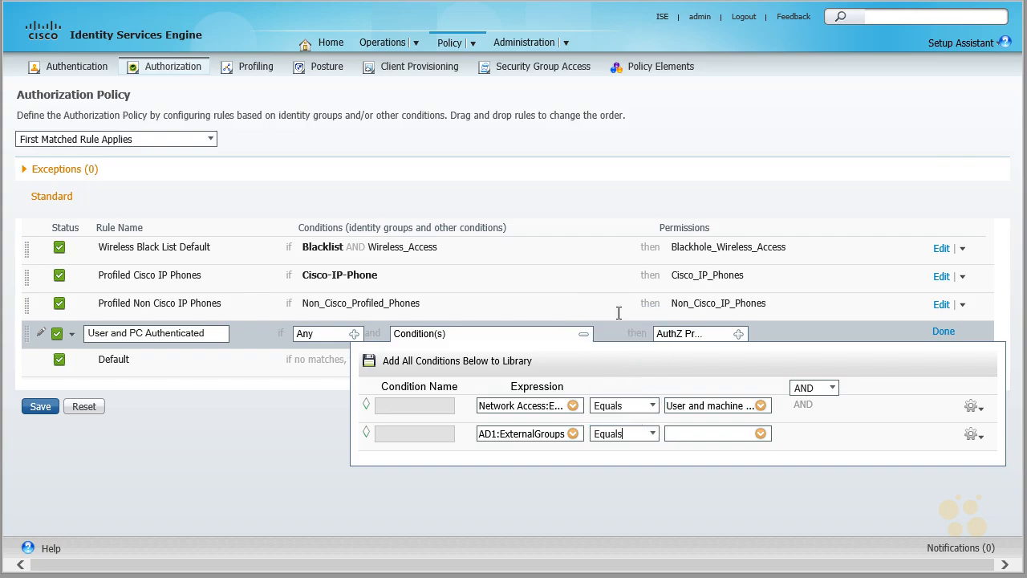
# Step: Set the value of the ExternalGroups condition to nuglab.com/Users/AD-GROUP-ISE
pyautogui.click(761, 434)
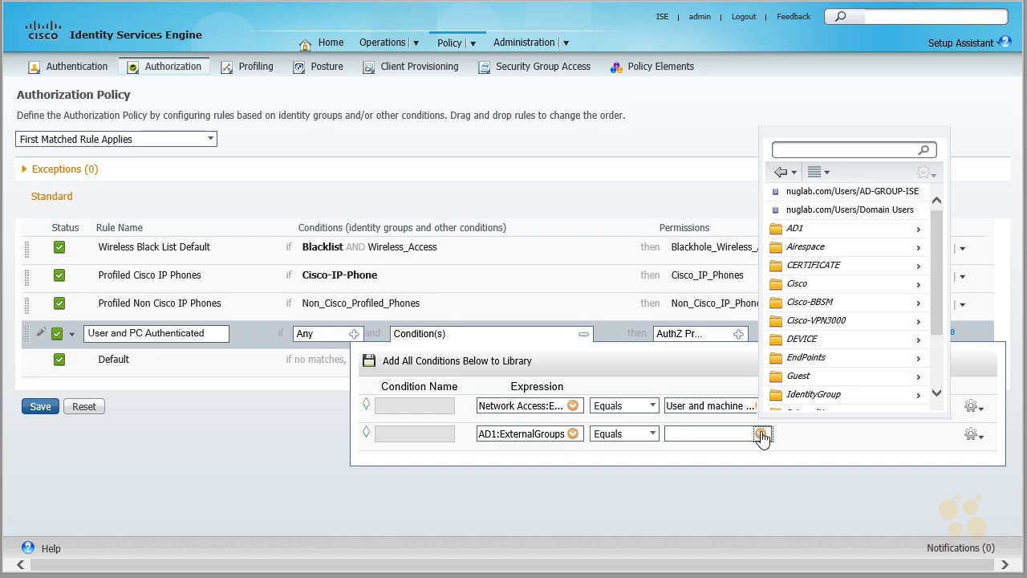
pyautogui.hotkey('ctrl', 'shift', 'd')
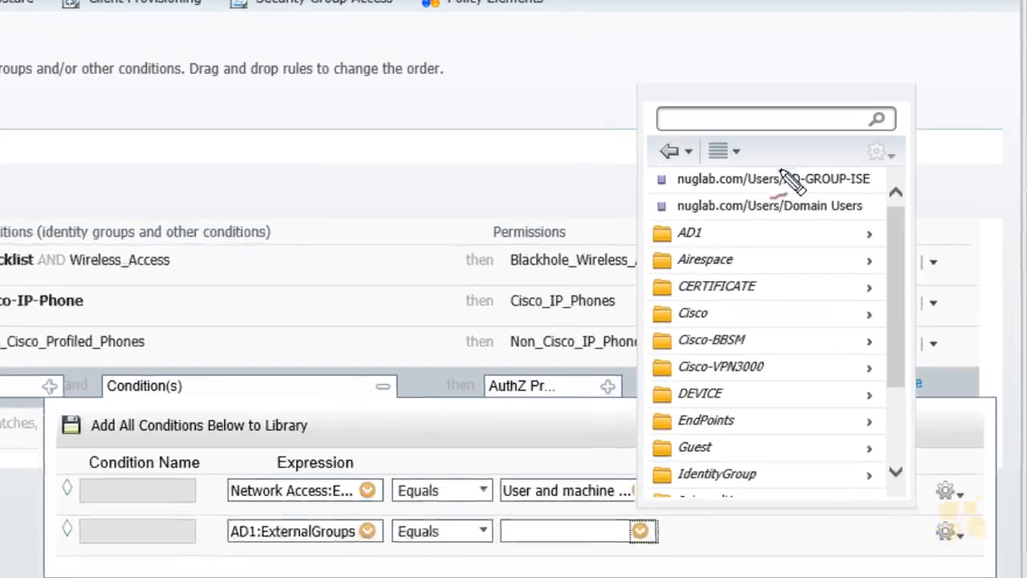
pyautogui.moveTo(856, 185); pyautogui.dragTo(773, 187)
pyautogui.moveTo(630, 172)
pyautogui.mouseDown()
pyautogui.moveTo(678, 218)
pyautogui.moveTo(910, 203)
pyautogui.moveTo(662, 186)
pyautogui.mouseUp()
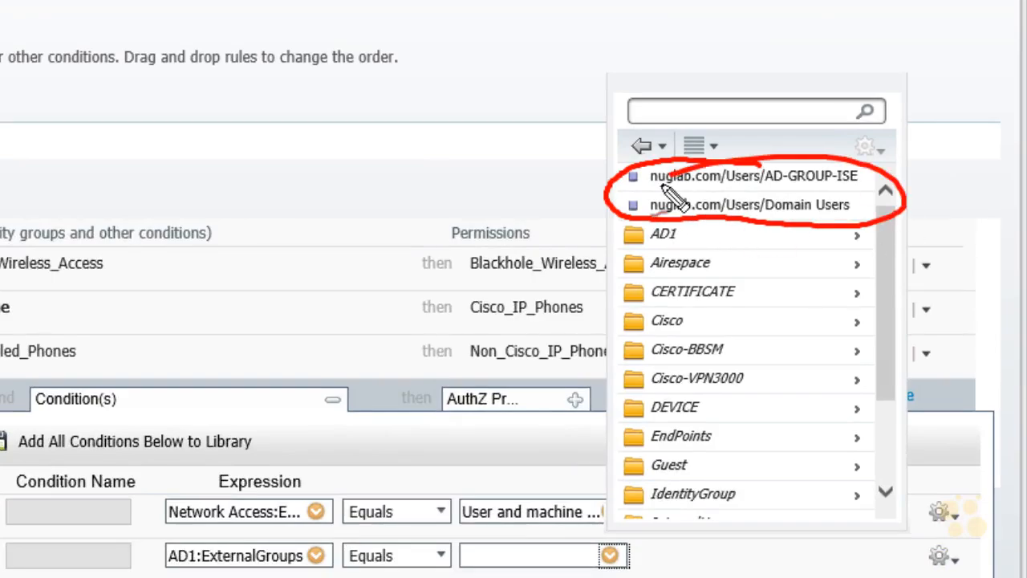
pyautogui.moveTo(844, 90)
pyautogui.mouseDown()
pyautogui.moveTo(819, 147)
pyautogui.moveTo(834, 142)
pyautogui.mouseUp()
pyautogui.moveTo(767, 190); pyautogui.dragTo(827, 188)
pyautogui.moveTo(839, 187); pyautogui.dragTo(857, 187)
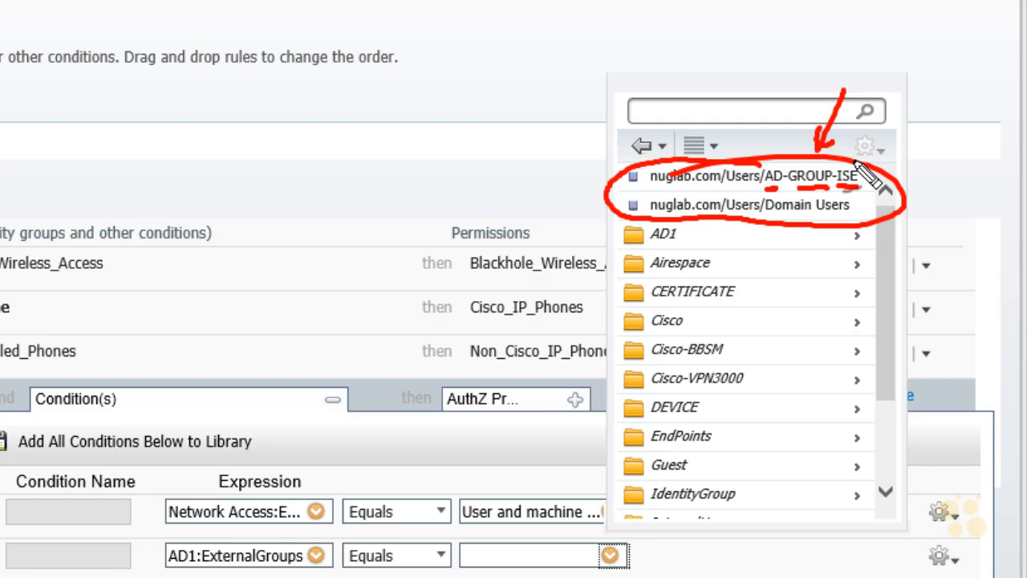
pyautogui.press('Escape')
pyautogui.click(775, 183)
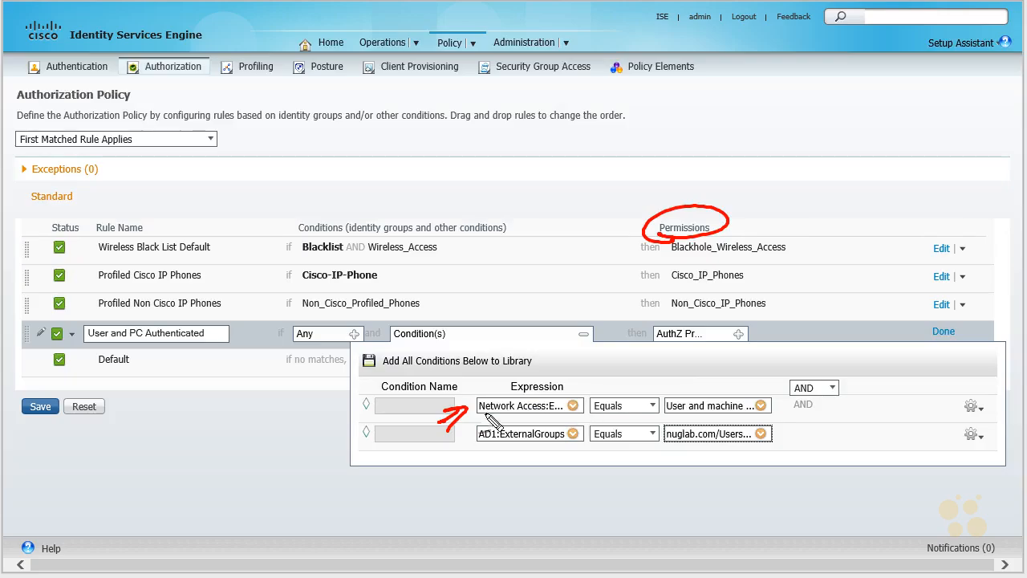
pyautogui.moveTo(480, 419)
pyautogui.mouseDown()
pyautogui.moveTo(659, 420)
pyautogui.moveTo(782, 403)
pyautogui.moveTo(481, 421)
pyautogui.moveTo(522, 441)
pyautogui.moveTo(520, 467)
pyautogui.moveTo(798, 453)
pyautogui.moveTo(494, 425)
pyautogui.moveTo(541, 464)
pyautogui.mouseUp()
pyautogui.moveTo(675, 485); pyautogui.dragTo(698, 477)
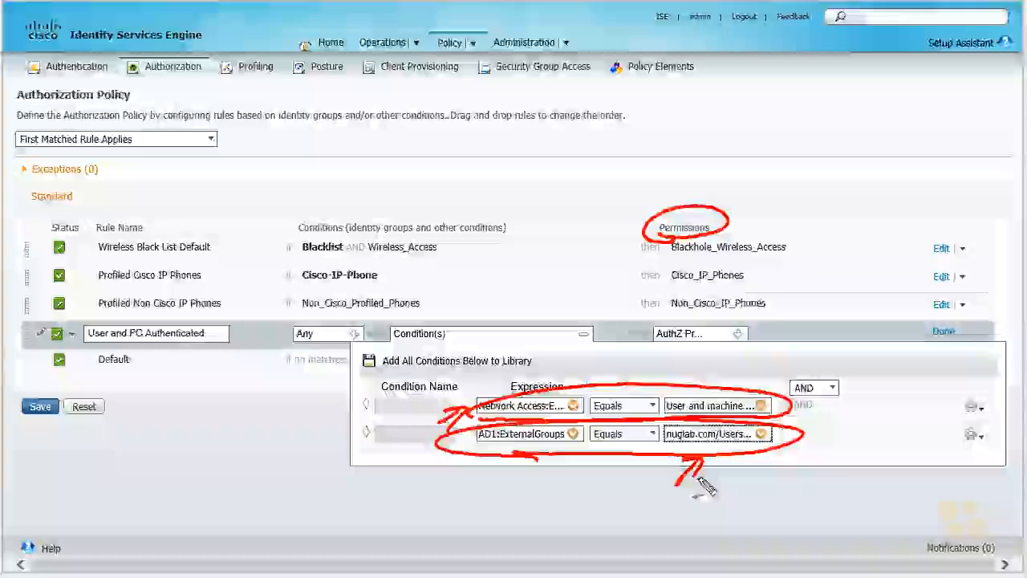
pyautogui.moveTo(761, 288); pyautogui.dragTo(723, 320)
pyautogui.moveTo(728, 303)
pyautogui.mouseDown()
pyautogui.moveTo(744, 321)
pyautogui.moveTo(642, 341)
pyautogui.moveTo(727, 360)
pyautogui.mouseUp()
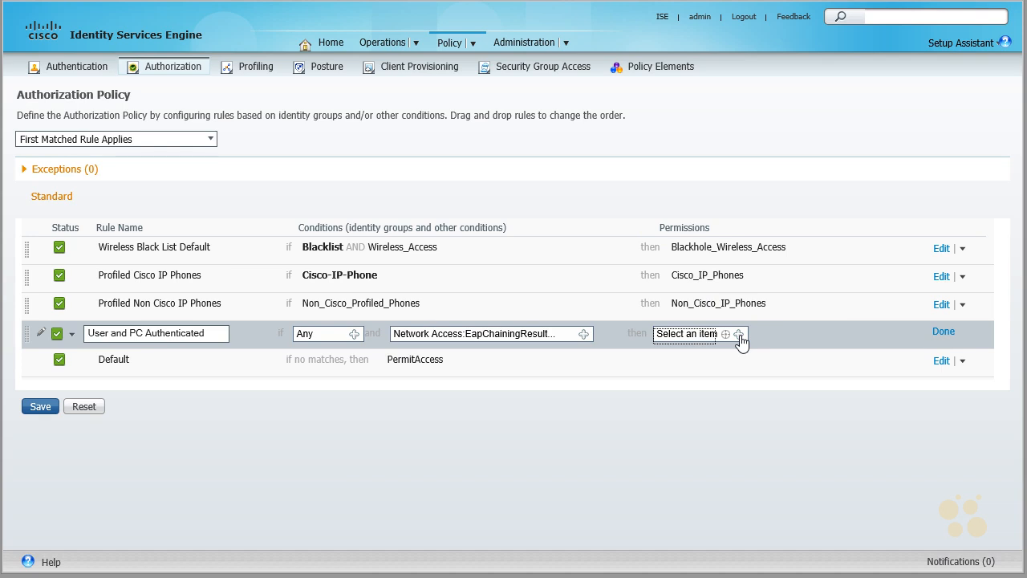
# Step: Assign the standard profile Our_Author_Profile as the permission of the User and PC Authenticated rule
pyautogui.click(738, 334)
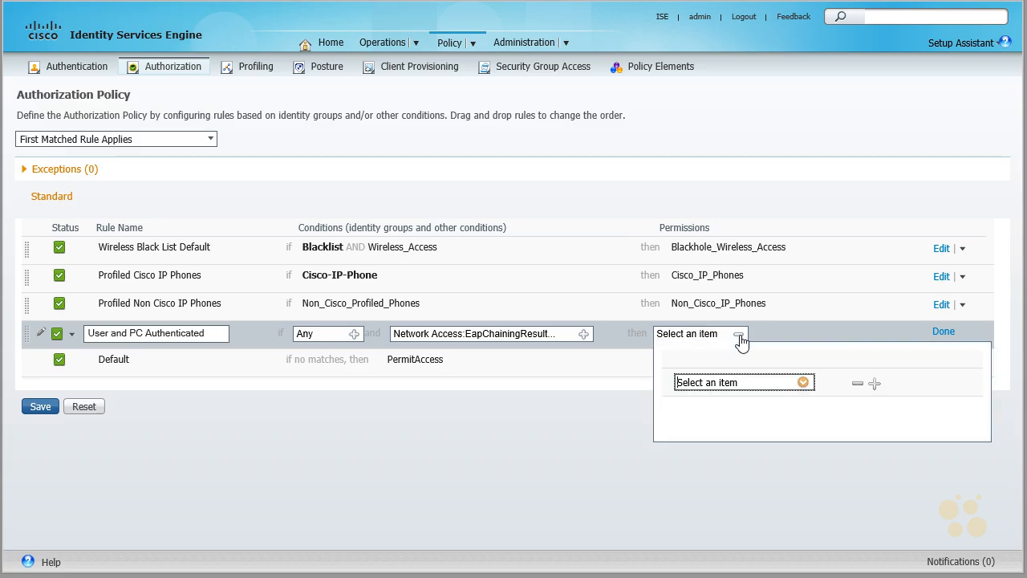
pyautogui.click(804, 382)
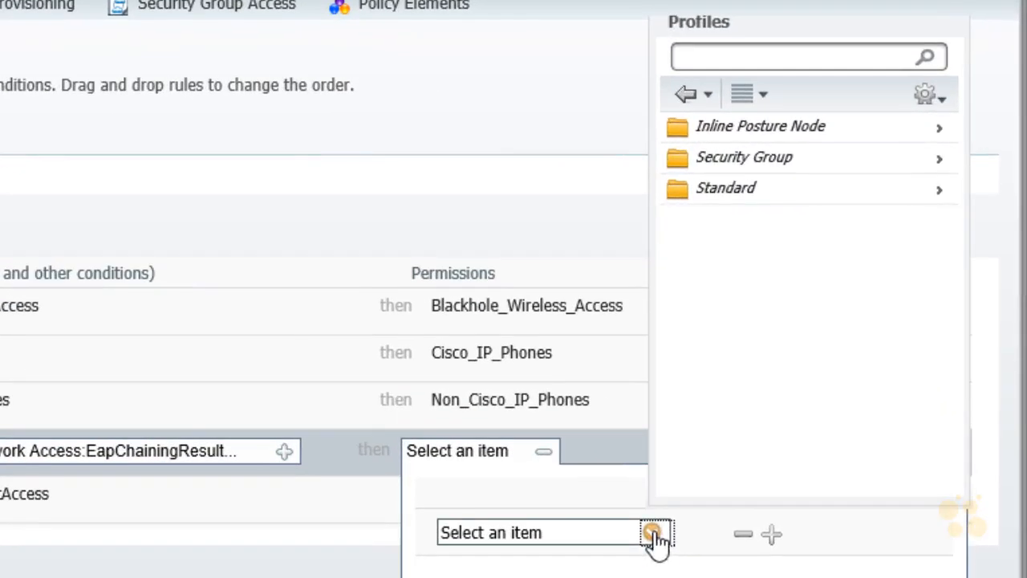
pyautogui.click(753, 191)
pyautogui.moveTo(722, 305)
pyautogui.mouseDown()
pyautogui.moveTo(848, 271)
pyautogui.moveTo(734, 273)
pyautogui.mouseUp()
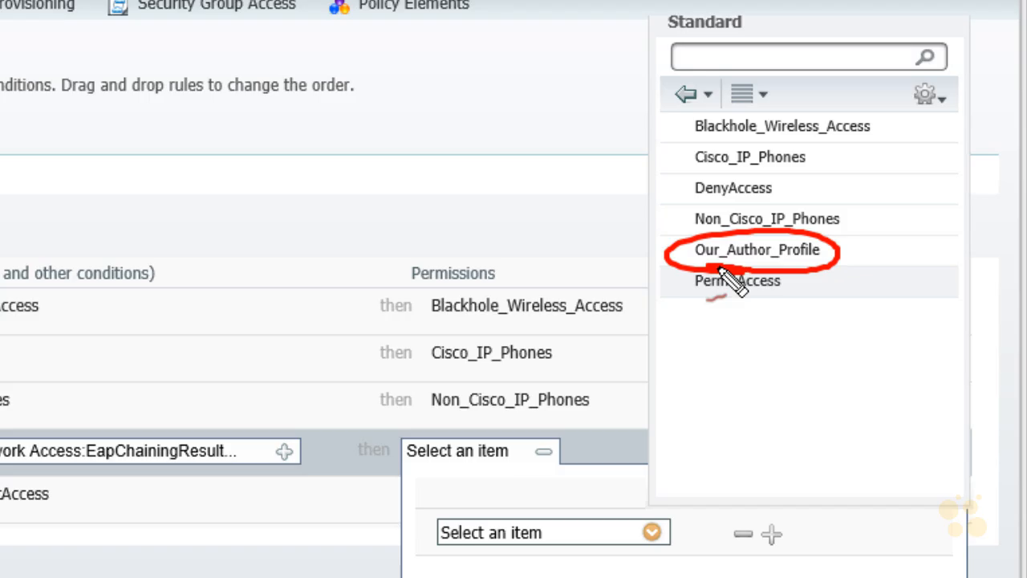
pyautogui.press('Escape')
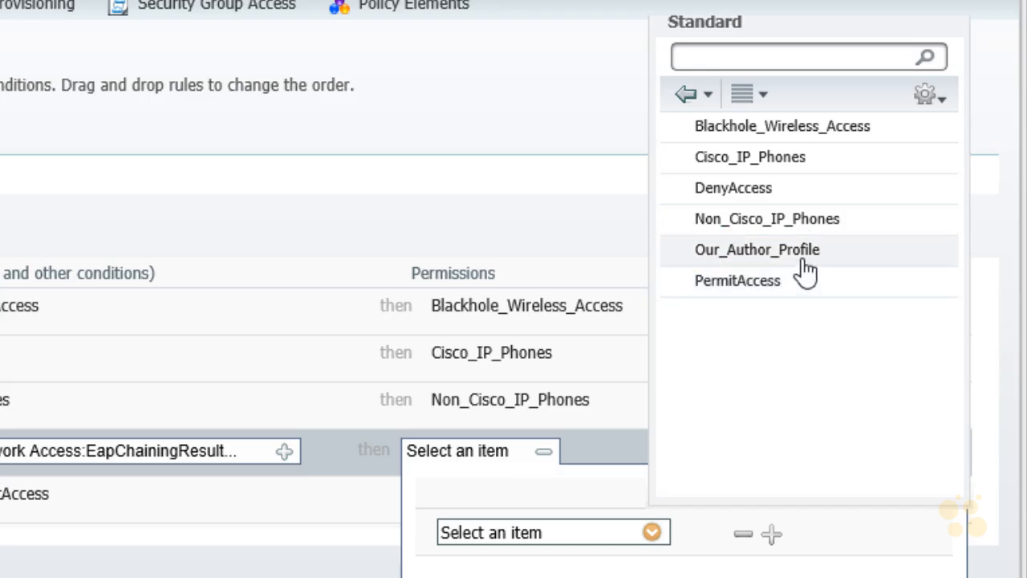
pyautogui.click(789, 253)
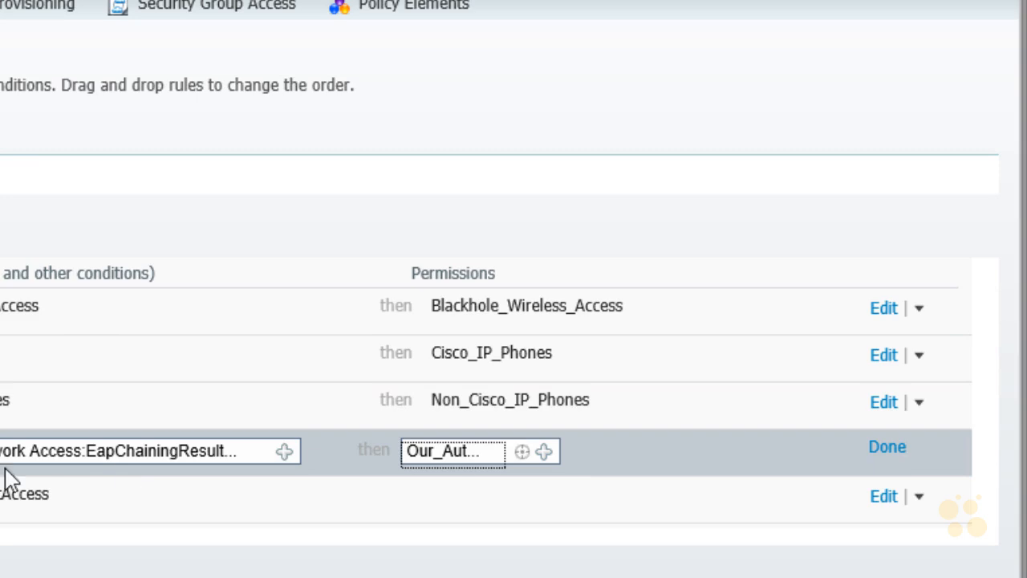
# Step: Finish editing the User and PC Authenticated rule and save the authorization policy
pyautogui.click(884, 454)
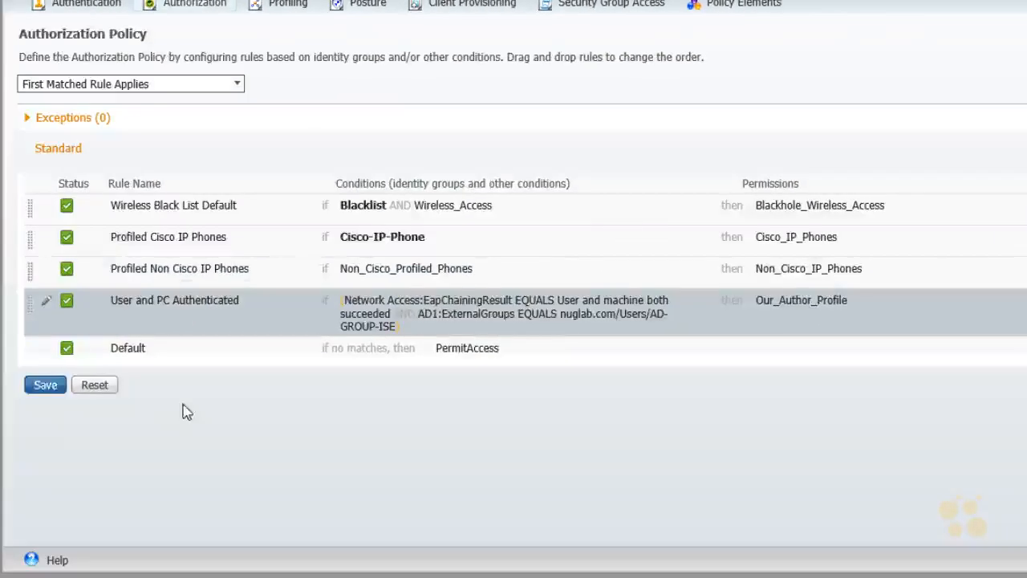
pyautogui.click(45, 390)
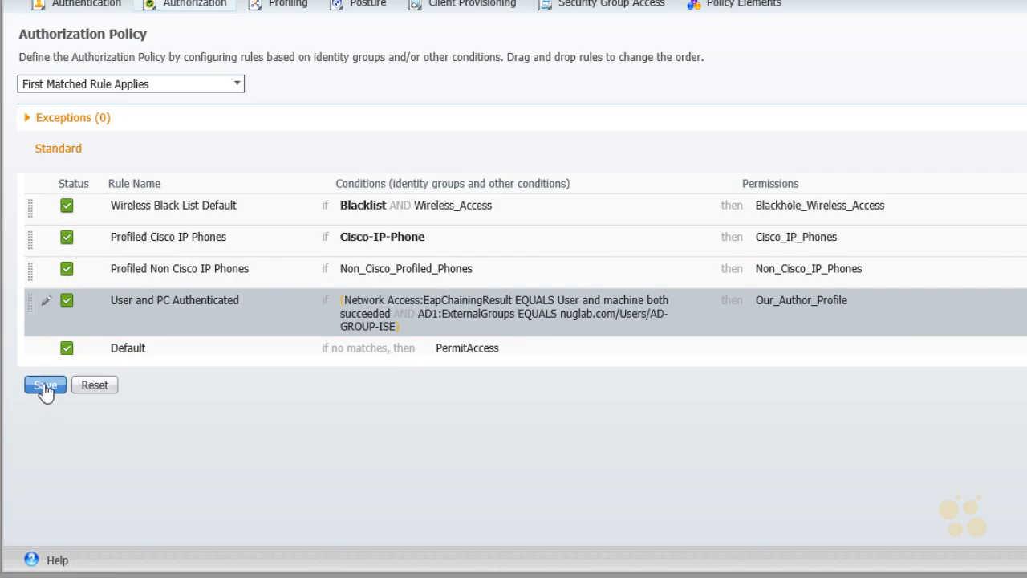
pyautogui.click(45, 390)
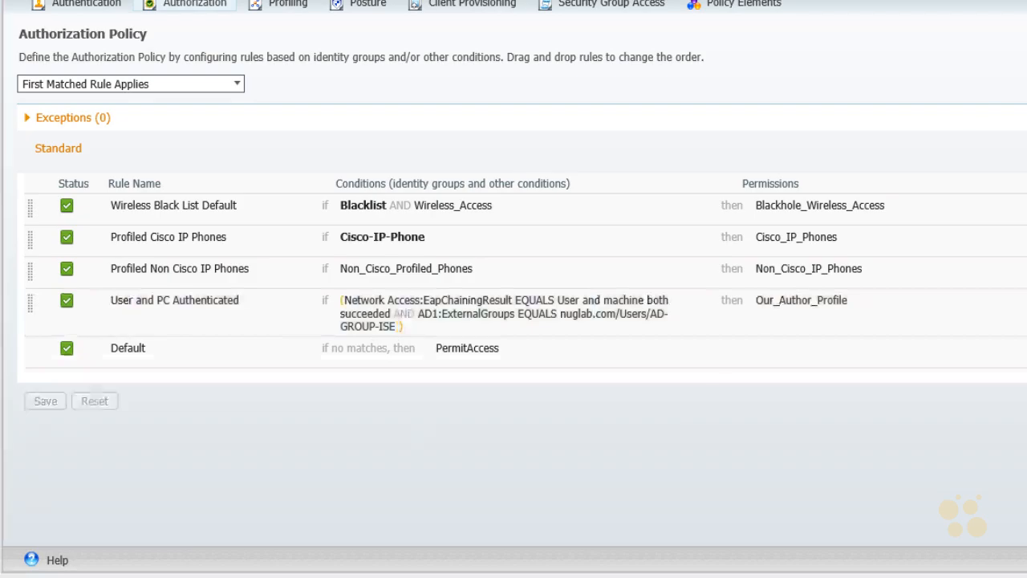
pyautogui.moveTo(458, 360)
pyautogui.mouseDown()
pyautogui.moveTo(472, 358)
pyautogui.moveTo(295, 290)
pyautogui.mouseUp()
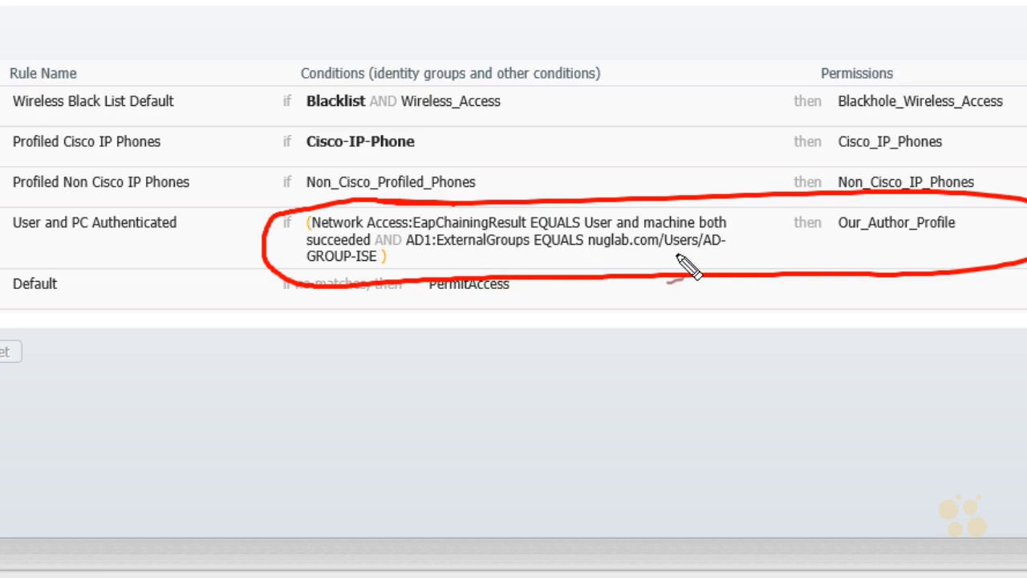
pyautogui.moveTo(666, 255); pyautogui.dragTo(710, 255)
pyautogui.moveTo(306, 272); pyautogui.dragTo(358, 271)
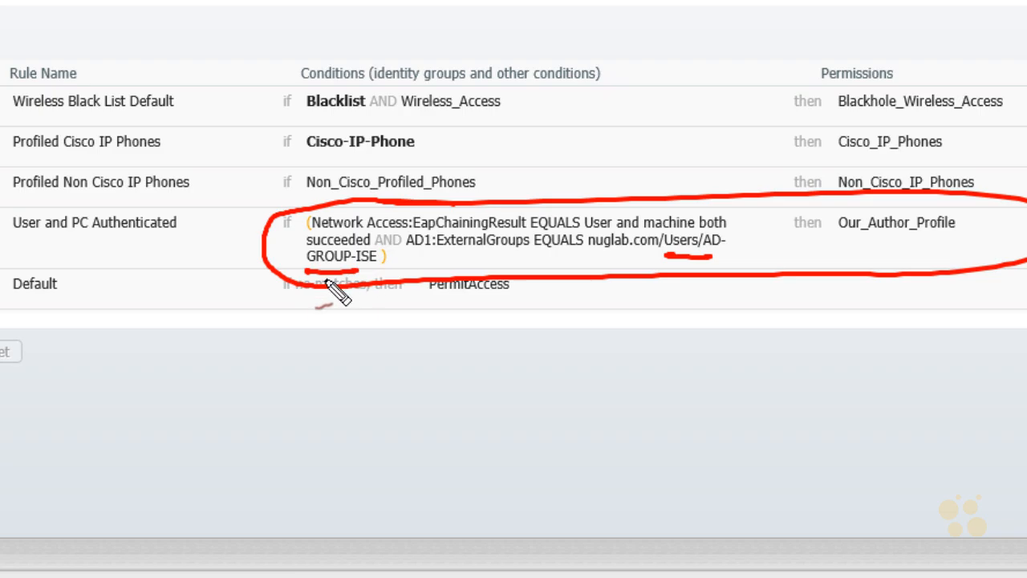
pyautogui.moveTo(815, 270)
pyautogui.mouseDown()
pyautogui.moveTo(849, 241)
pyautogui.moveTo(889, 236)
pyautogui.moveTo(897, 246)
pyautogui.mouseUp()
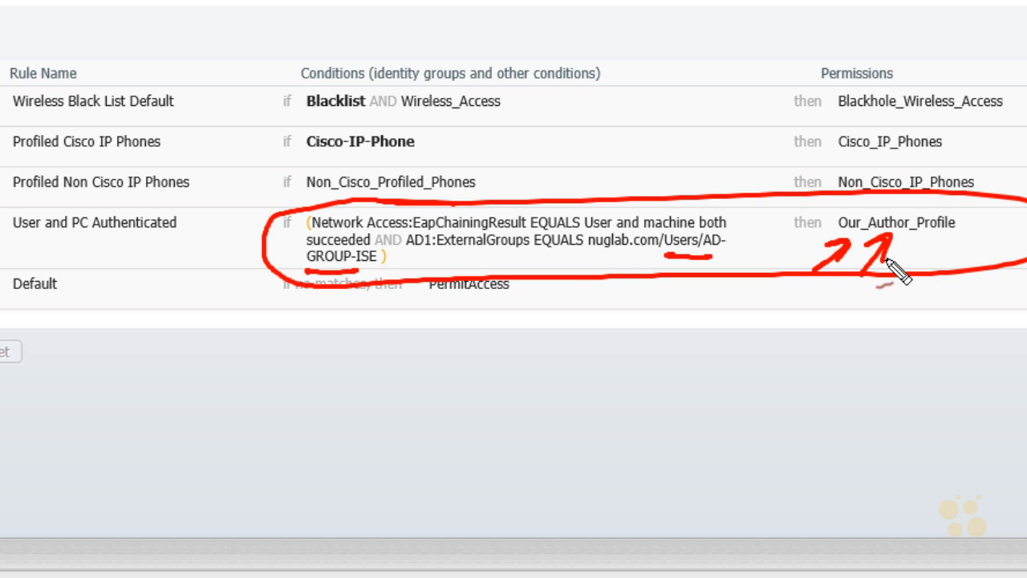
pyautogui.press('Escape')
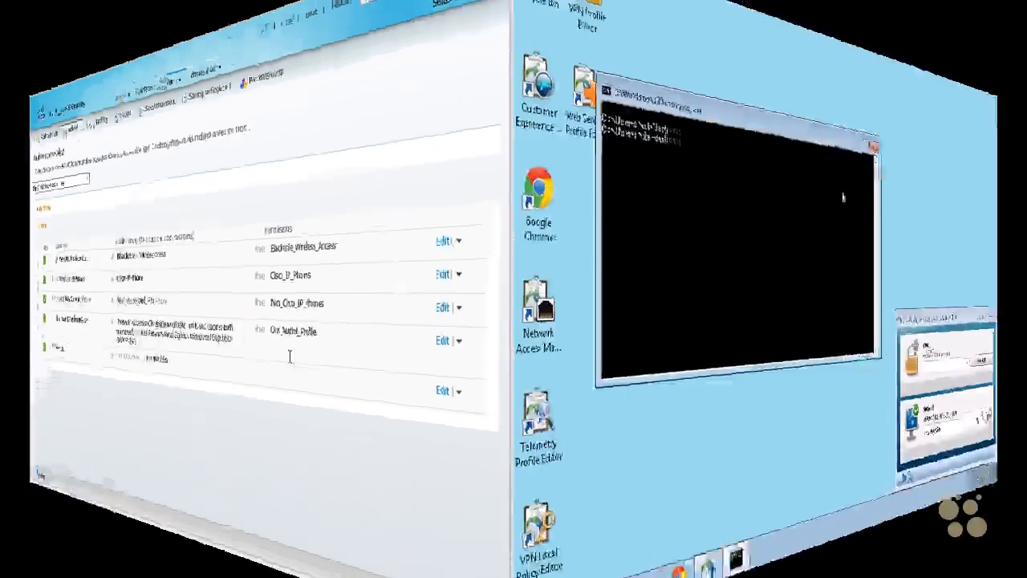
# Step: Ping 8.8.8.8 from the command prompt of the client PC
pyautogui.write('ping google.com')
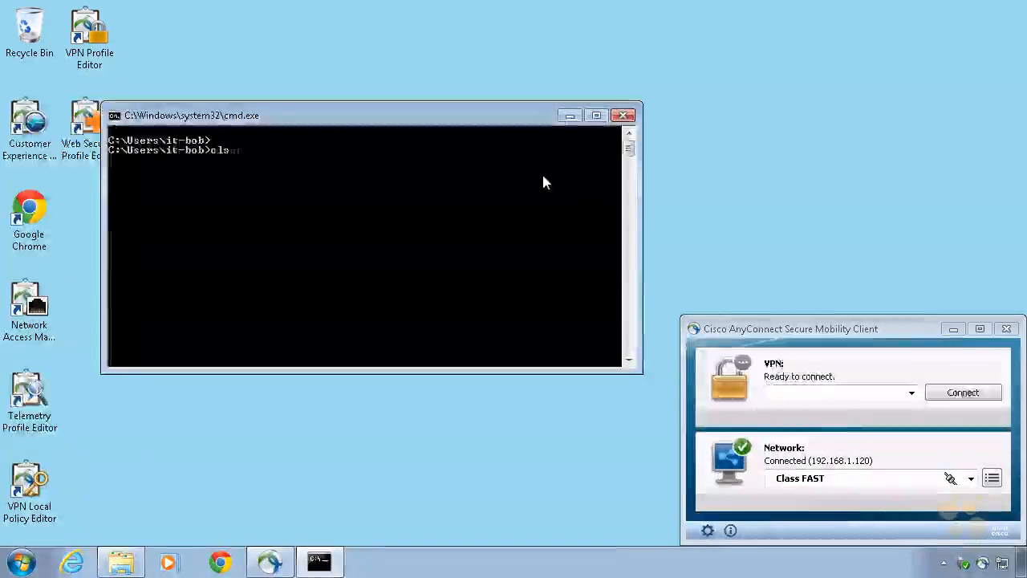
pyautogui.press('Up')
pyautogui.press('Up')
pyautogui.press('Up')
pyautogui.press('Up')
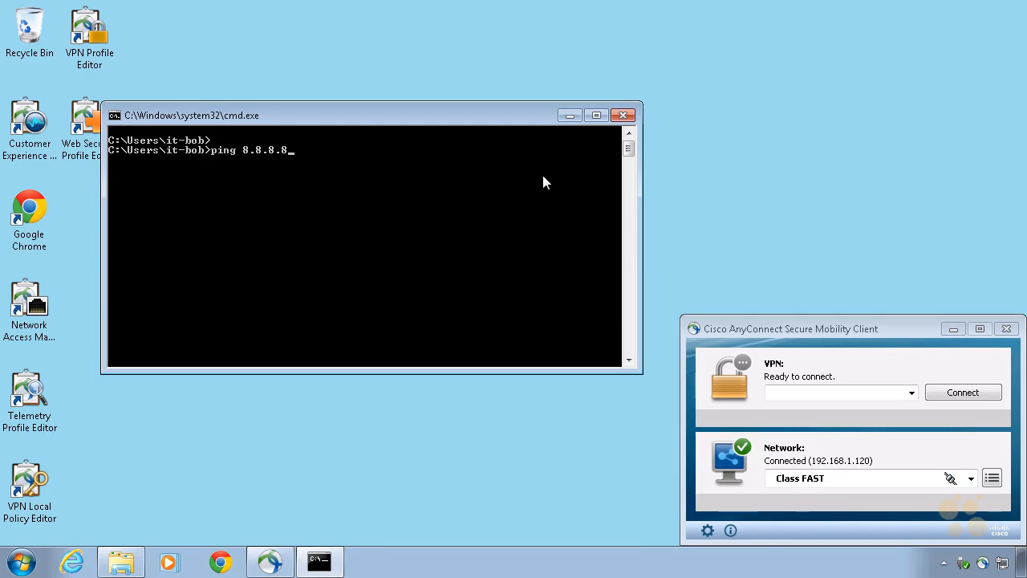
pyautogui.press('Return')
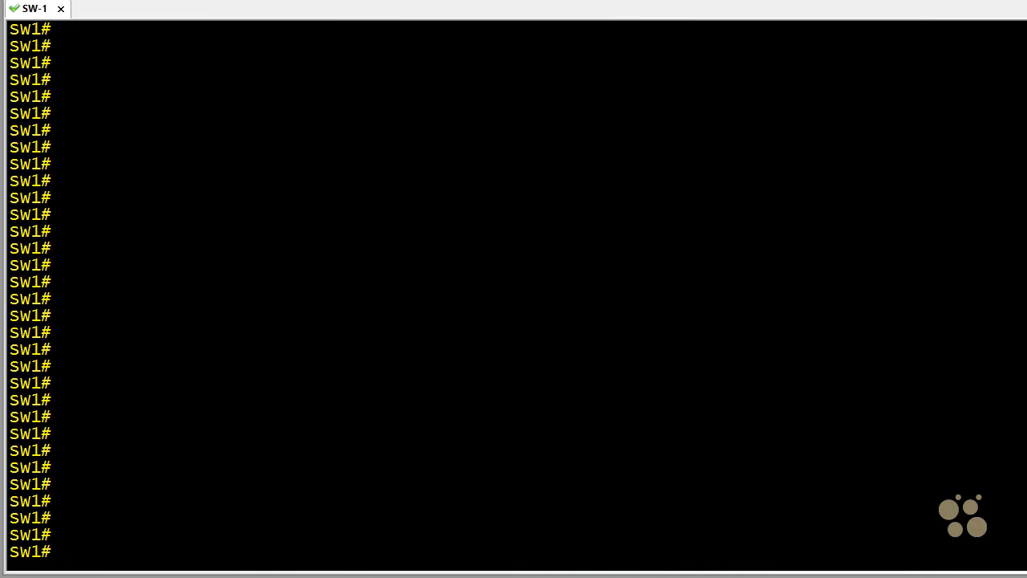
# Step: Run dot1x re-authenticate int gig 0/7 on switch SW-1, and repeat the ping to 8.8.8.8 from the client PC
pyautogui.write('dot1x re-authenticate int gig 0/7')
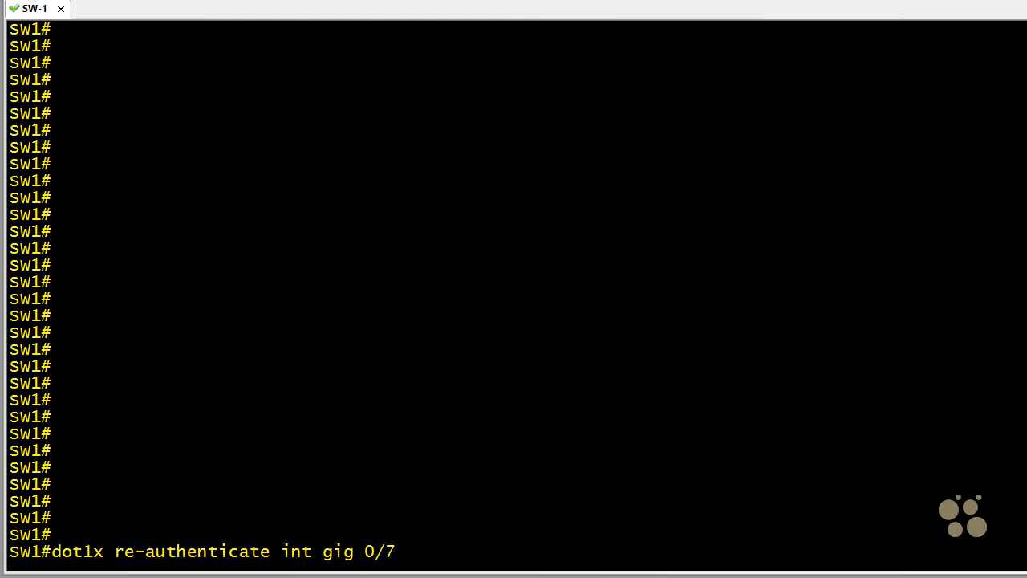
pyautogui.press('Return')
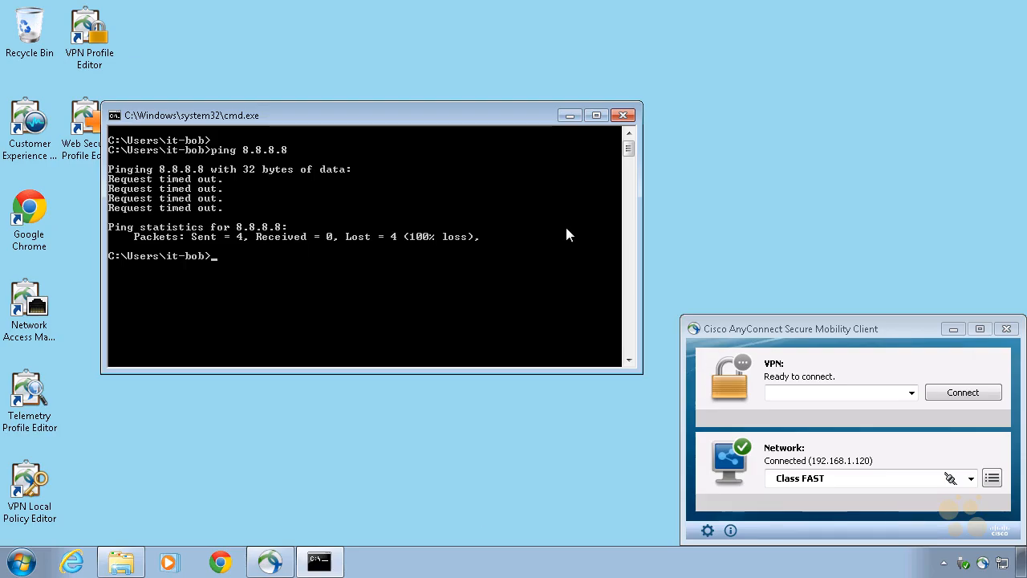
pyautogui.press('Up')
pyautogui.press('Return')
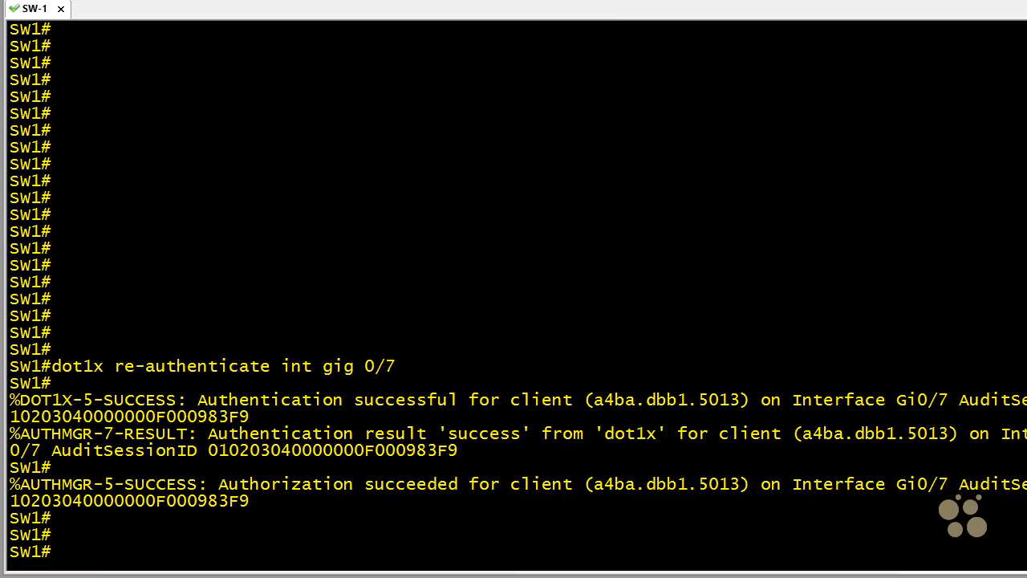
# Step: Display the authentication session details on switch SW-1 with show authentication sessions int gig 0/7
pyautogui.write('show authe')
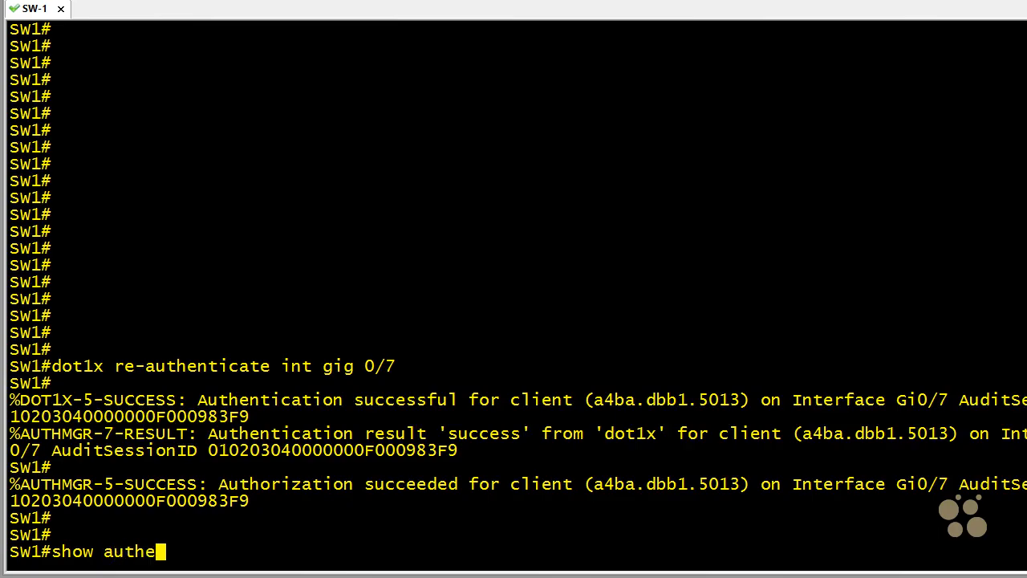
pyautogui.write('nticatio')
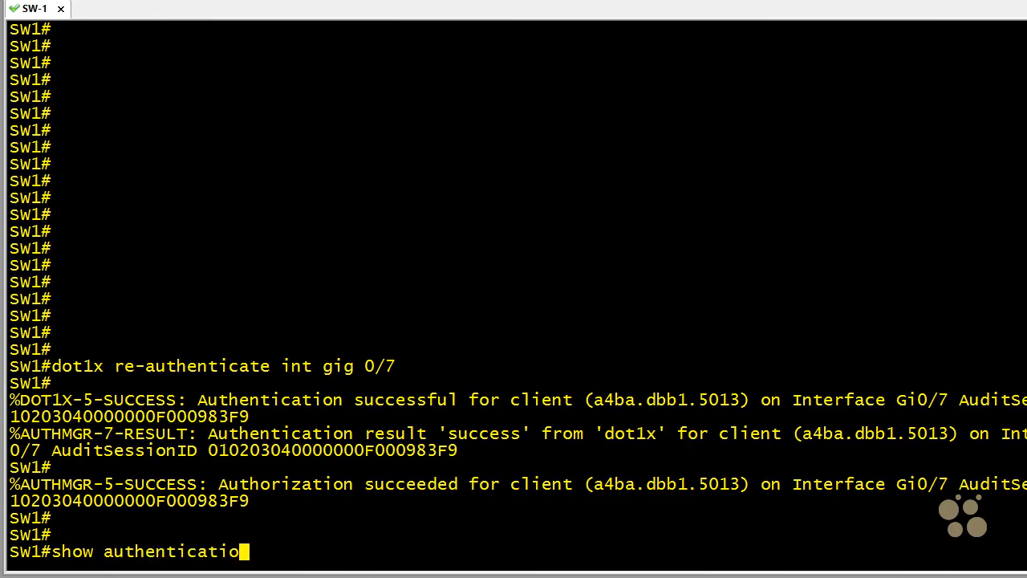
pyautogui.write('n session')
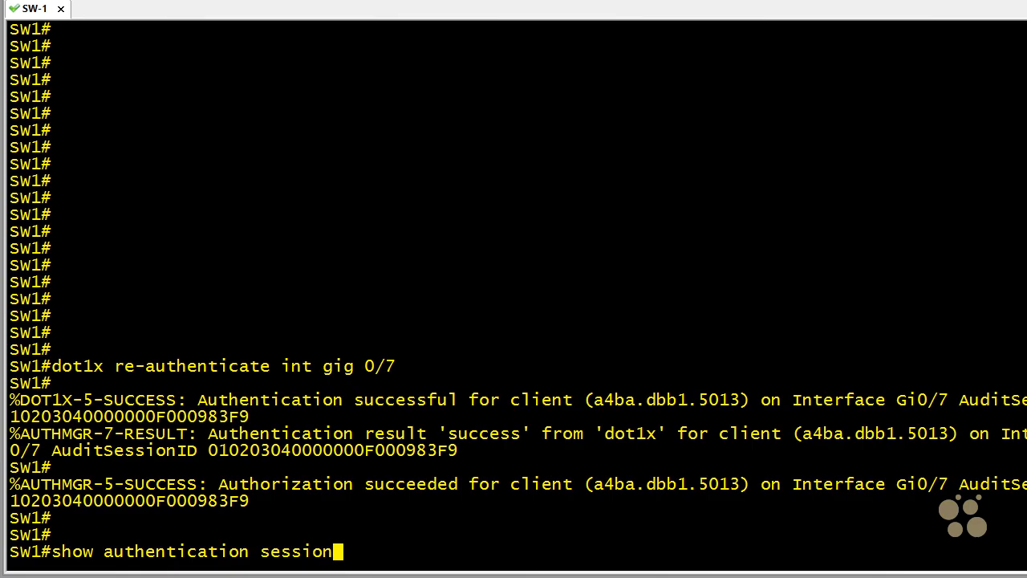
pyautogui.write('s  int gig 0/7')
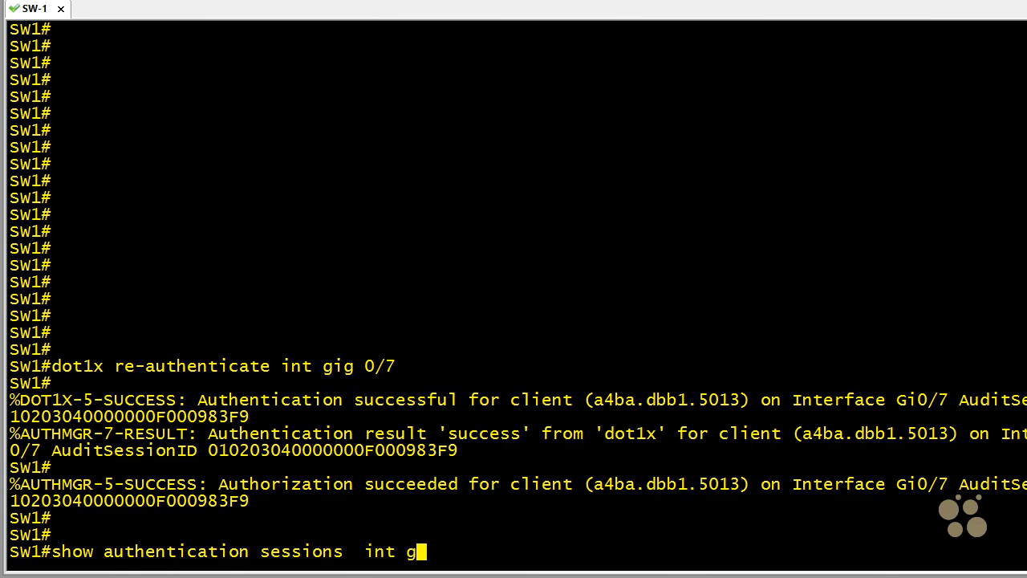
pyautogui.press('Return')
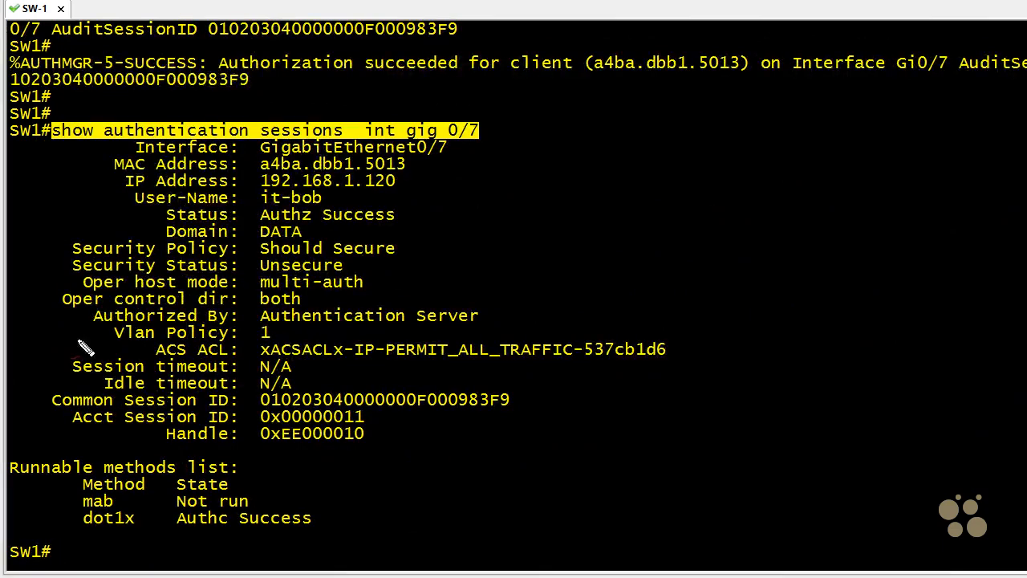
pyautogui.moveTo(54, 336); pyautogui.dragTo(94, 335)
pyautogui.moveTo(72, 328)
pyautogui.mouseDown()
pyautogui.moveTo(95, 334)
pyautogui.moveTo(77, 345)
pyautogui.mouseUp()
pyautogui.moveTo(316, 336); pyautogui.dragTo(292, 338)
pyautogui.moveTo(302, 329)
pyautogui.mouseDown()
pyautogui.moveTo(293, 338)
pyautogui.moveTo(304, 343)
pyautogui.mouseUp()
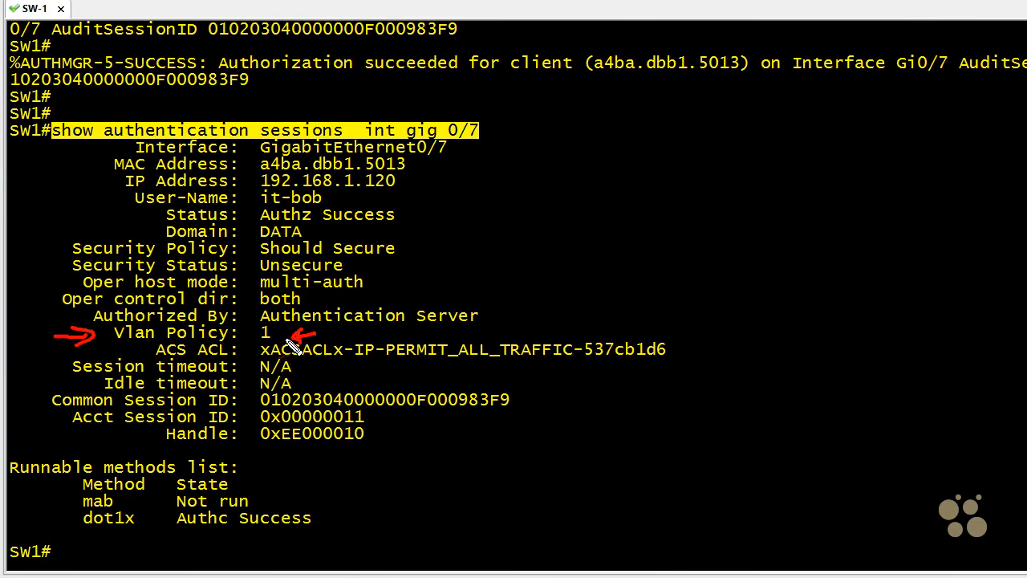
pyautogui.moveTo(157, 361); pyautogui.dragTo(226, 363)
pyautogui.moveTo(686, 294)
pyautogui.mouseDown()
pyautogui.moveTo(646, 329)
pyautogui.moveTo(658, 330)
pyautogui.mouseUp()
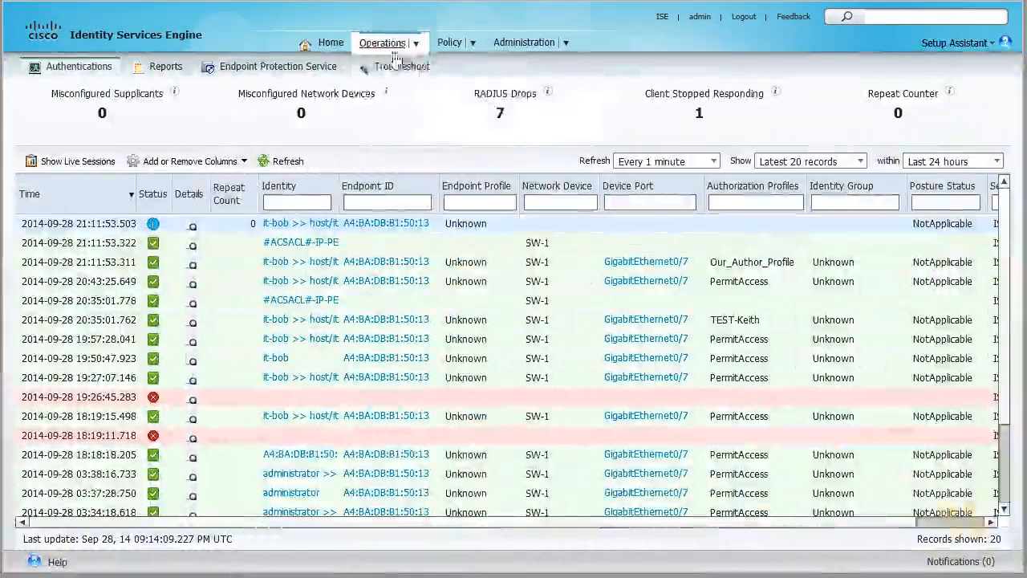
# Step: Switch to Identity Services Engine, view the live authentications log and widen its Identity column
pyautogui.moveTo(388, 44)
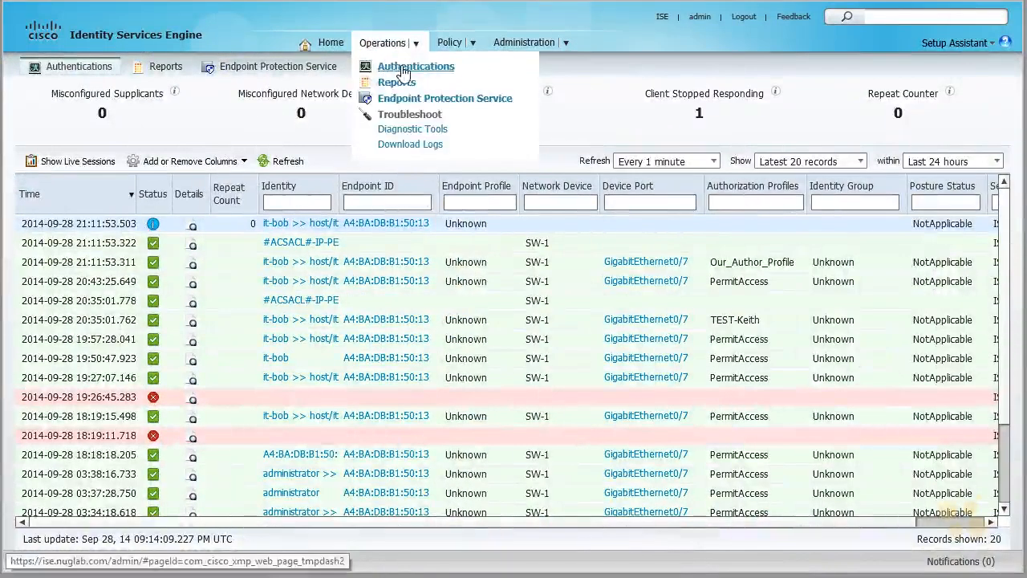
pyautogui.moveTo(340, 187); pyautogui.dragTo(439, 199)
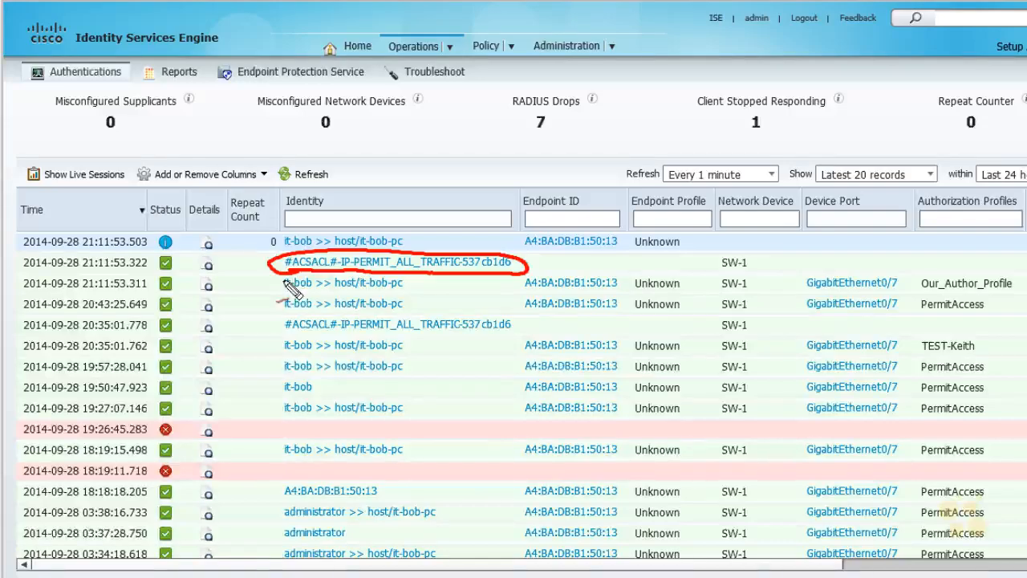
pyautogui.moveTo(931, 221)
pyautogui.mouseDown()
pyautogui.moveTo(903, 209)
pyautogui.moveTo(923, 217)
pyautogui.mouseUp()
pyautogui.moveTo(918, 296)
pyautogui.mouseDown()
pyautogui.moveTo(970, 296)
pyautogui.moveTo(1002, 273)
pyautogui.moveTo(923, 311)
pyautogui.mouseUp()
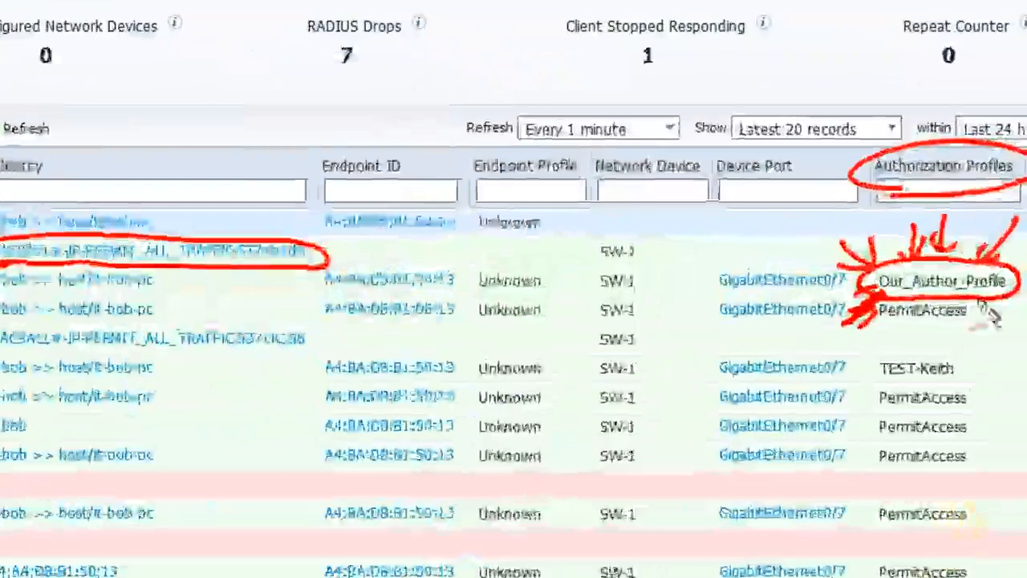
pyautogui.moveTo(994, 302); pyautogui.dragTo(990, 310)
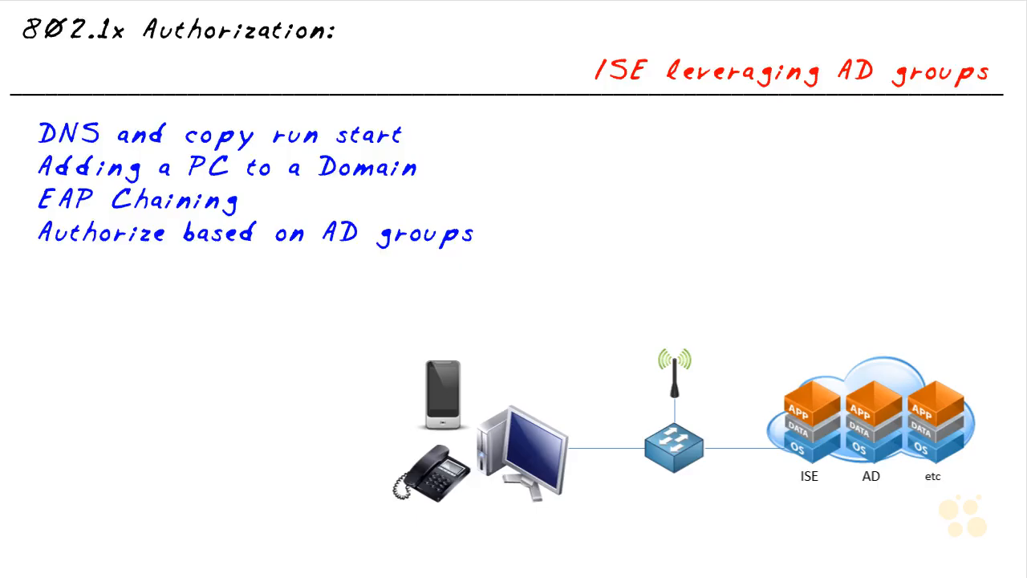
pyautogui.moveTo(513, 397)
pyautogui.mouseDown()
pyautogui.moveTo(581, 420)
pyautogui.moveTo(517, 393)
pyautogui.mouseUp()
pyautogui.click(504, 322)
pyautogui.moveTo(508, 338)
pyautogui.mouseDown()
pyautogui.moveTo(518, 328)
pyautogui.moveTo(541, 351)
pyautogui.mouseUp()
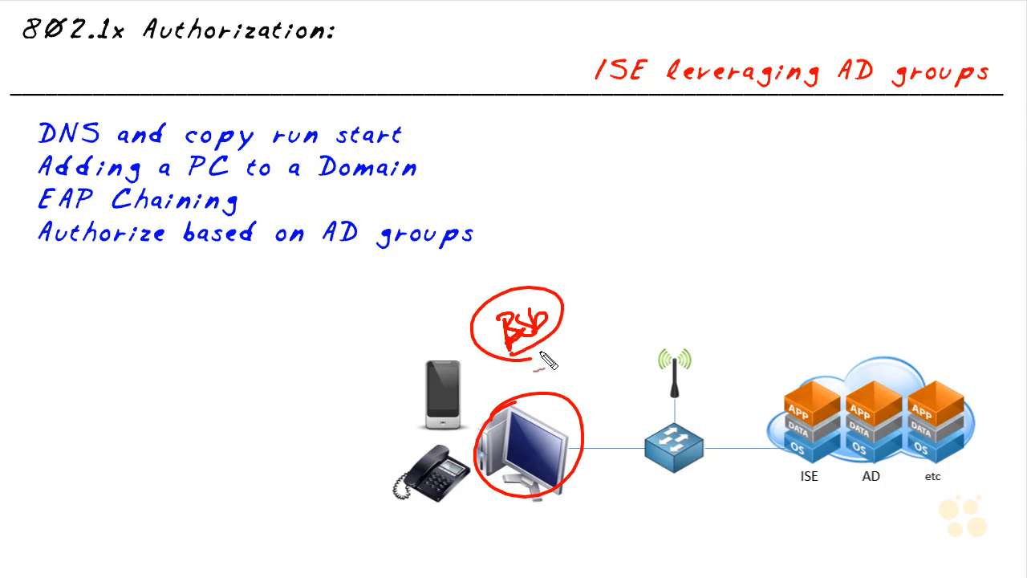
pyautogui.moveTo(564, 317); pyautogui.dragTo(788, 336)
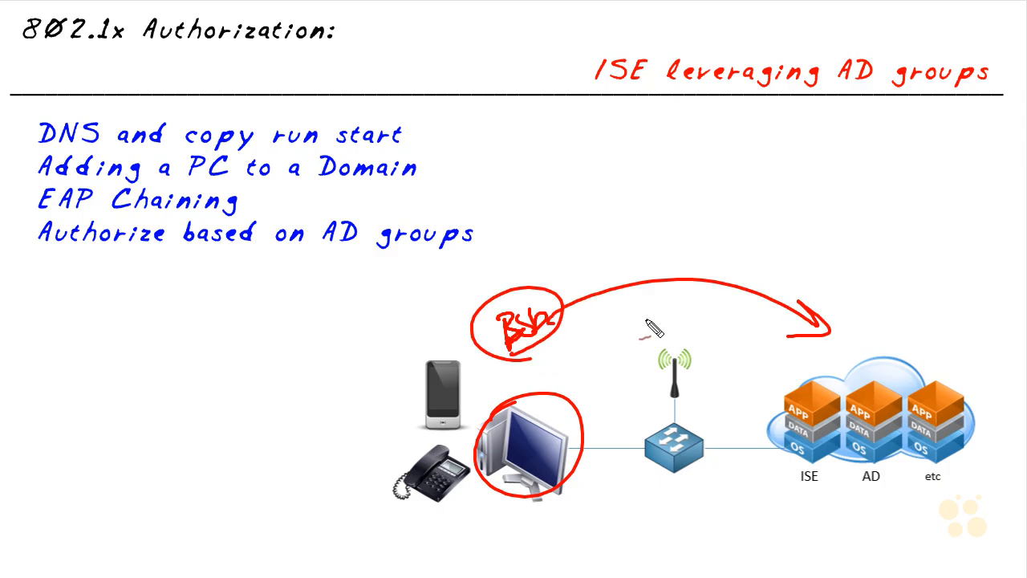
pyautogui.moveTo(542, 316); pyautogui.dragTo(546, 320)
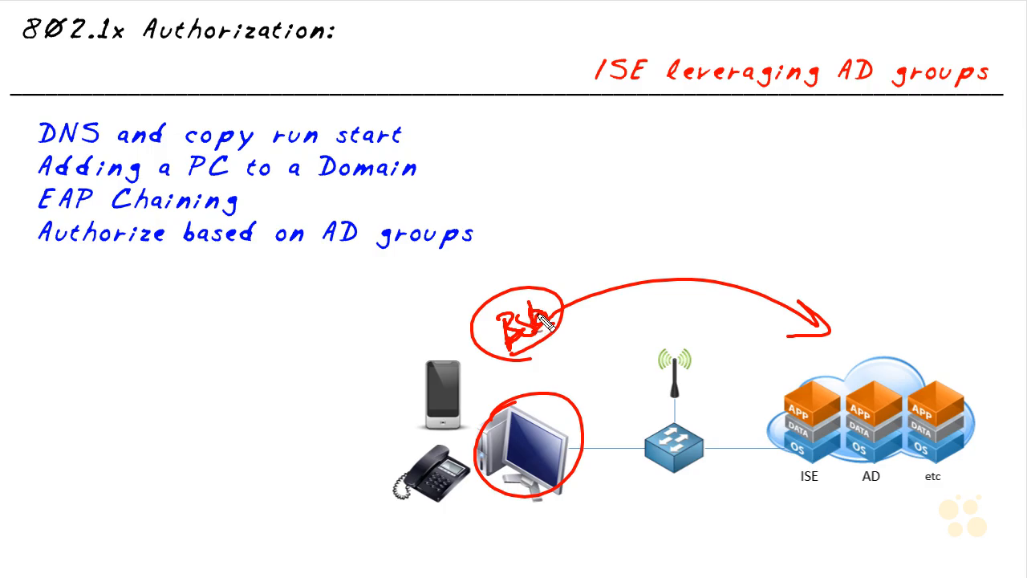